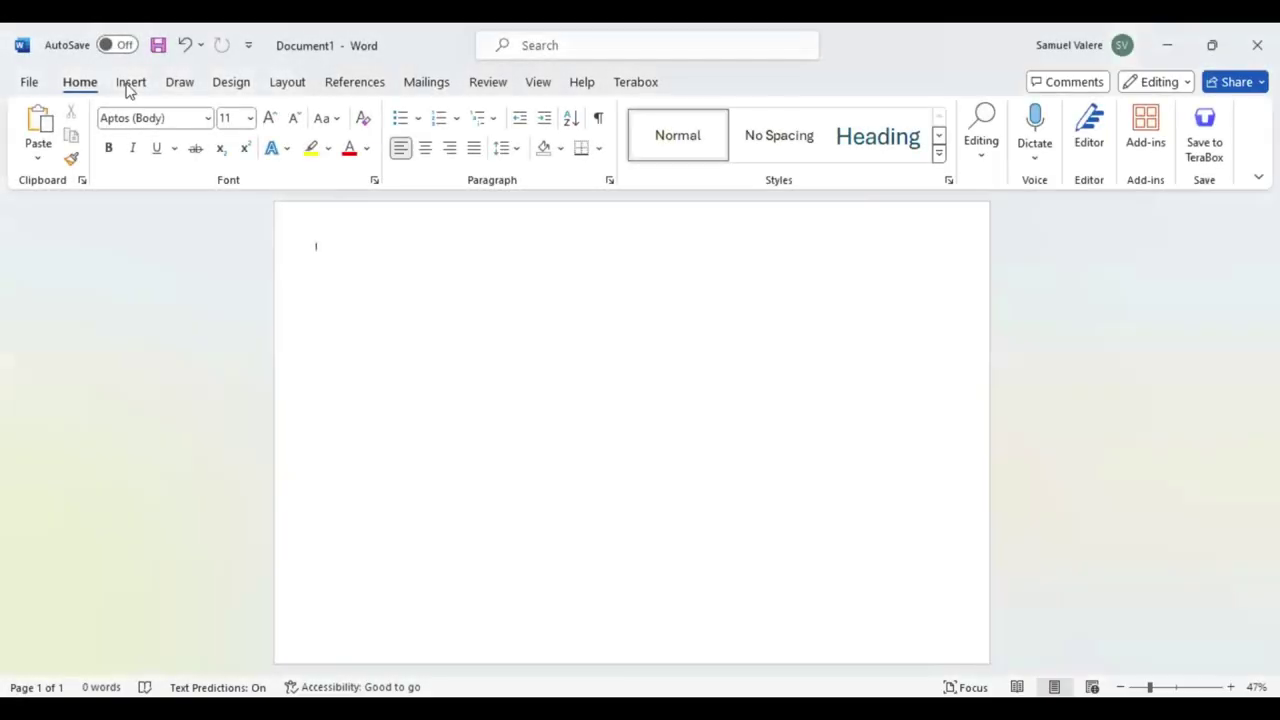
# Step: Draw a Plaque shape across the page
pyautogui.click(130, 84)
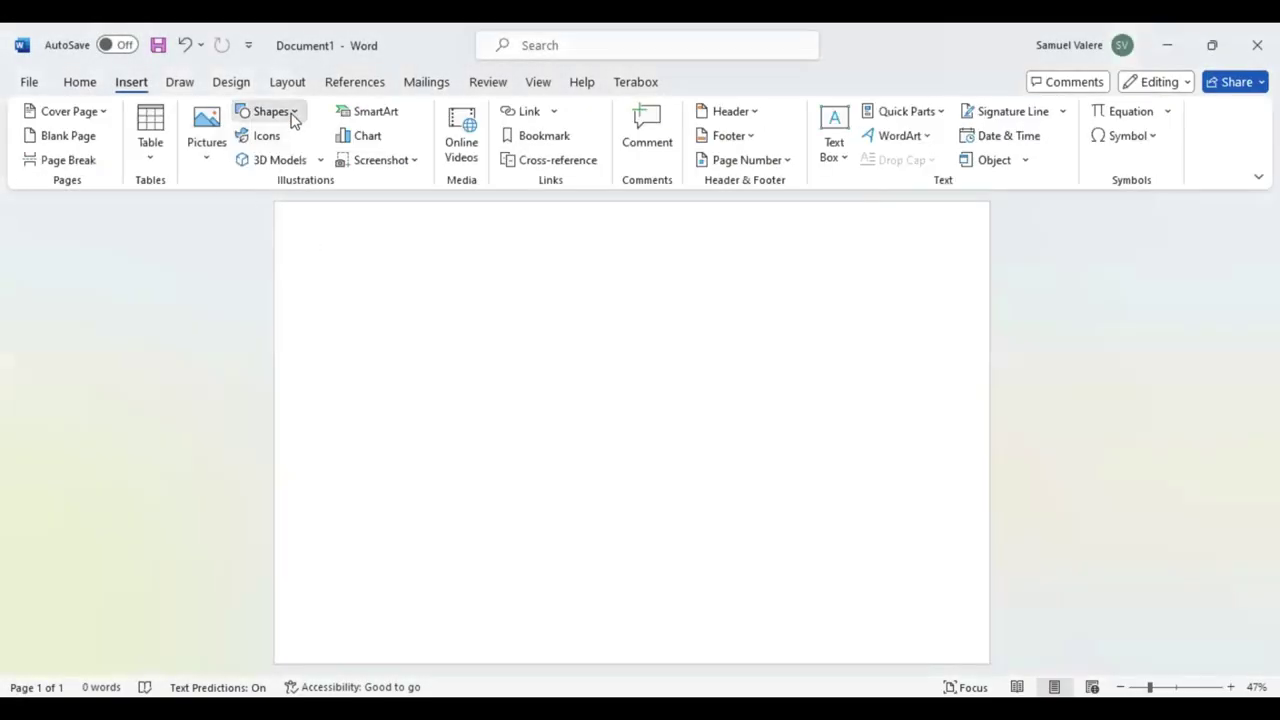
pyautogui.click(293, 114)
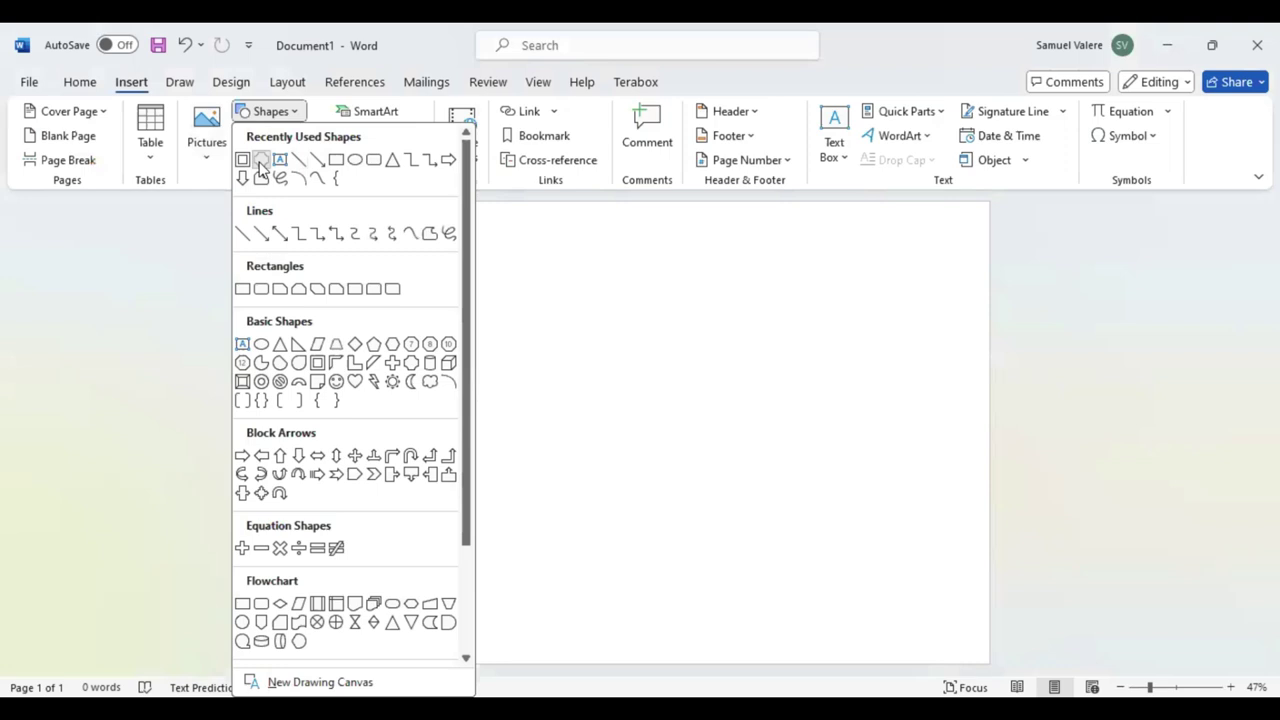
pyautogui.click(260, 162)
pyautogui.moveTo(378, 272); pyautogui.dragTo(835, 552)
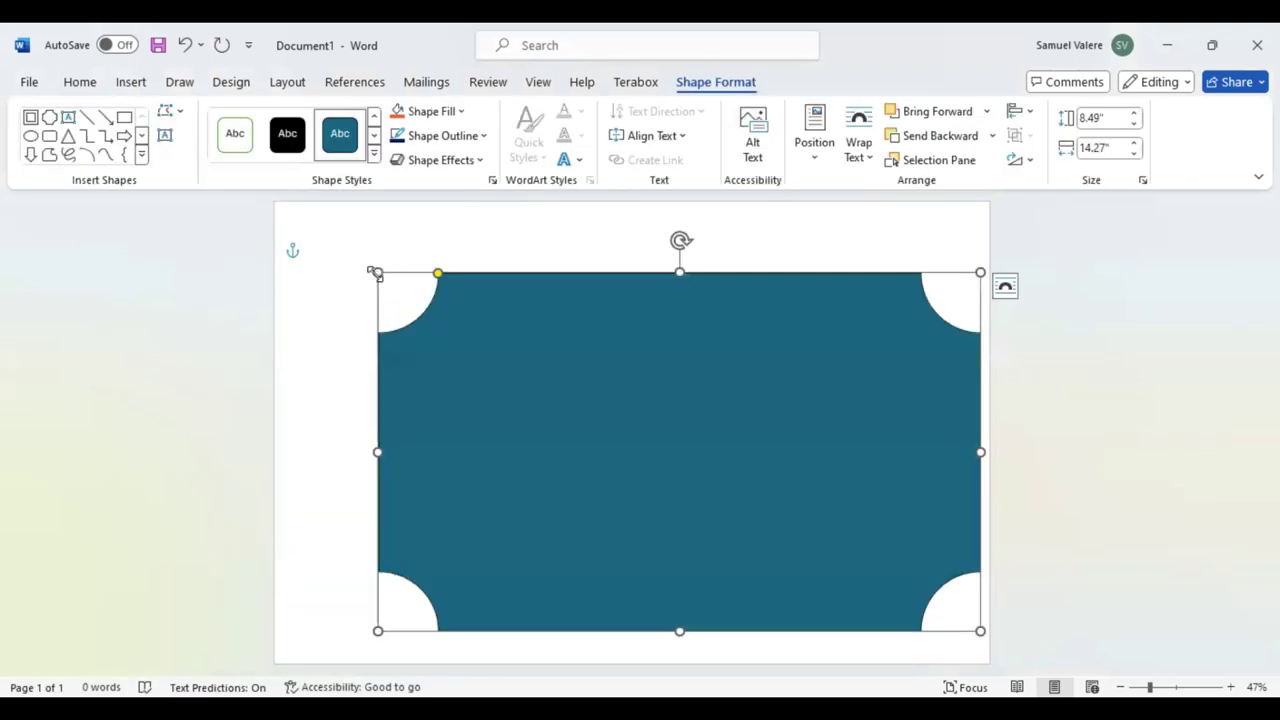
# Step: Resize the plaque to about 10.18" by 15.82" and centre it on the page
pyautogui.moveTo(376, 272); pyautogui.dragTo(294, 243)
pyautogui.moveTo(443, 408); pyautogui.dragTo(436, 385)
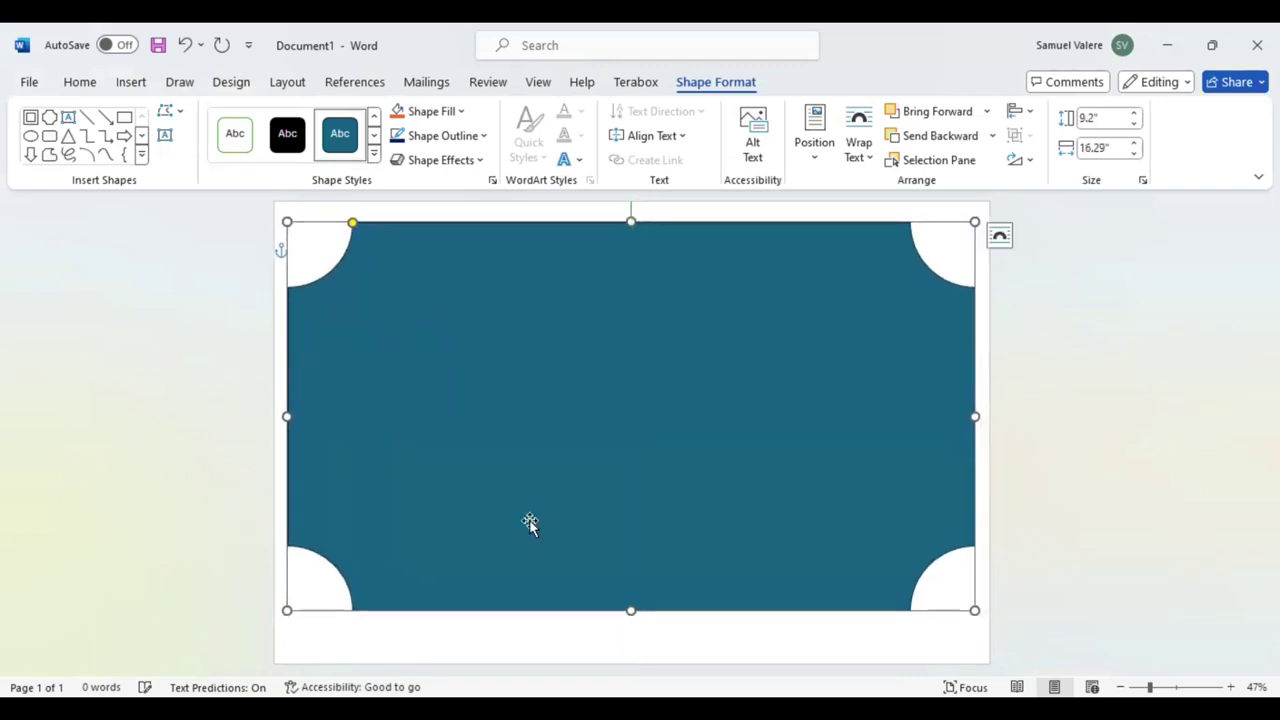
pyautogui.moveTo(630, 610); pyautogui.dragTo(631, 648)
pyautogui.moveTo(637, 497)
pyautogui.mouseDown()
pyautogui.moveTo(629, 481)
pyautogui.moveTo(641, 485)
pyautogui.mouseUp()
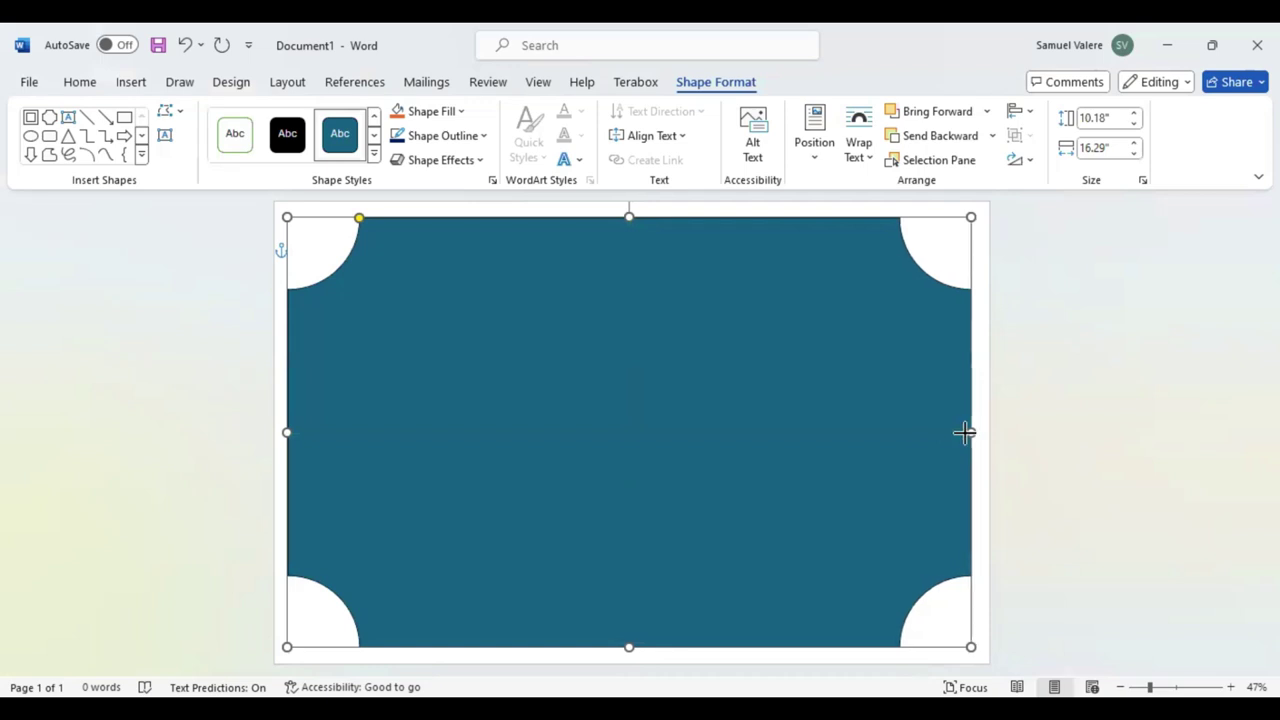
pyautogui.moveTo(975, 433); pyautogui.dragTo(962, 433)
pyautogui.moveTo(777, 434); pyautogui.dragTo(784, 434)
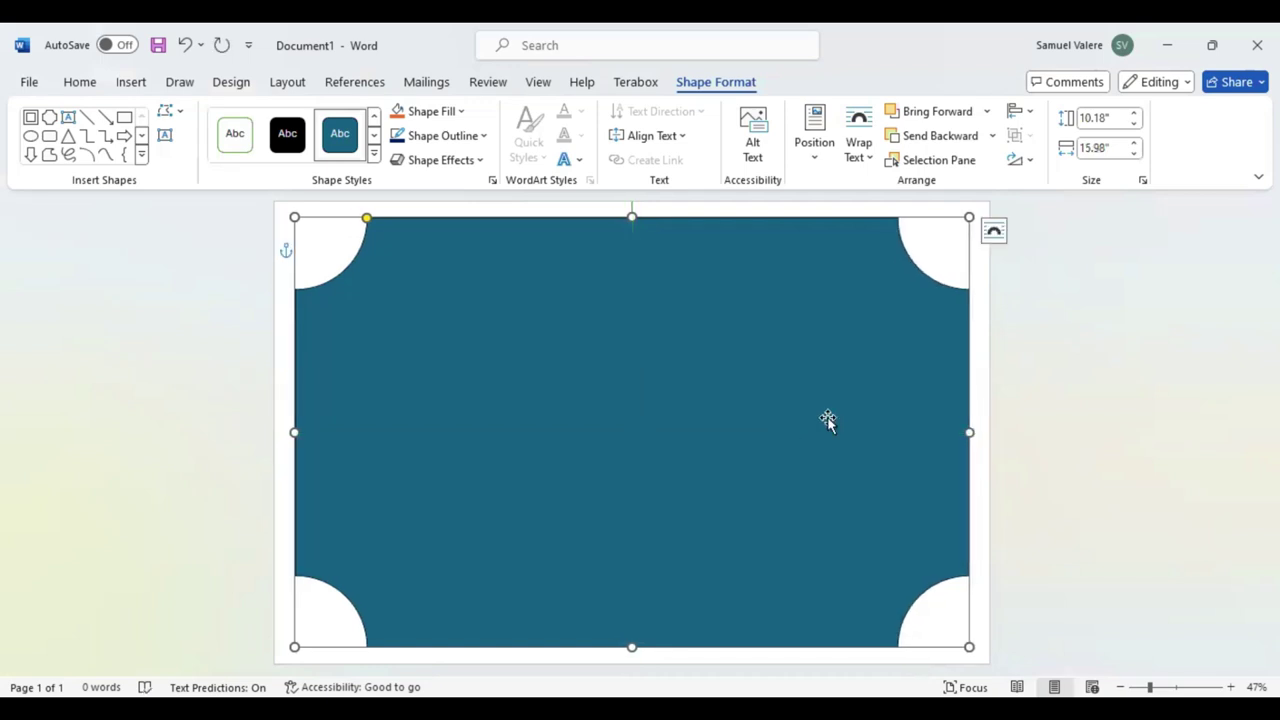
pyautogui.moveTo(969, 432); pyautogui.dragTo(962, 432)
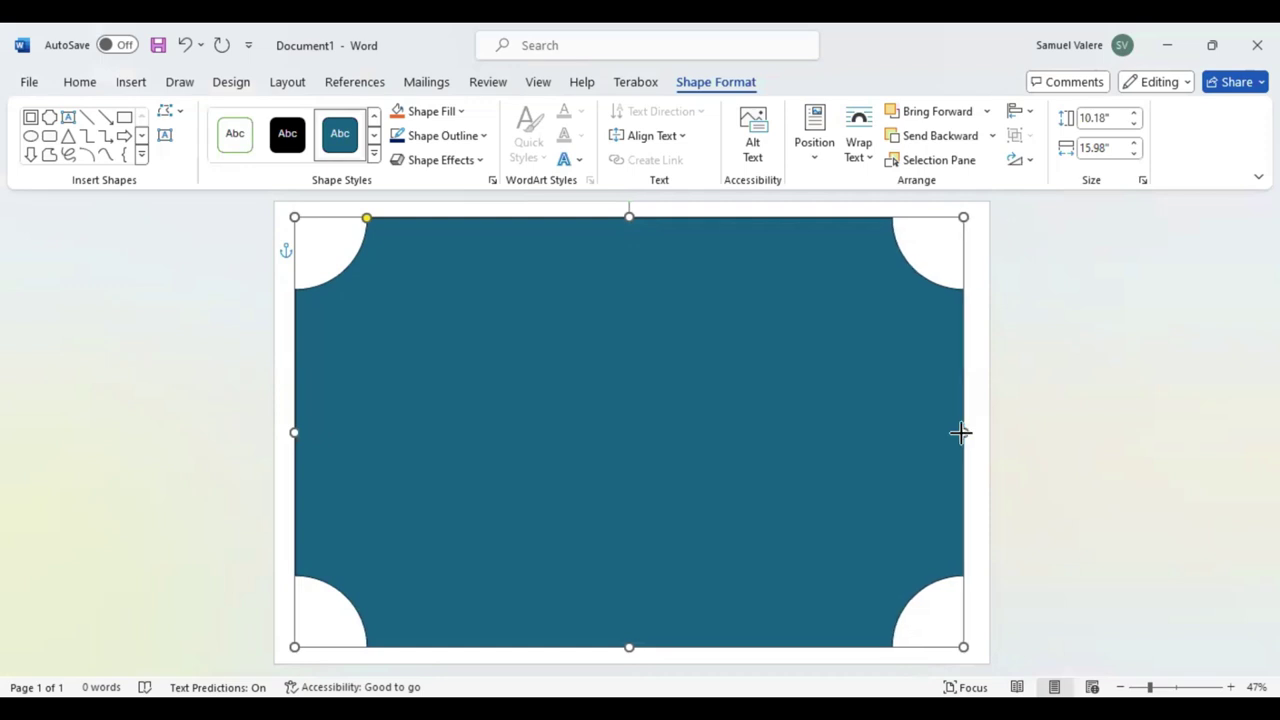
pyautogui.moveTo(762, 438); pyautogui.dragTo(766, 438)
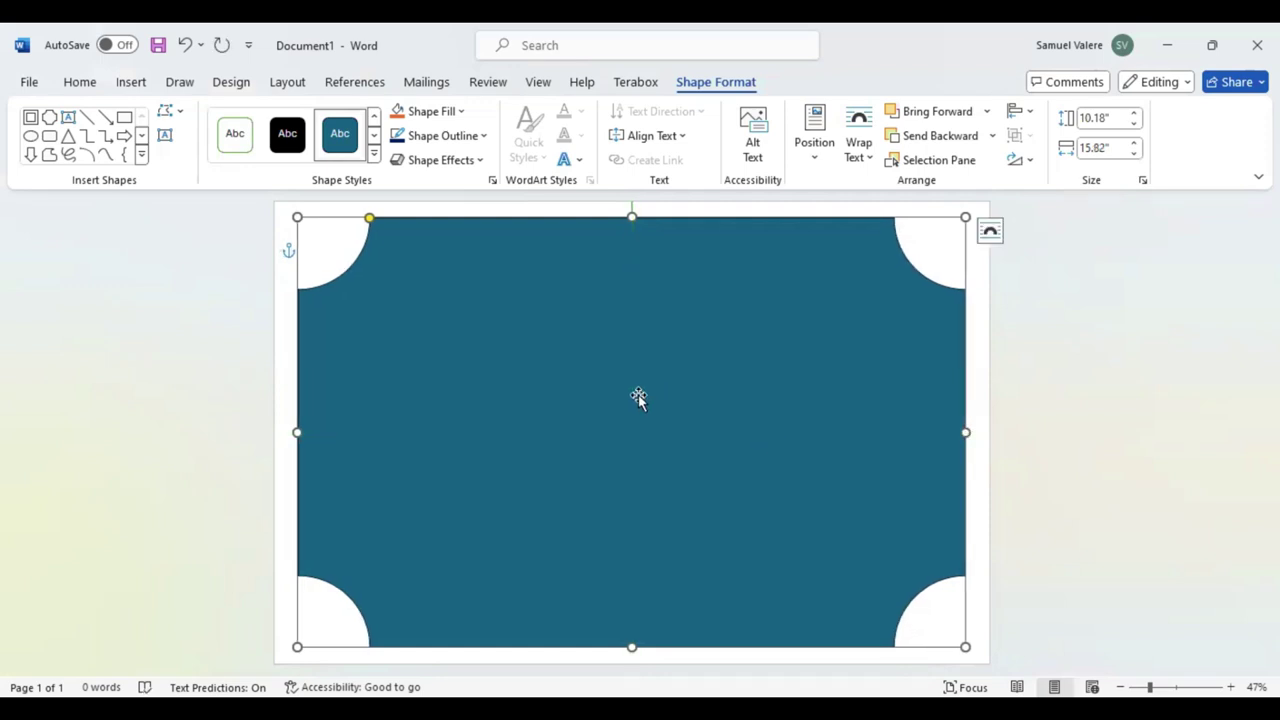
# Step: Change the plaque's solid teal fill to a diagonal-stripe pattern with a pale light-grey foreground
pyautogui.click(463, 111)
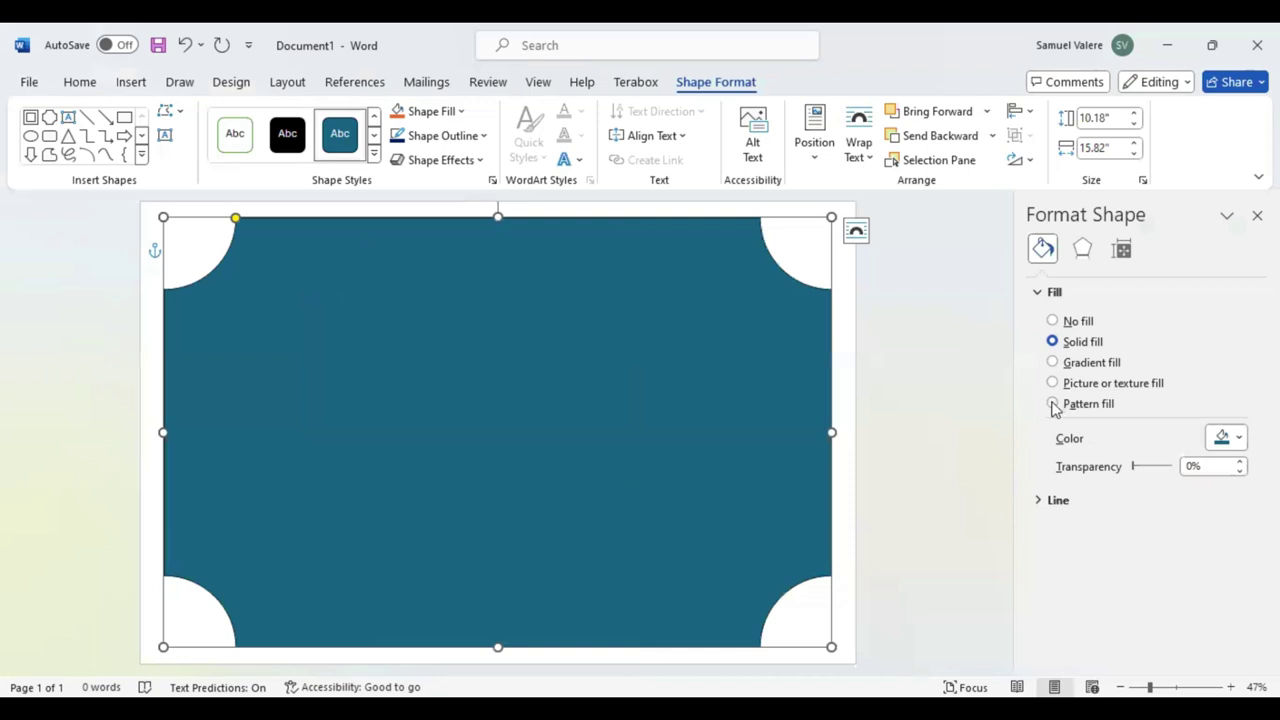
pyautogui.click(1052, 403)
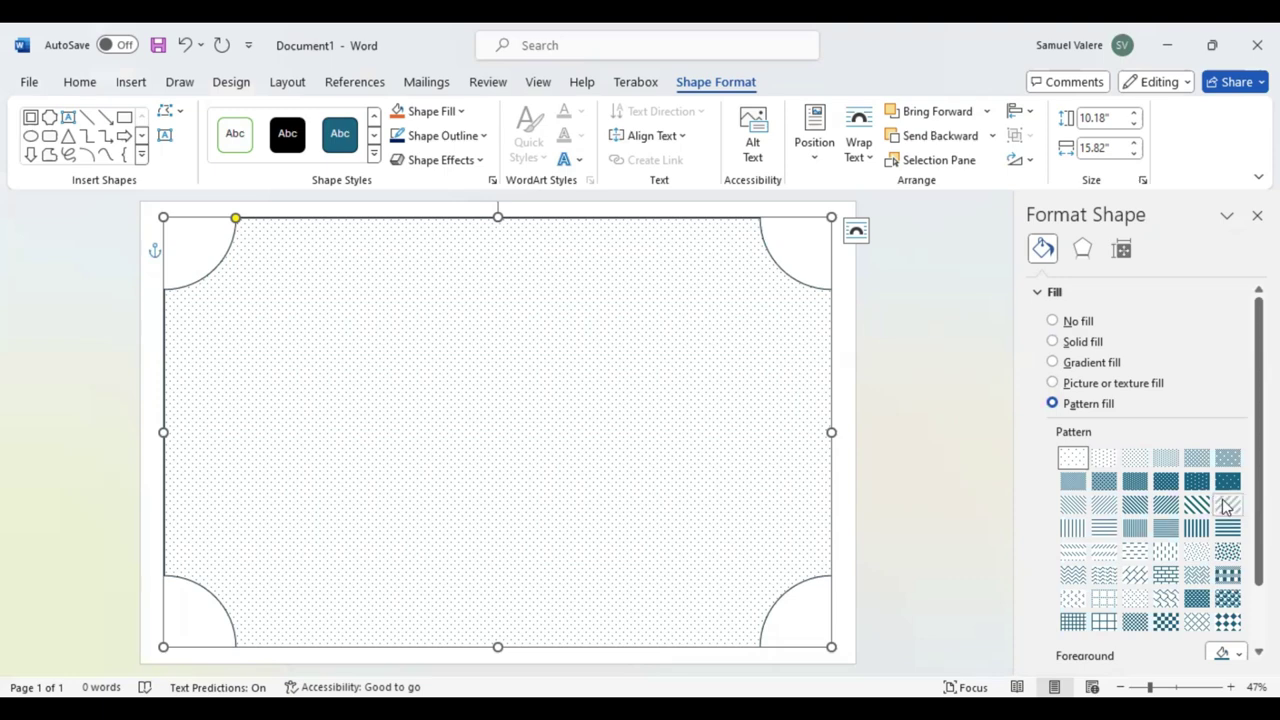
pyautogui.click(1226, 506)
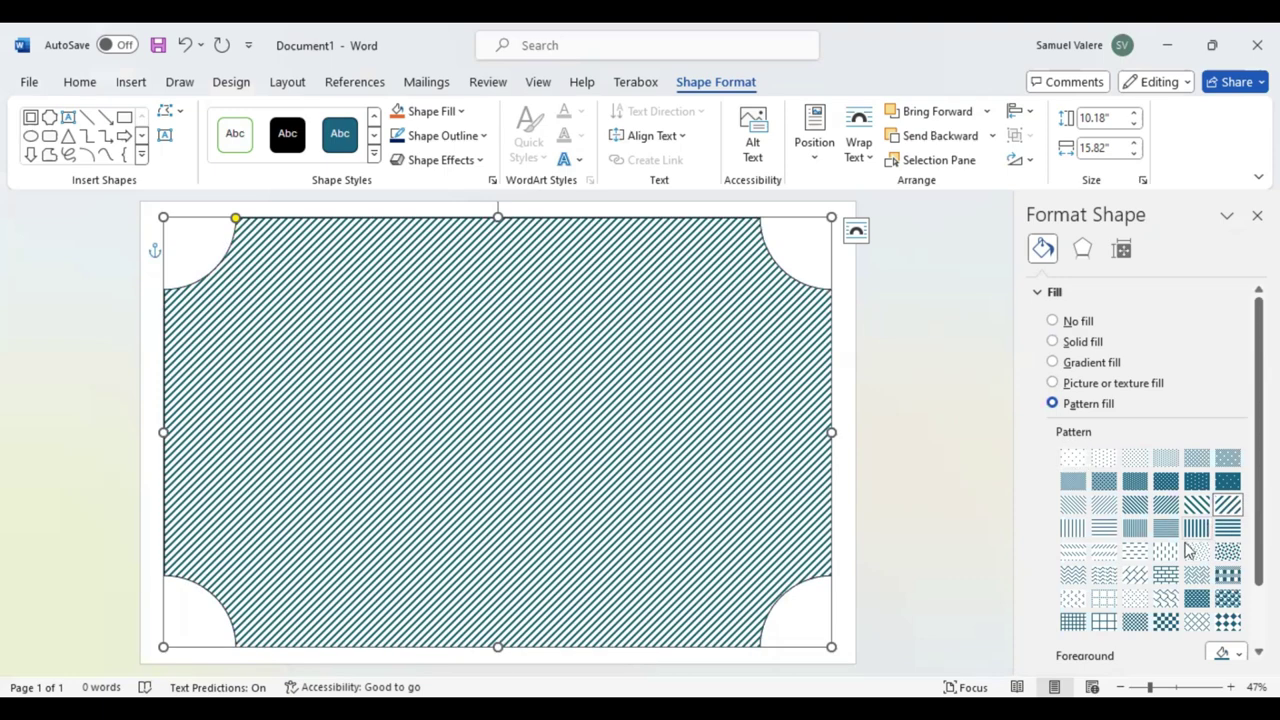
pyautogui.scroll(-2, 1200, 540)
pyautogui.click(1240, 582)
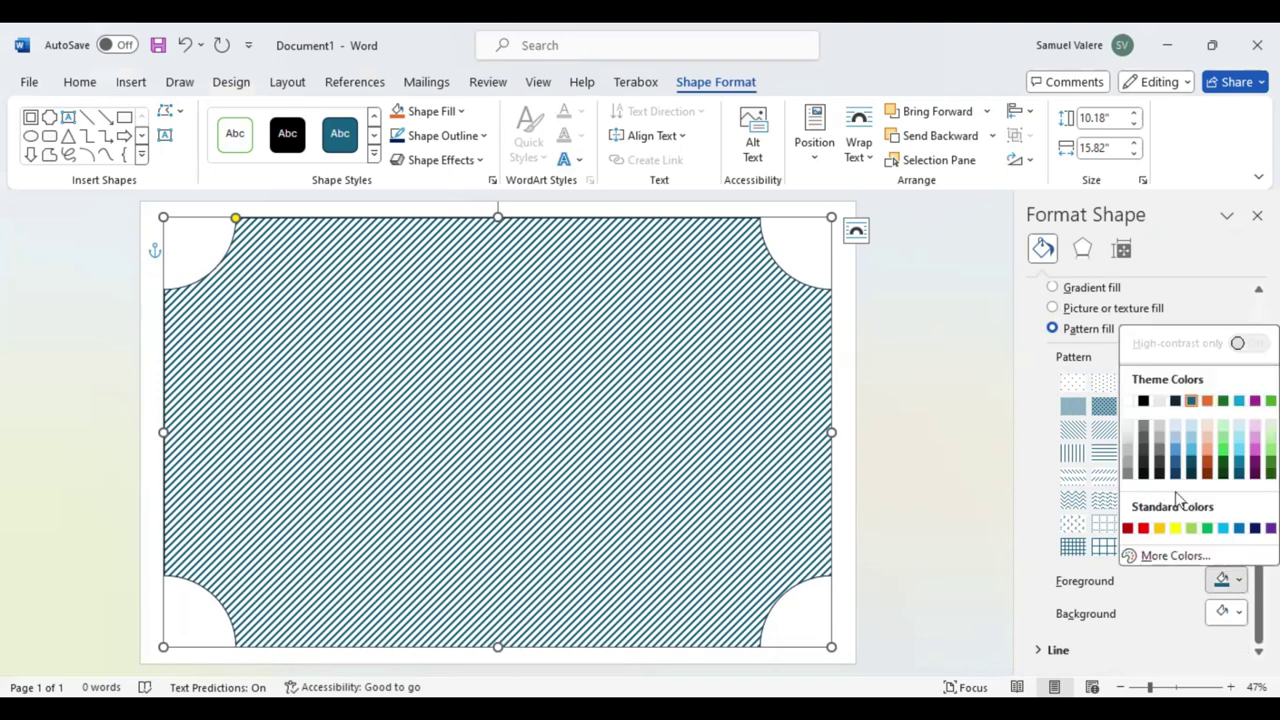
pyautogui.click(1129, 430)
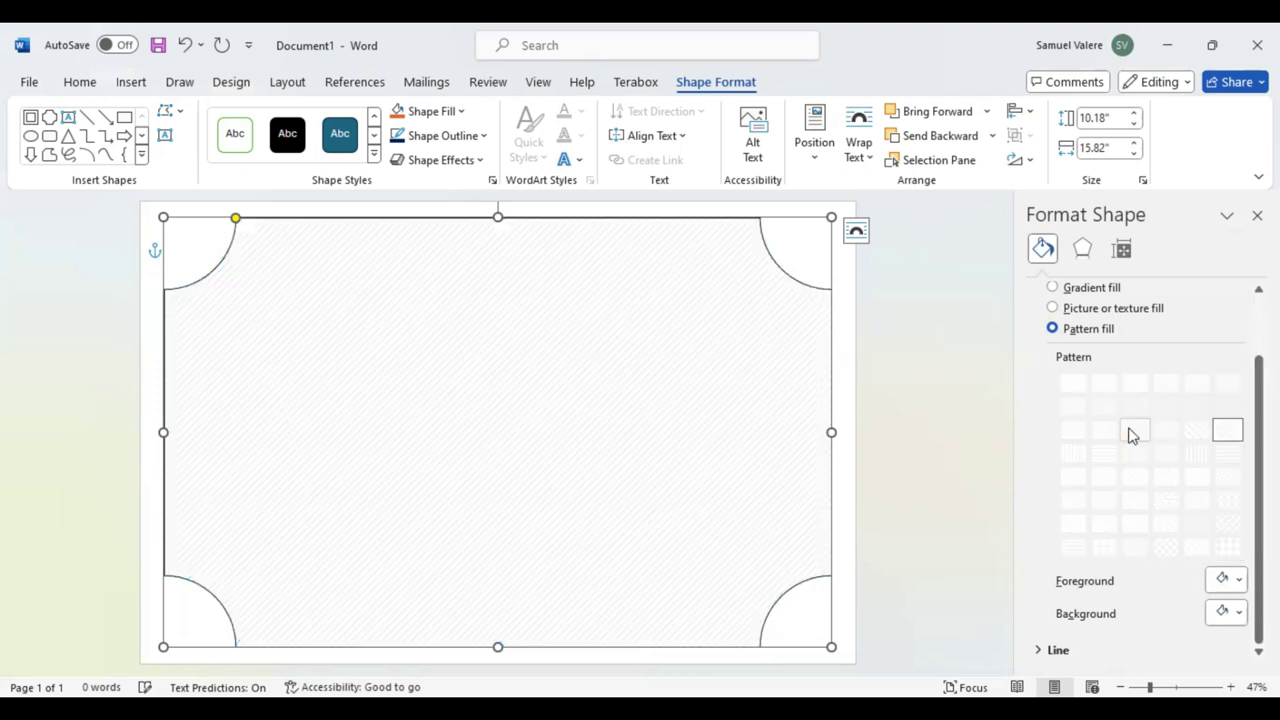
pyautogui.click(1226, 578)
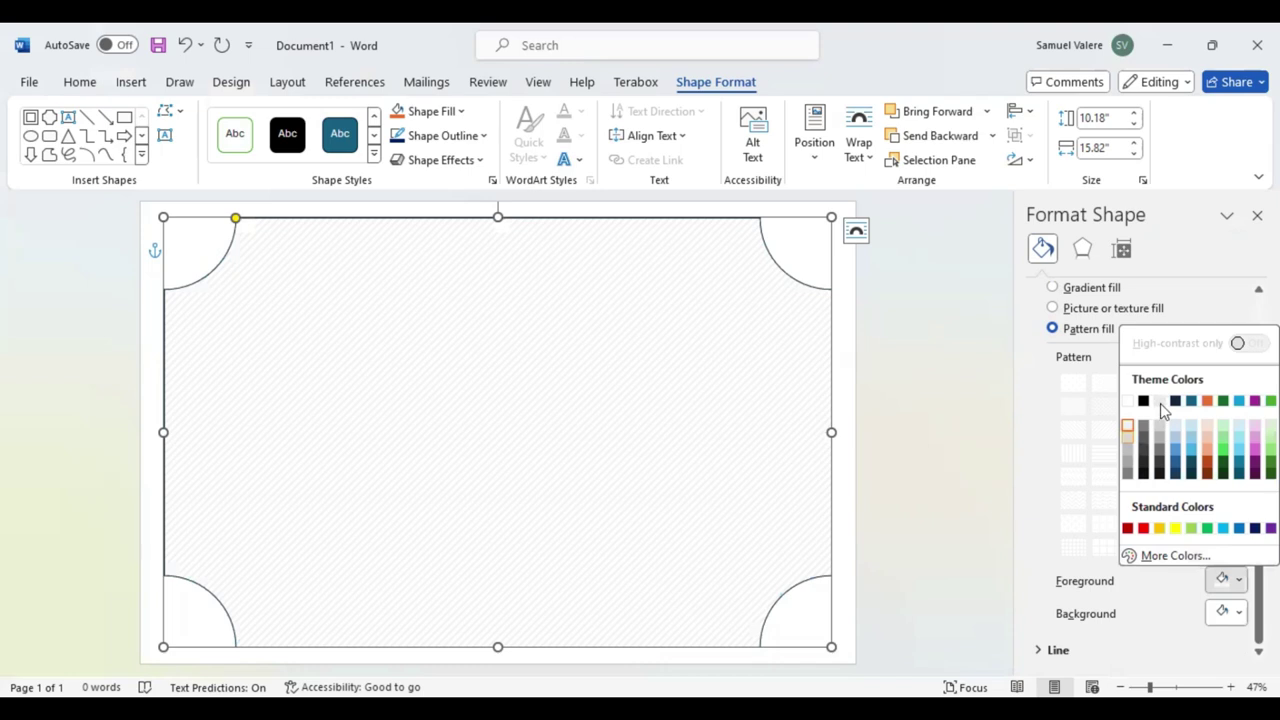
pyautogui.click(1160, 403)
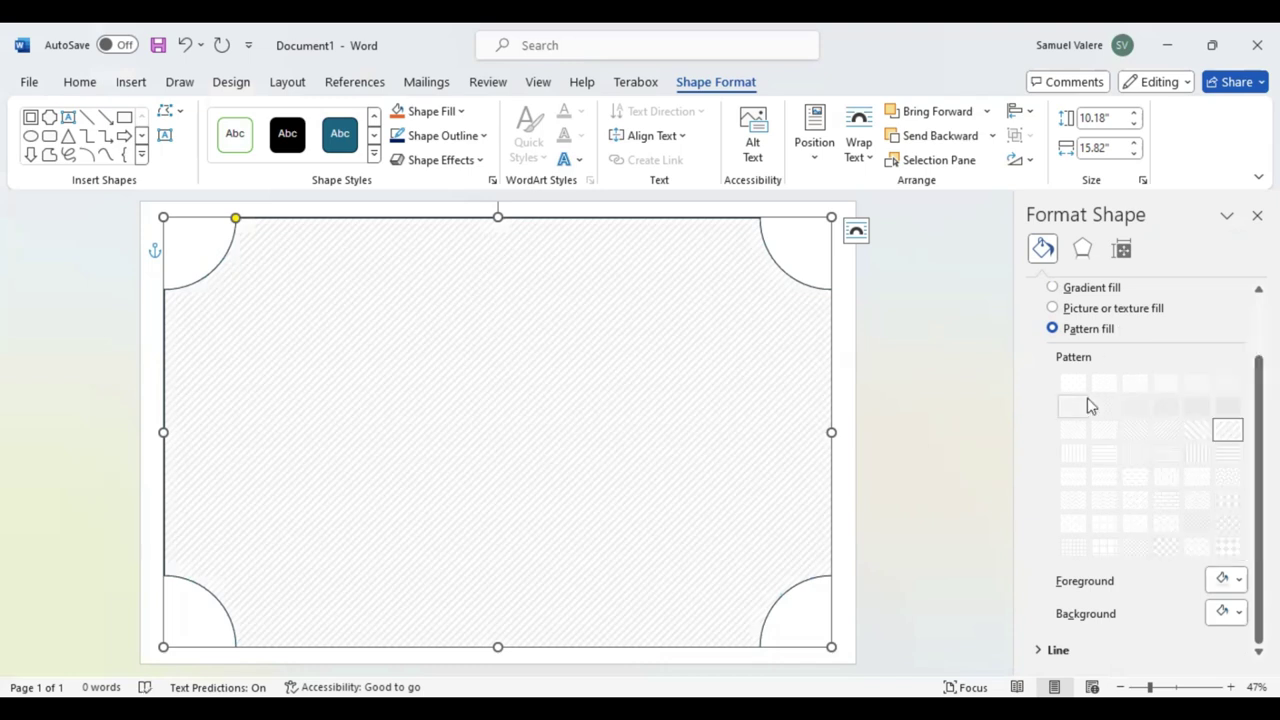
pyautogui.click(1257, 215)
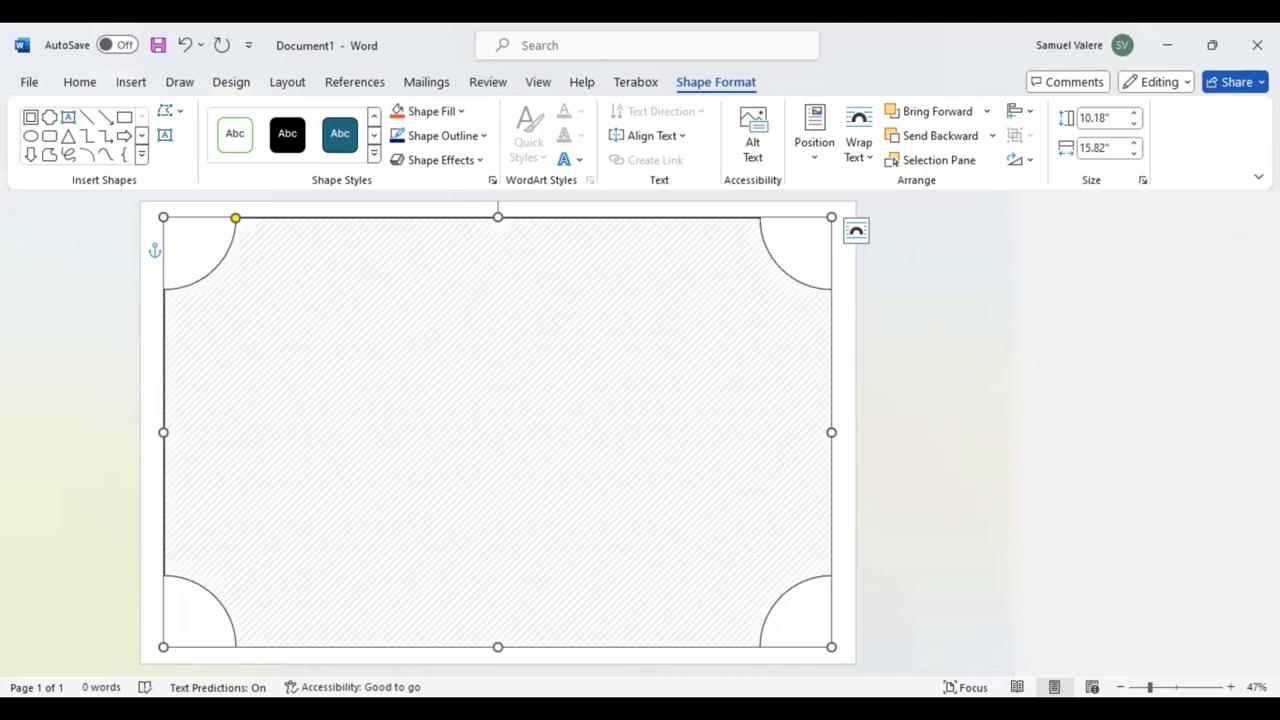
pyautogui.click(481, 137)
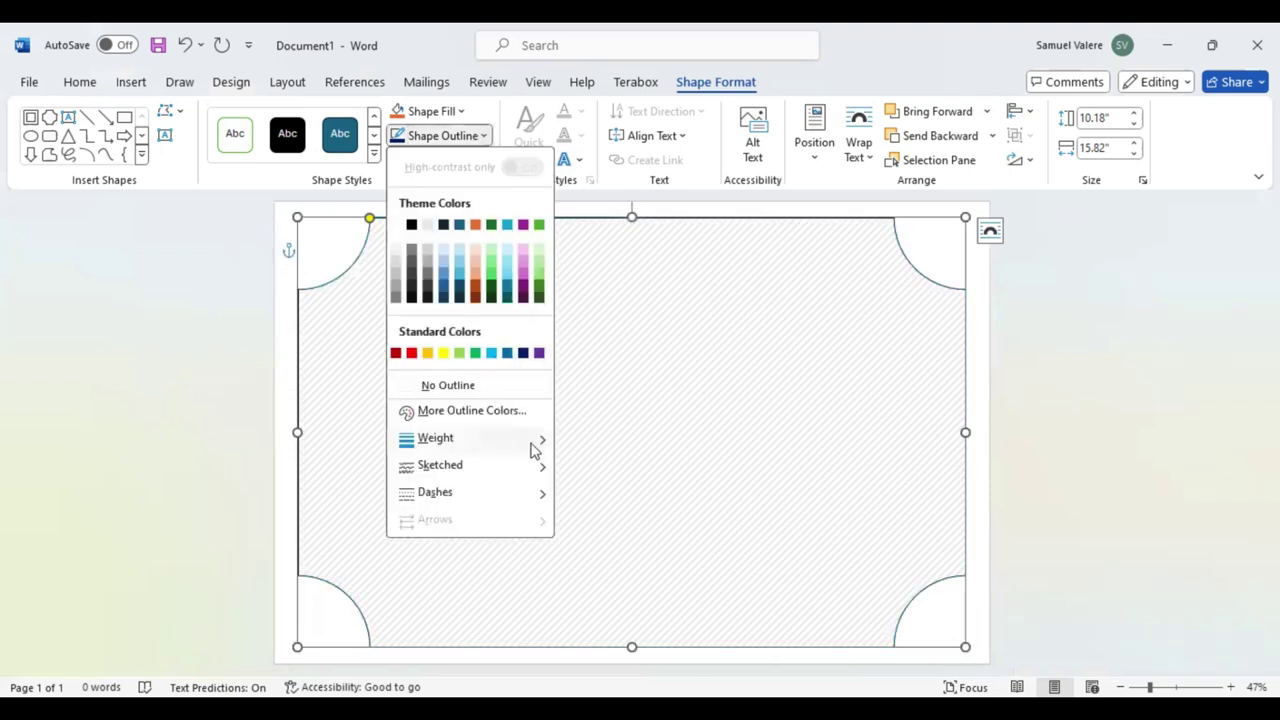
# Step: Set the plaque's outline width to 10 pt and its colour to Dark Blue
pyautogui.moveTo(436, 438)
pyautogui.click(617, 665)
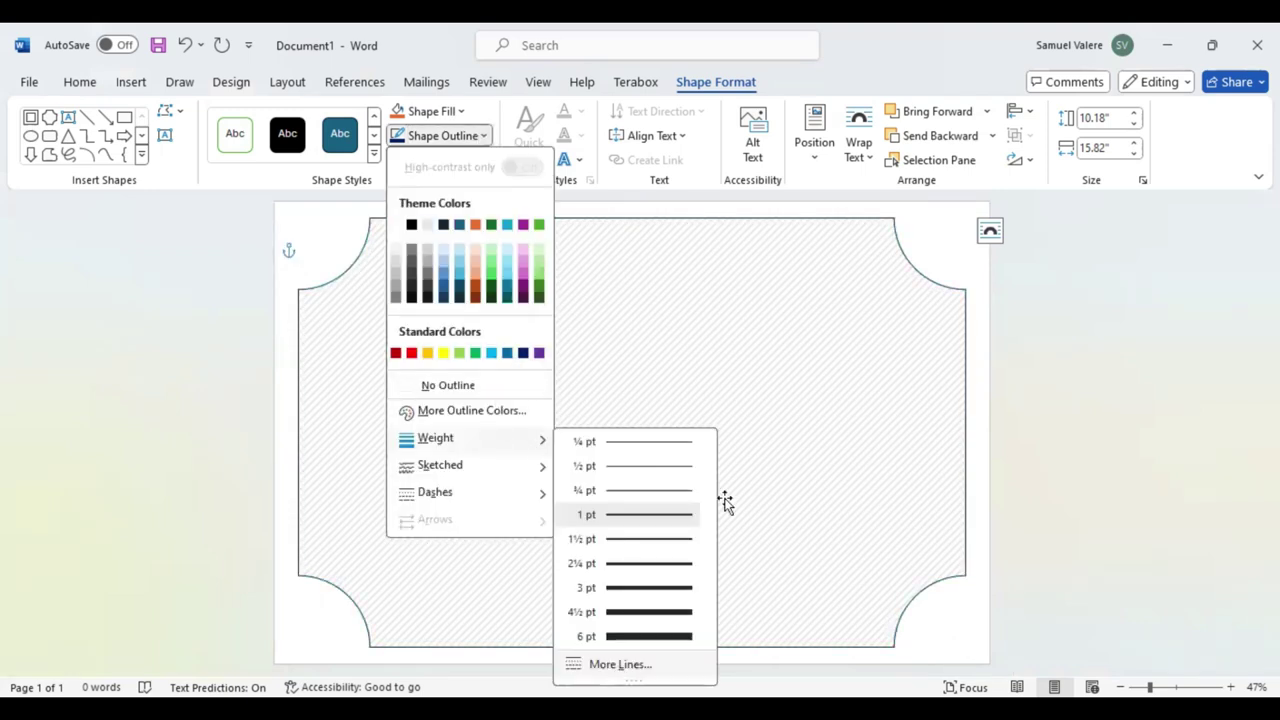
pyautogui.click(1196, 450)
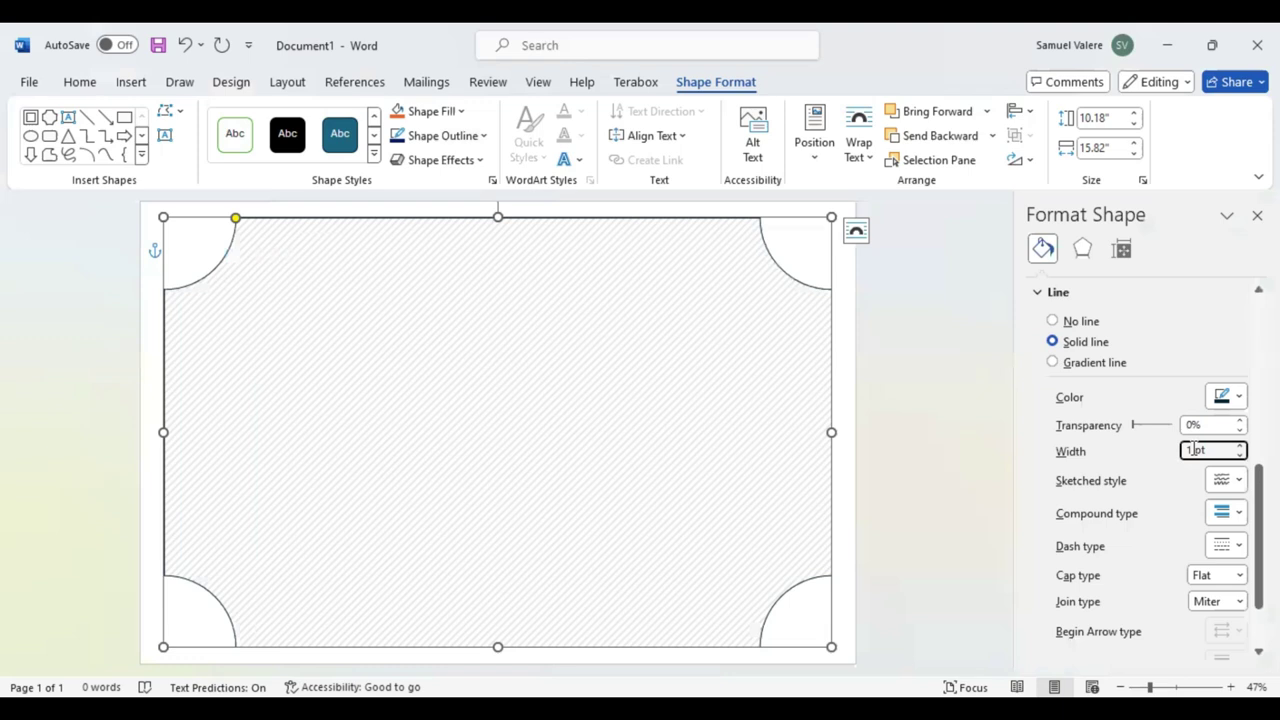
pyautogui.write('0')
pyautogui.press('Return')
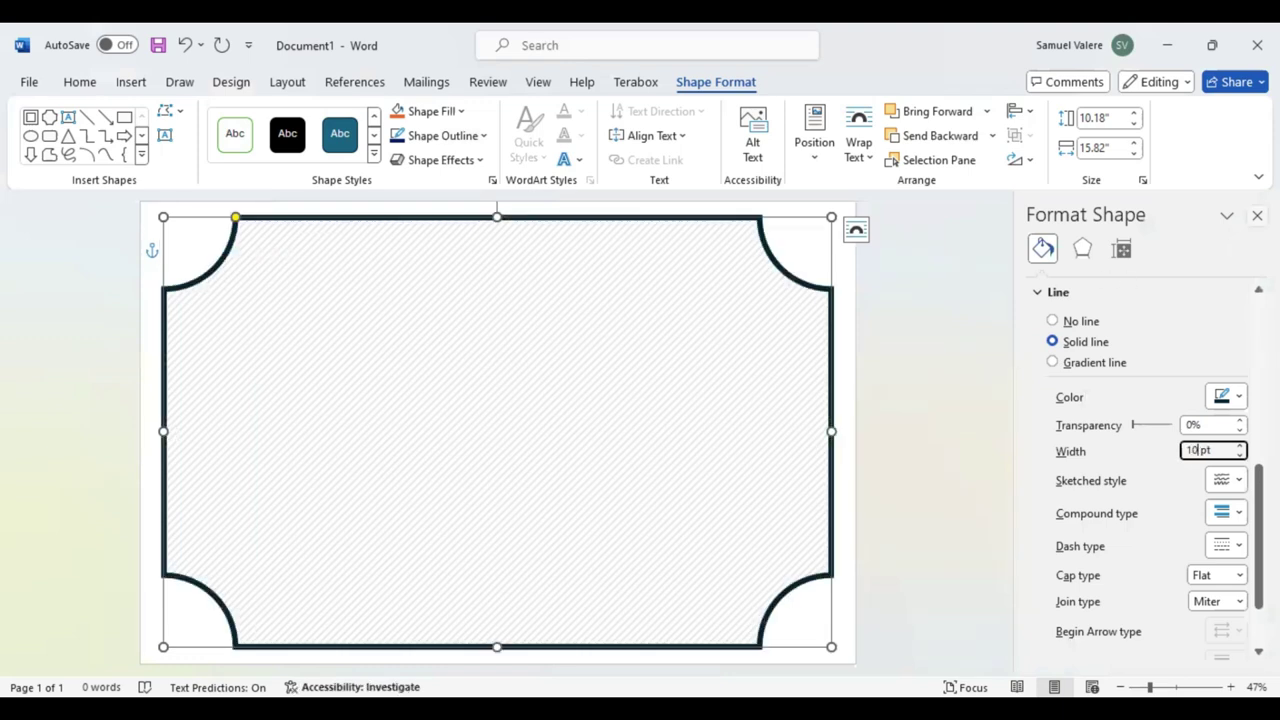
pyautogui.click(1257, 215)
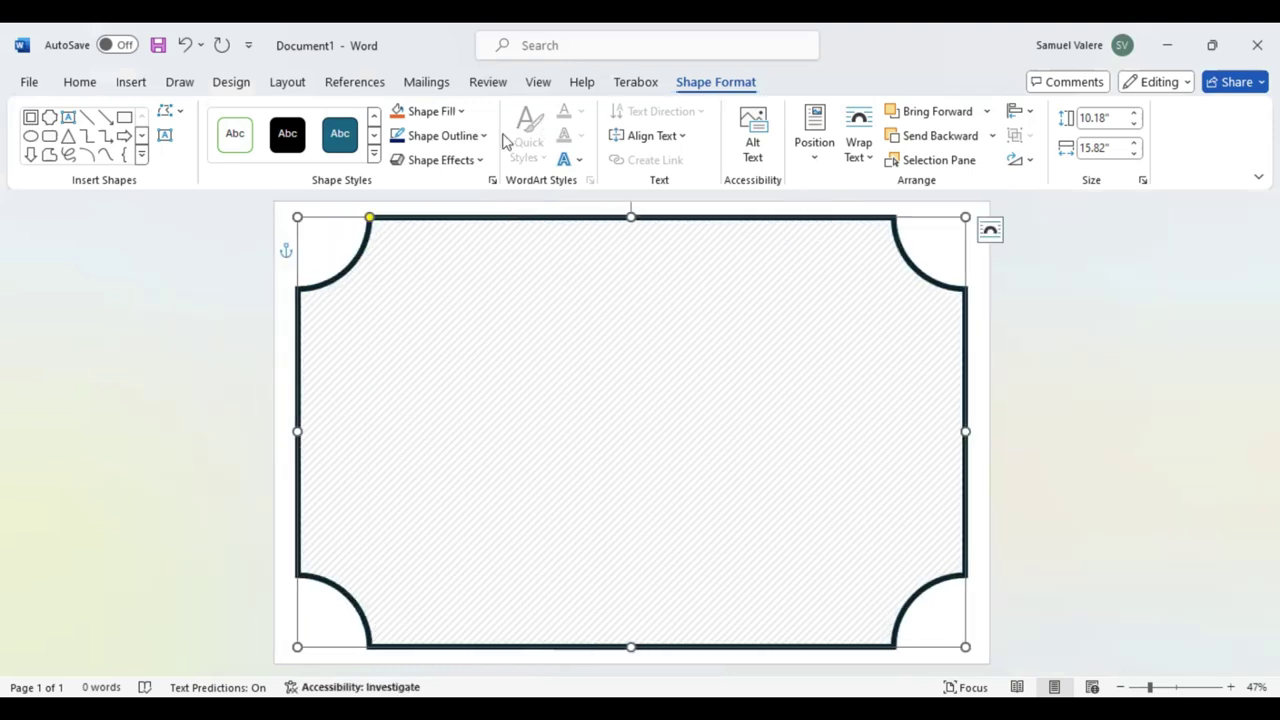
pyautogui.click(485, 137)
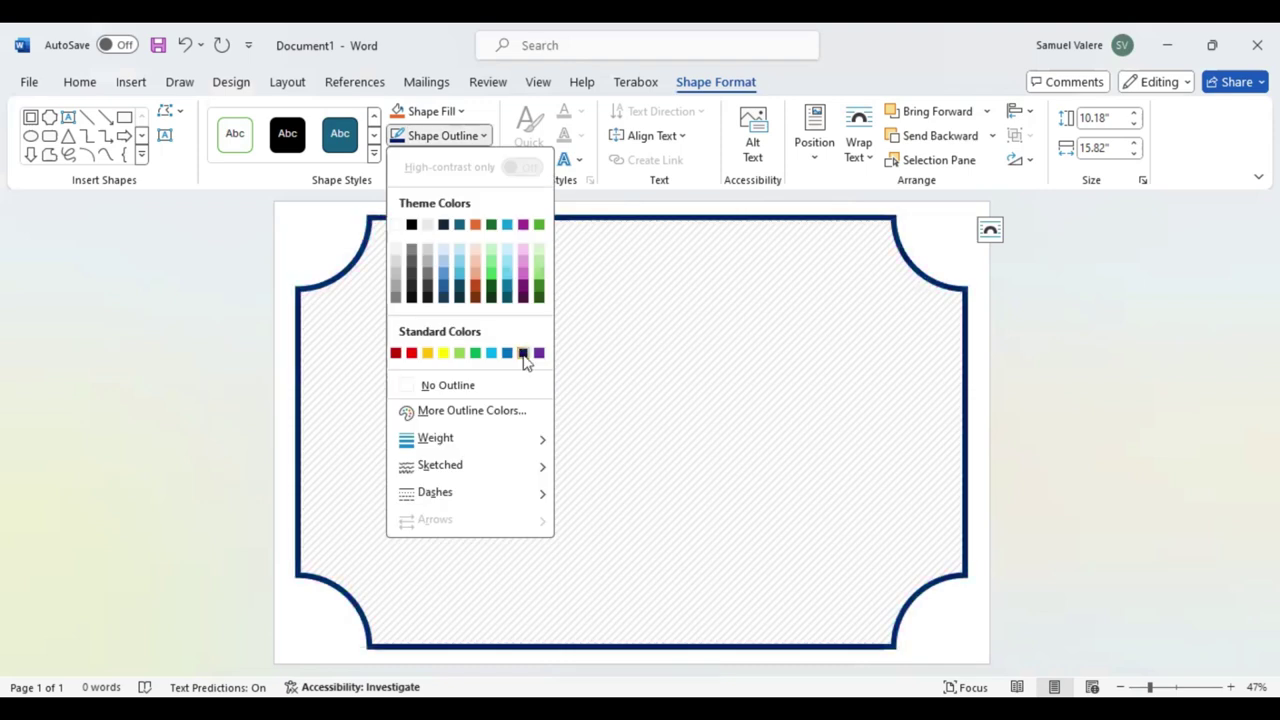
pyautogui.click(523, 354)
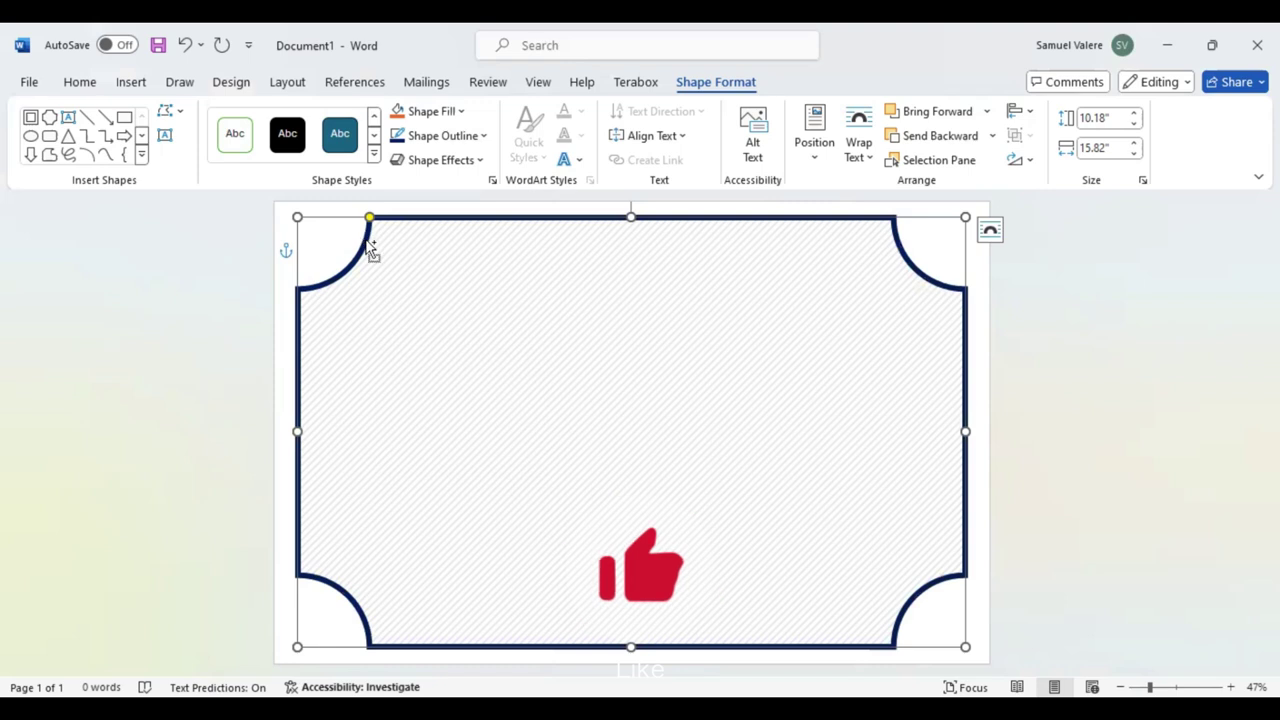
# Step: Duplicate the border shape with Ctrl+D and nudge the copy into line with the original
pyautogui.hotkey('ctrl', 'd')
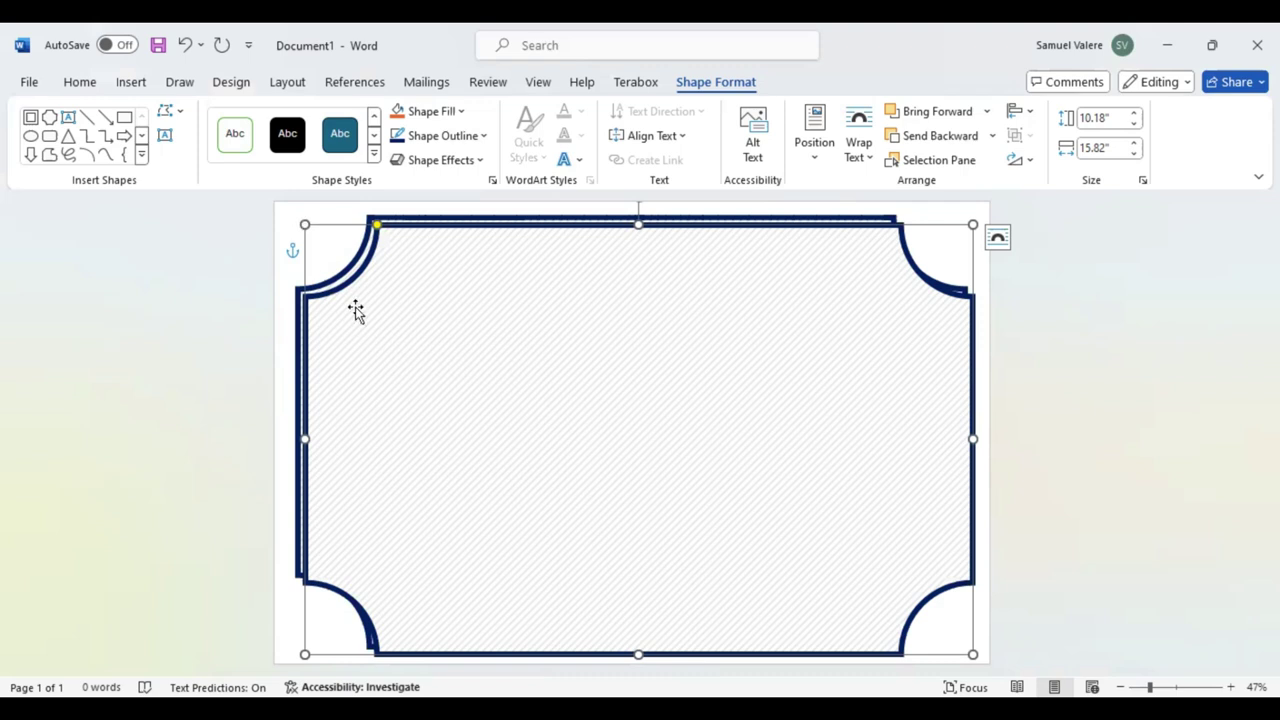
pyautogui.press('Up')
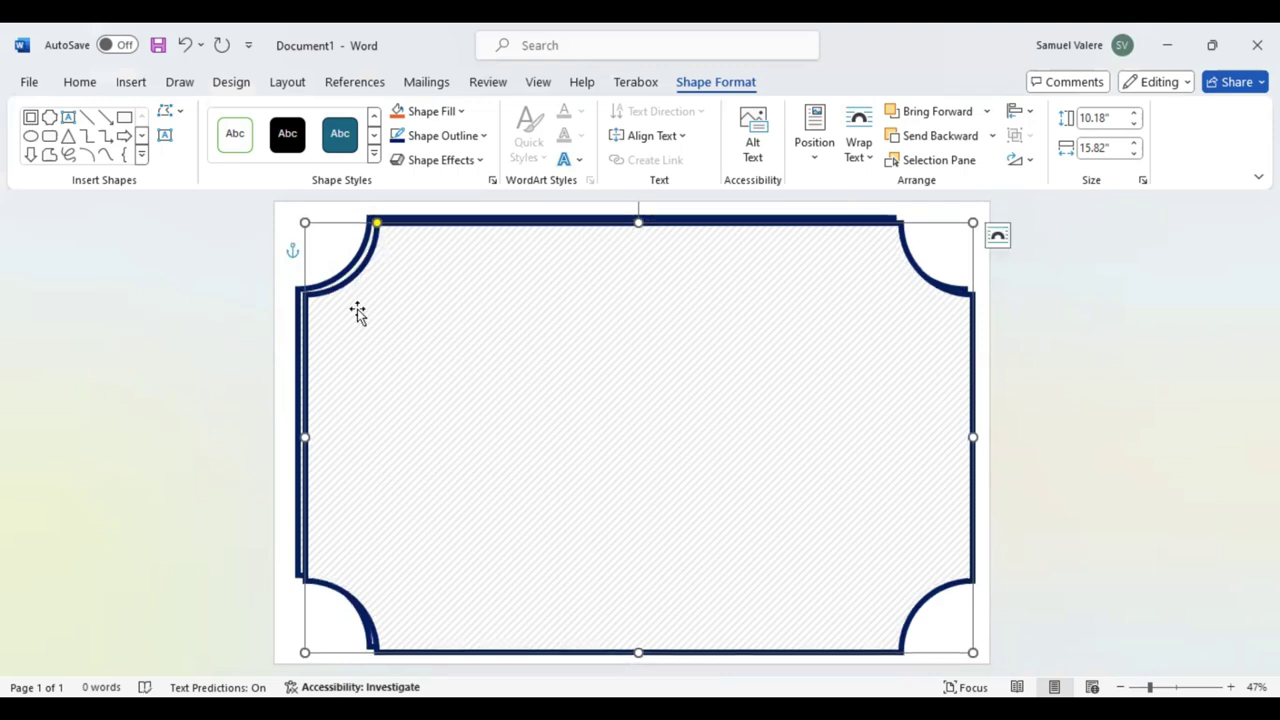
pyautogui.press('Left')
pyautogui.press('Left')
pyautogui.press('Left')
pyautogui.press('Left')
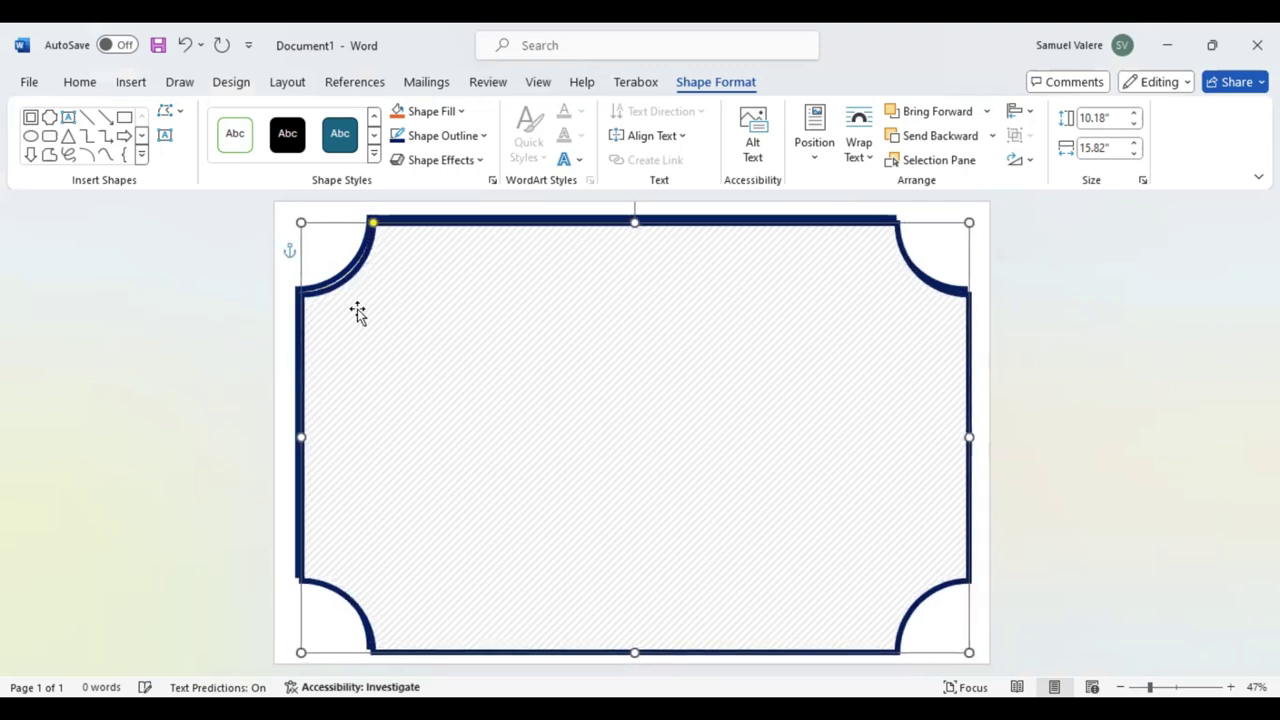
pyautogui.press('Left')
pyautogui.press('Up')
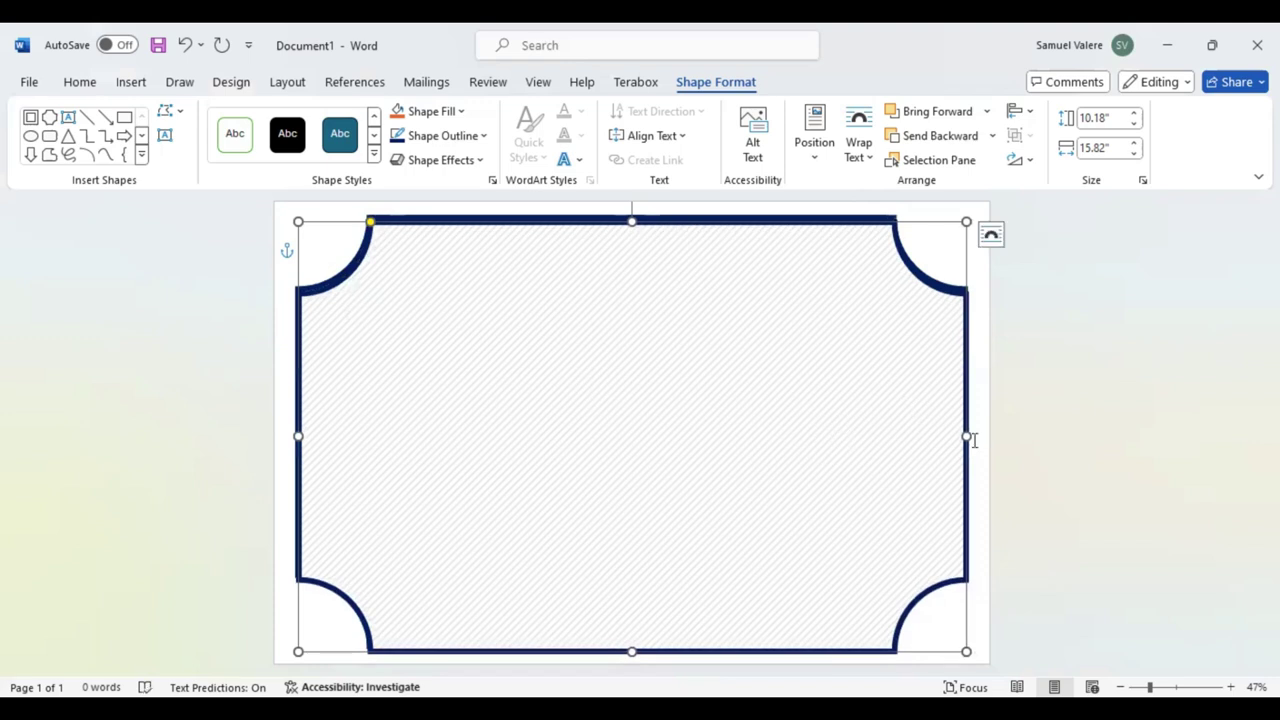
# Step: Resize the border to 10" by 15.69" so it fills the page
pyautogui.moveTo(968, 436); pyautogui.dragTo(960, 435)
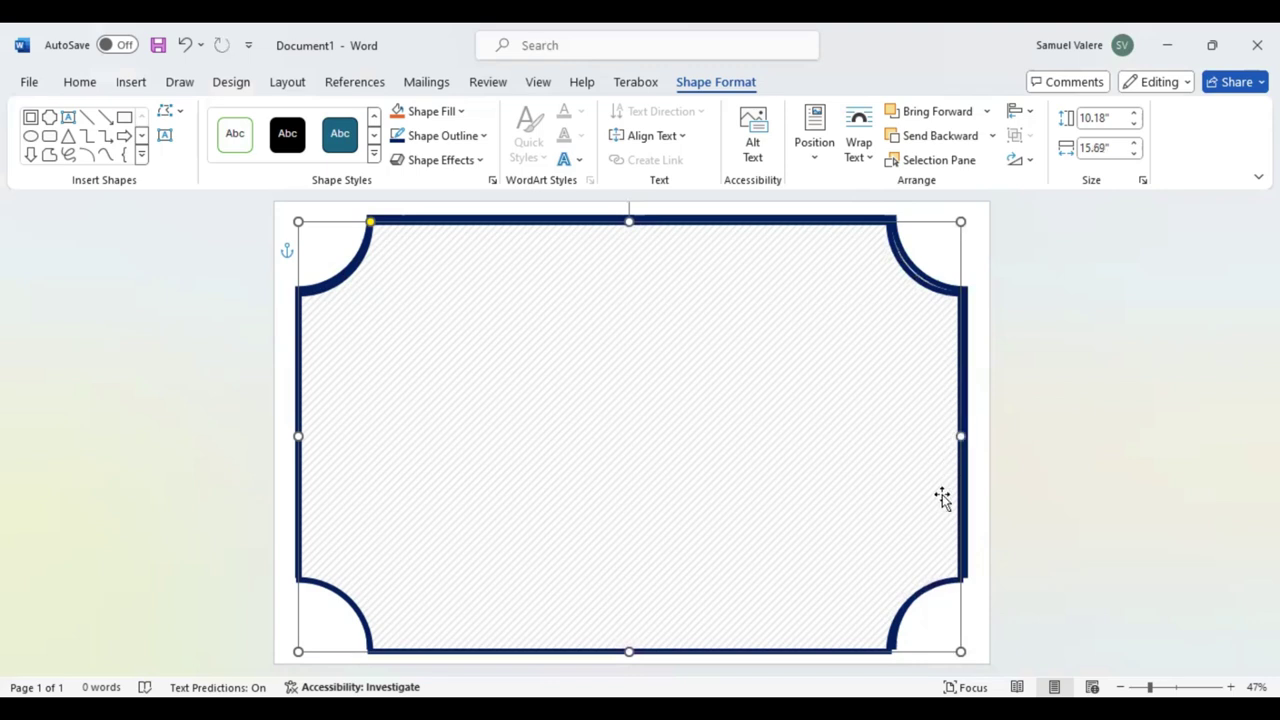
pyautogui.press('Up')
pyautogui.press('Up')
pyautogui.press('Up')
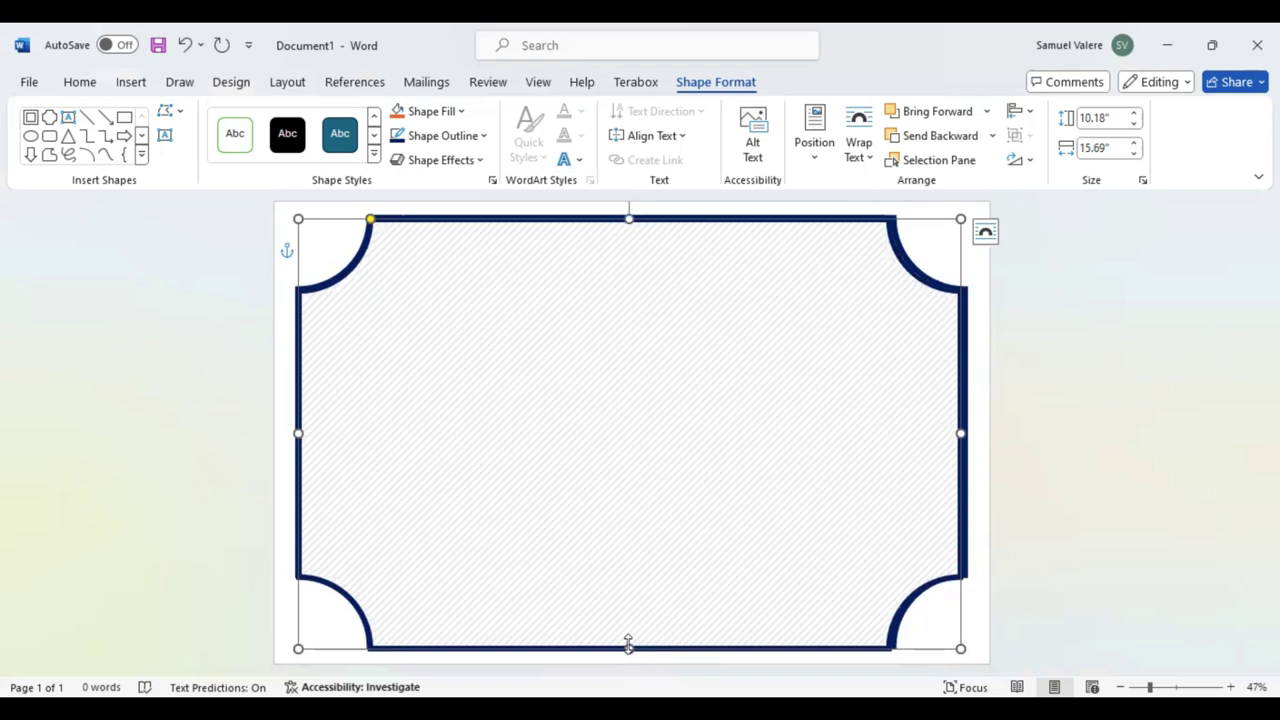
pyautogui.moveTo(628, 643); pyautogui.dragTo(629, 641)
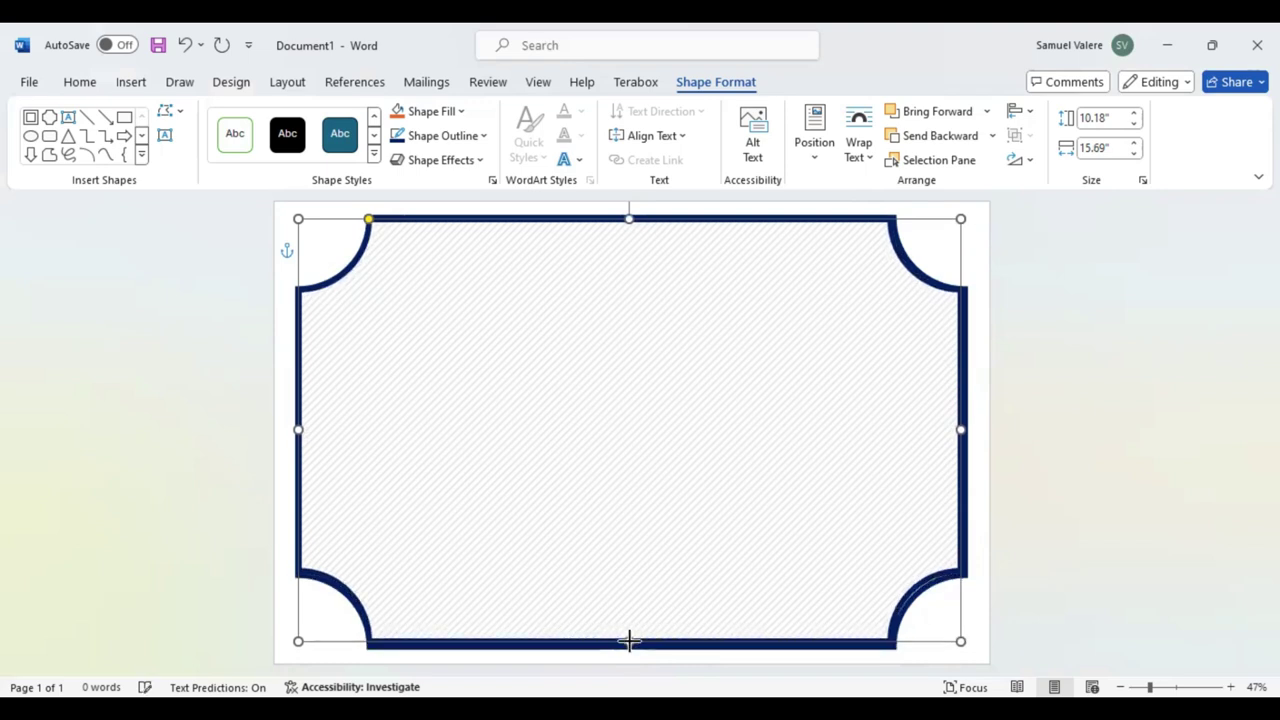
pyautogui.moveTo(629, 641); pyautogui.dragTo(629, 641)
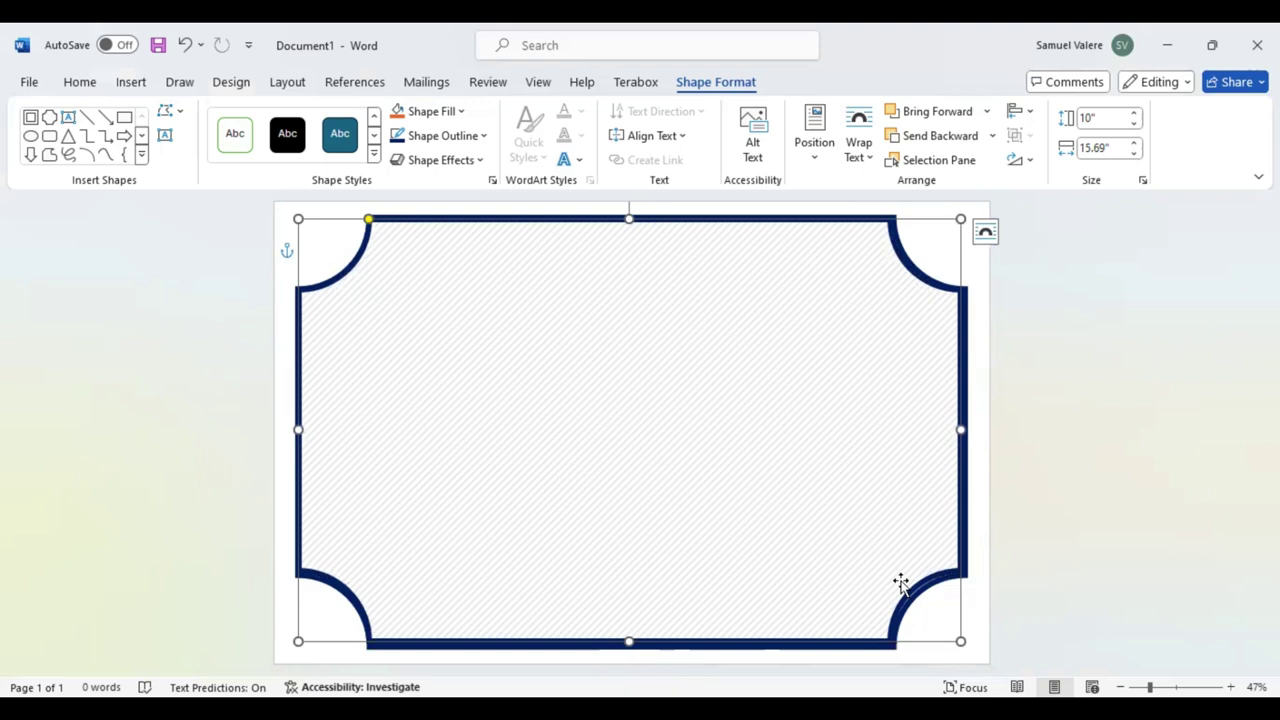
pyautogui.moveTo(901, 585); pyautogui.dragTo(901, 584)
pyautogui.click(1131, 514)
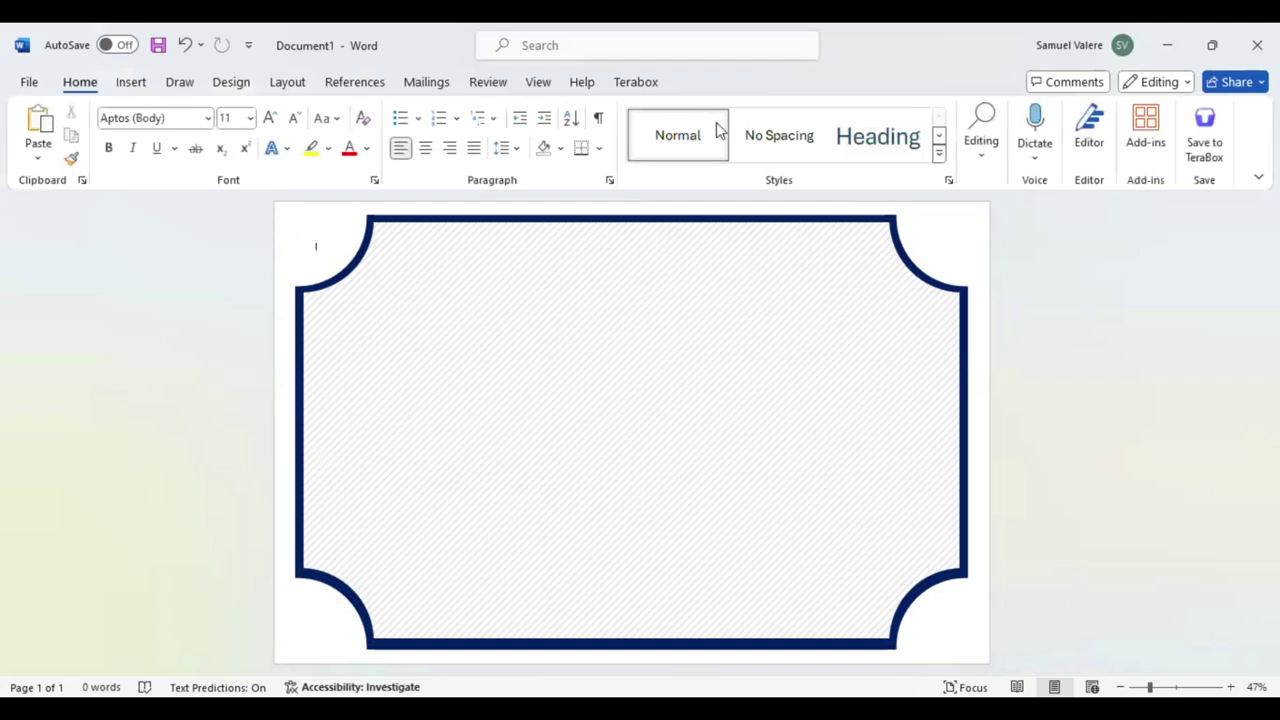
# Step: Undo the stray nudge, outline the front border in Dark Teal Accent 1 Lighter 40%, and shrink it to 9.93" by 15.58"
pyautogui.hotkey('ctrl', 'z')
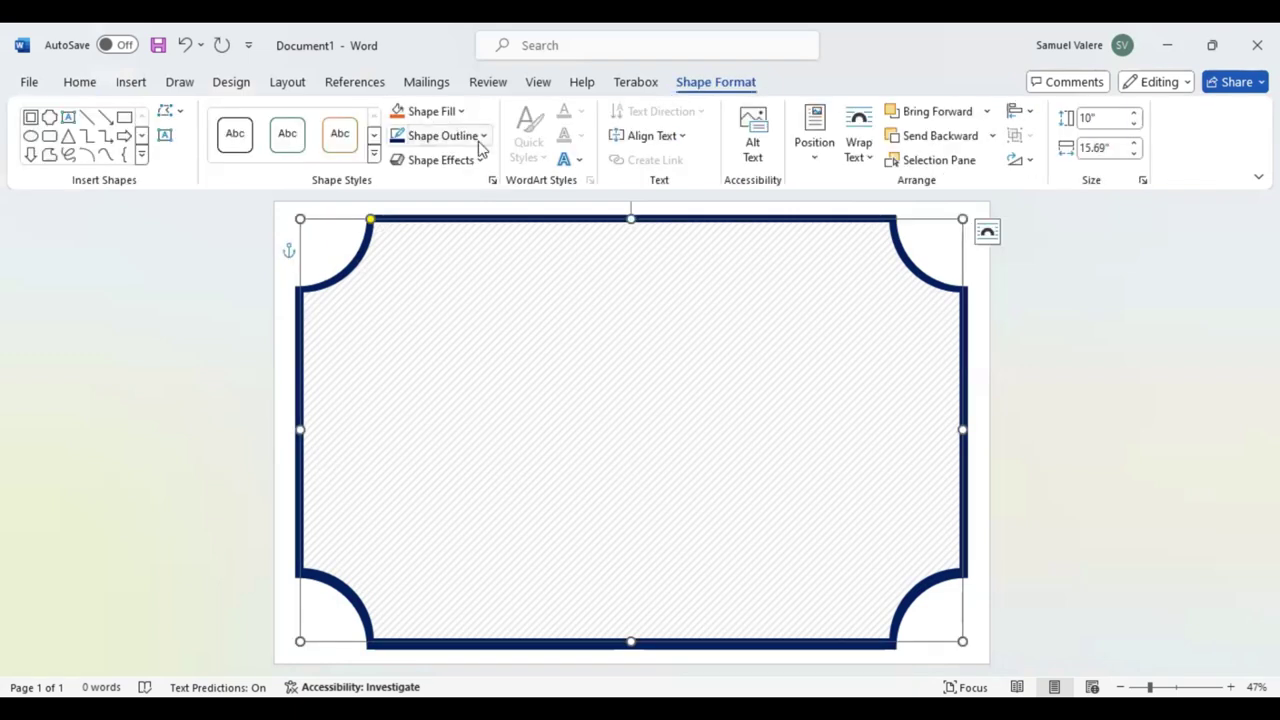
pyautogui.click(485, 137)
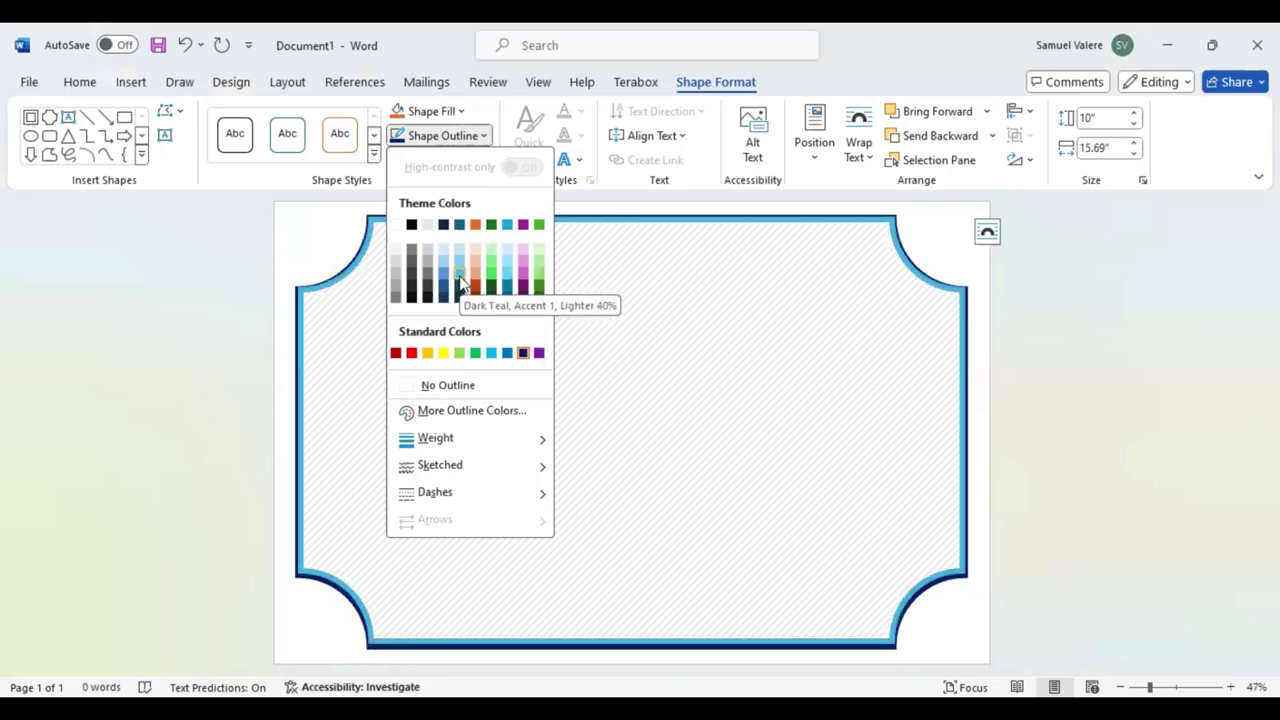
pyautogui.click(460, 284)
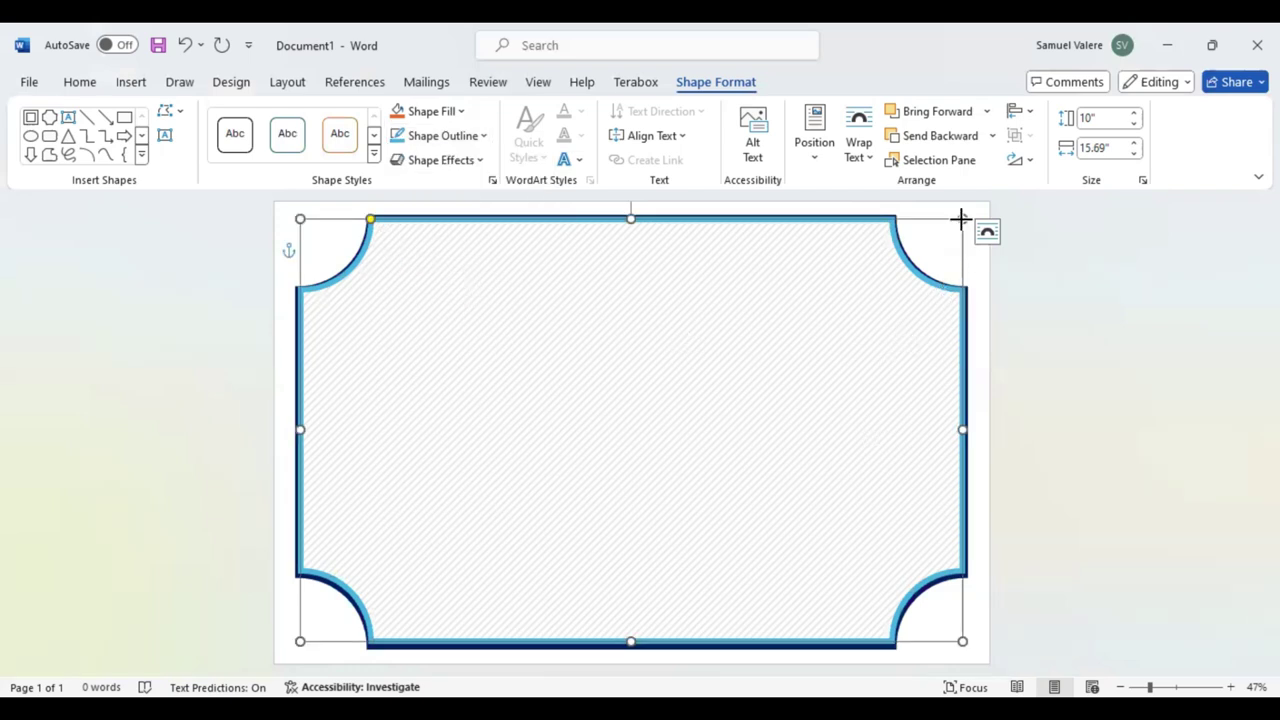
pyautogui.moveTo(960, 218); pyautogui.dragTo(955, 228)
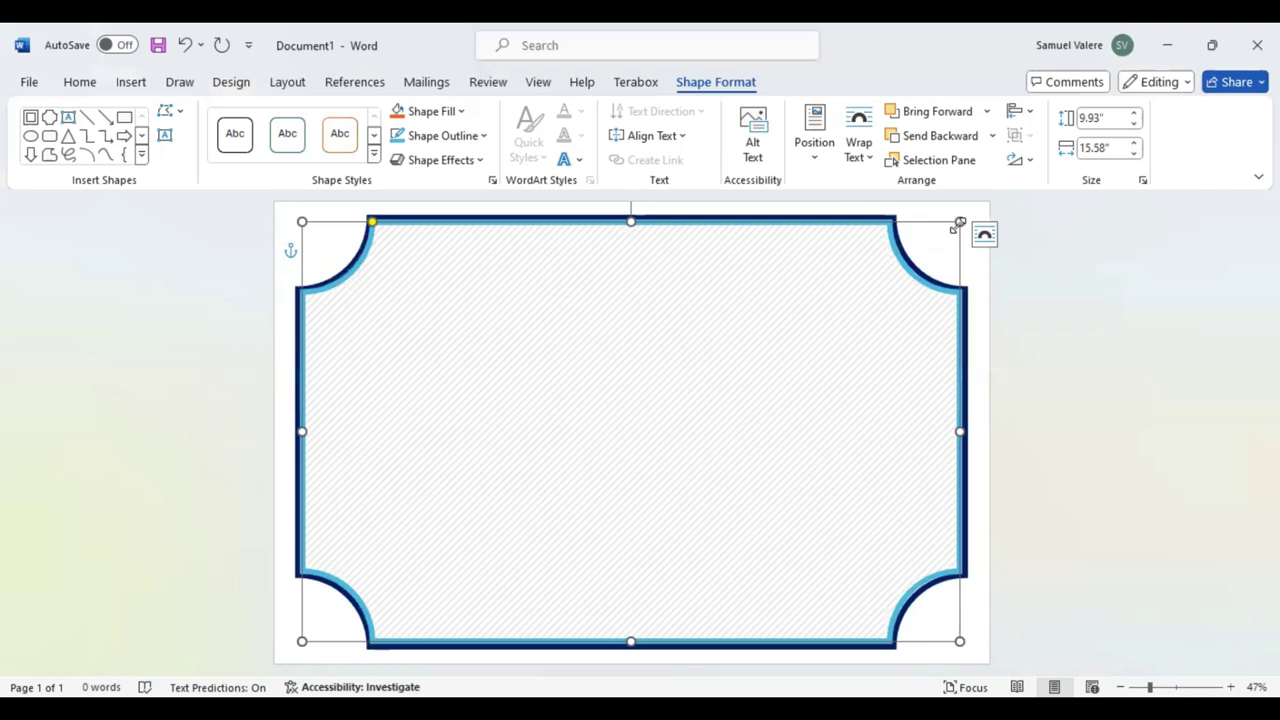
pyautogui.click(1066, 452)
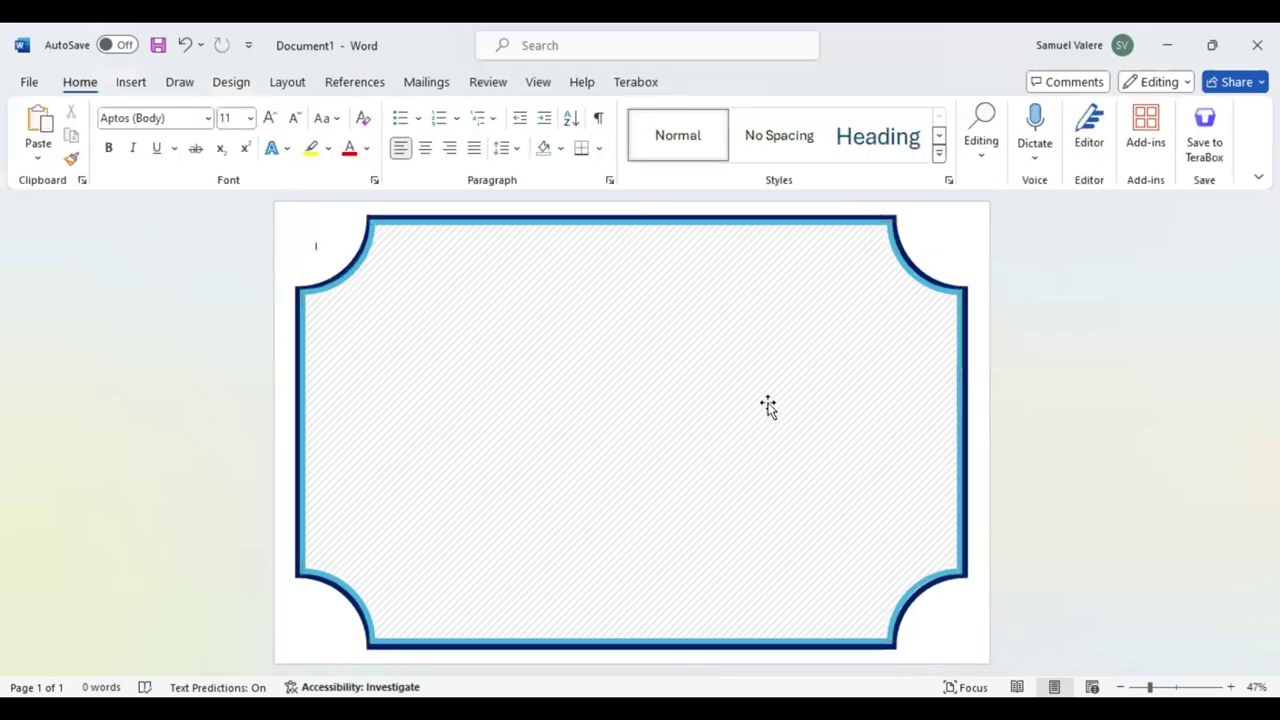
# Step: Draw a Frame shape with a thin band, about 9.82" by 15.22", centred on the page
pyautogui.click(141, 88)
pyautogui.click(295, 112)
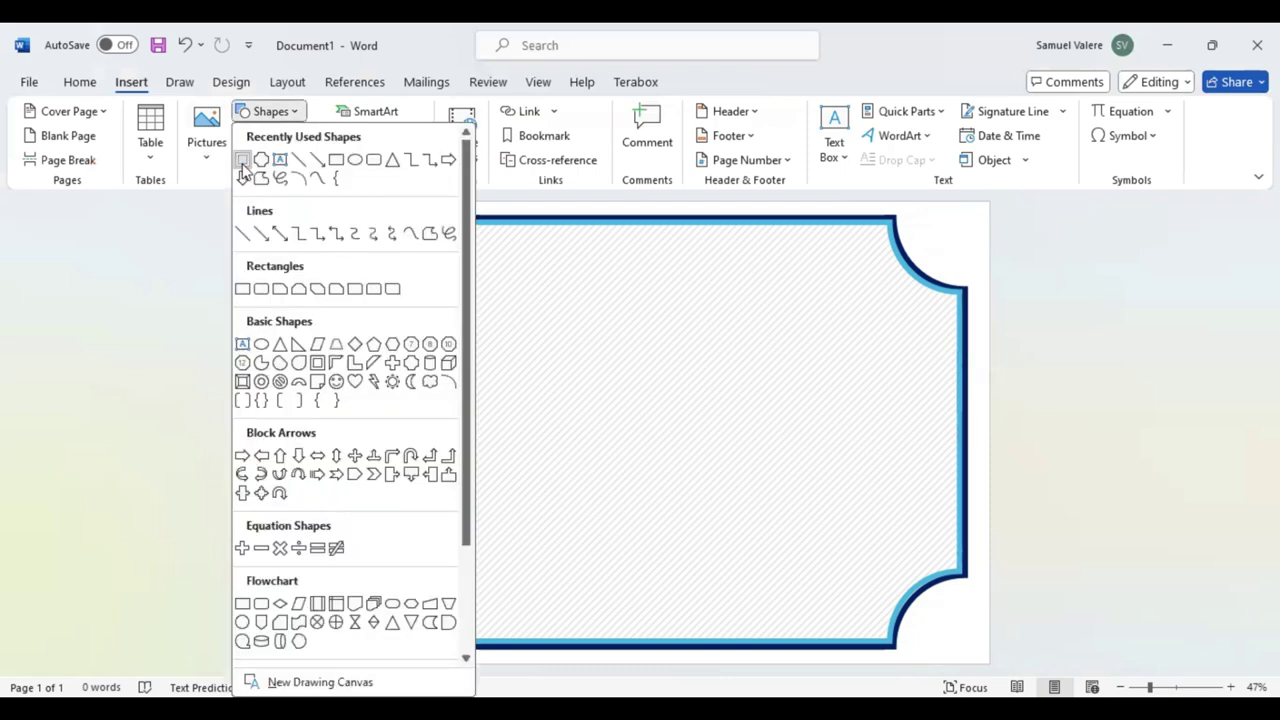
pyautogui.moveTo(316, 236); pyautogui.dragTo(833, 510)
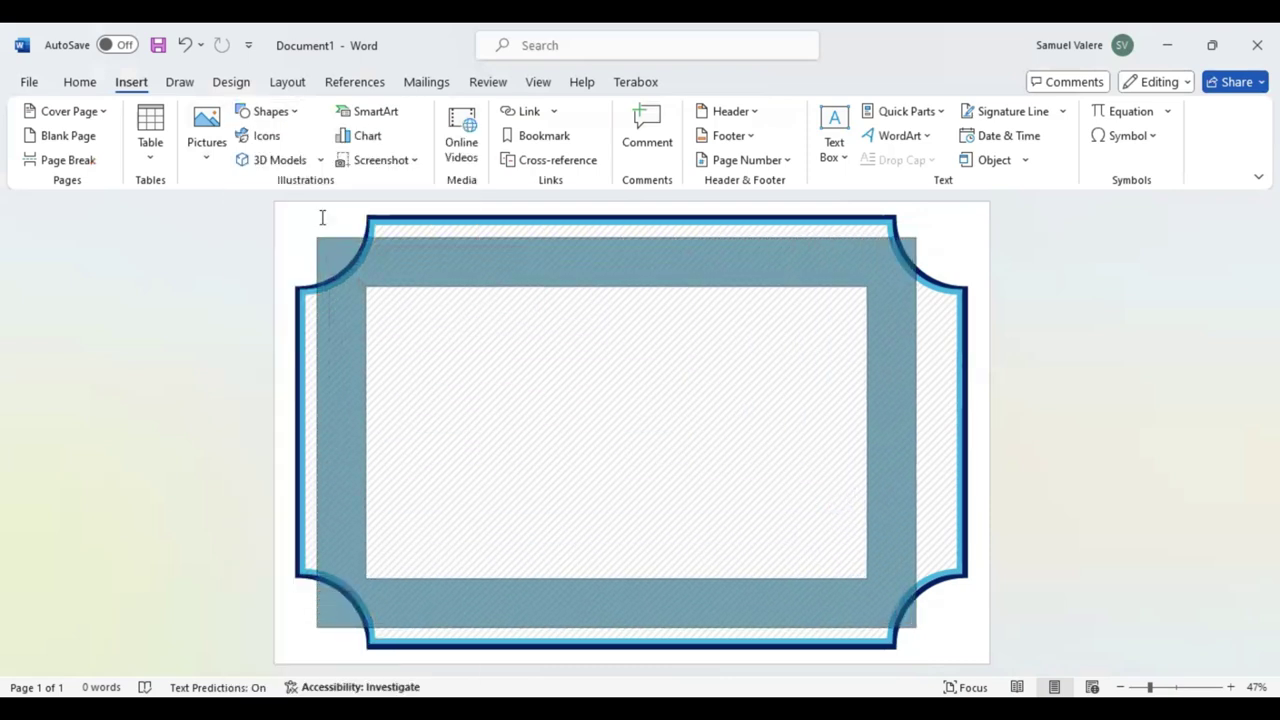
pyautogui.moveTo(366, 237); pyautogui.dragTo(323, 237)
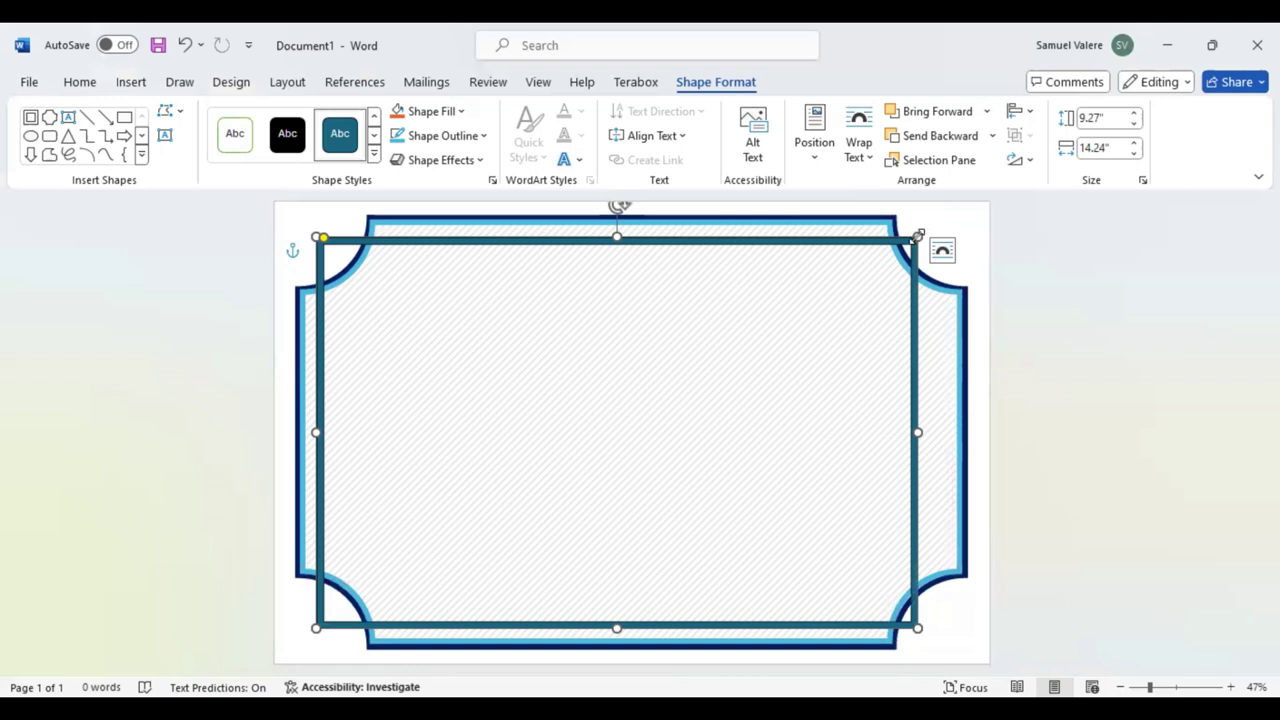
pyautogui.moveTo(918, 236)
pyautogui.mouseDown()
pyautogui.moveTo(952, 214)
pyautogui.moveTo(950, 262)
pyautogui.mouseUp()
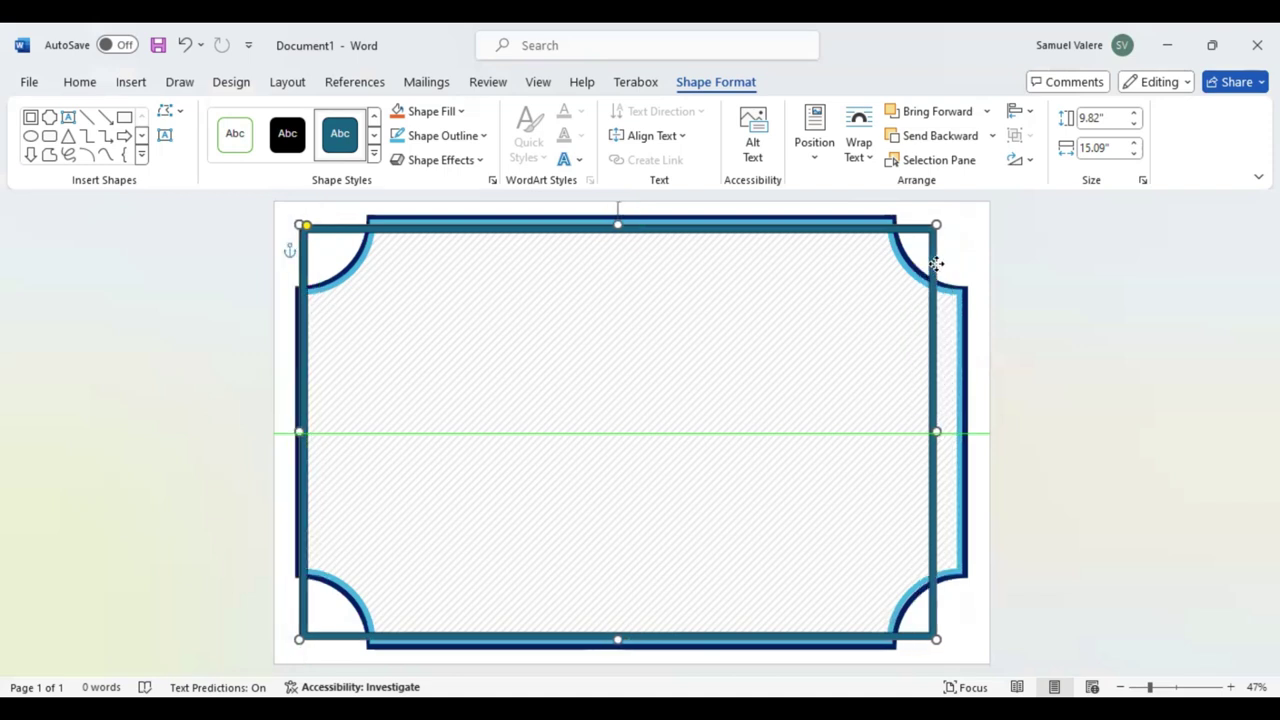
pyautogui.moveTo(945, 263); pyautogui.dragTo(940, 262)
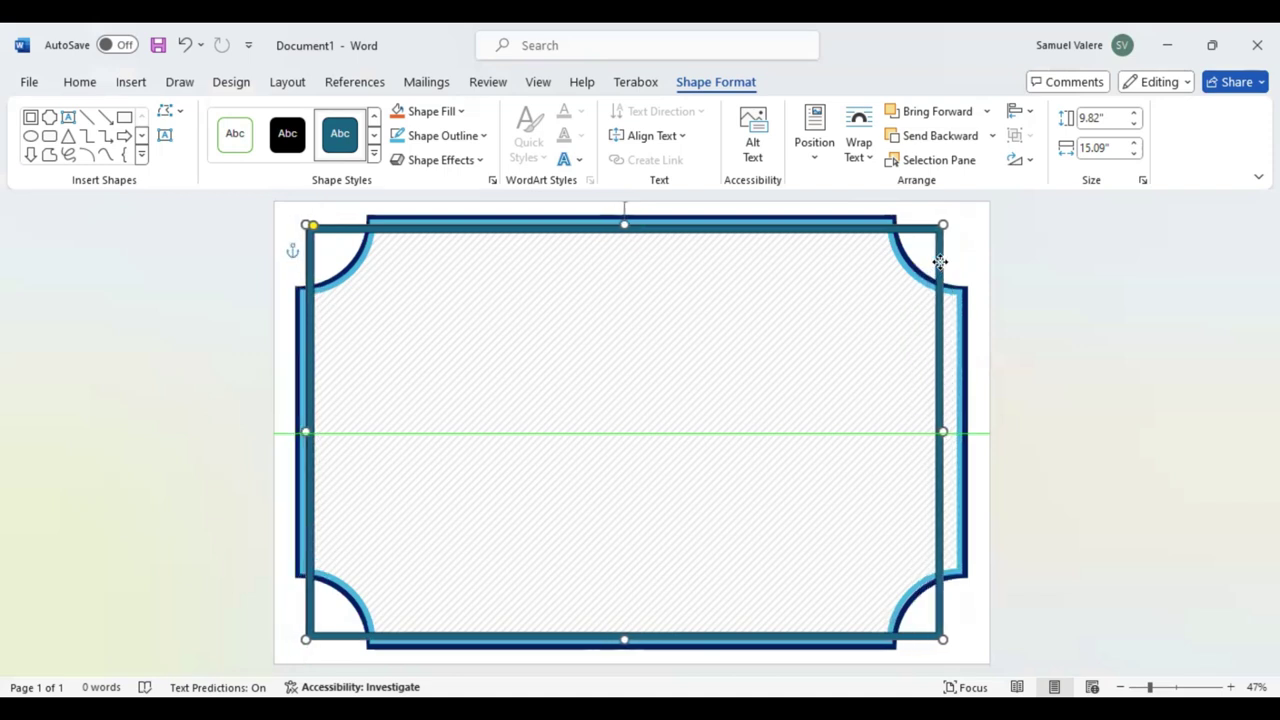
pyautogui.moveTo(940, 262); pyautogui.dragTo(934, 314)
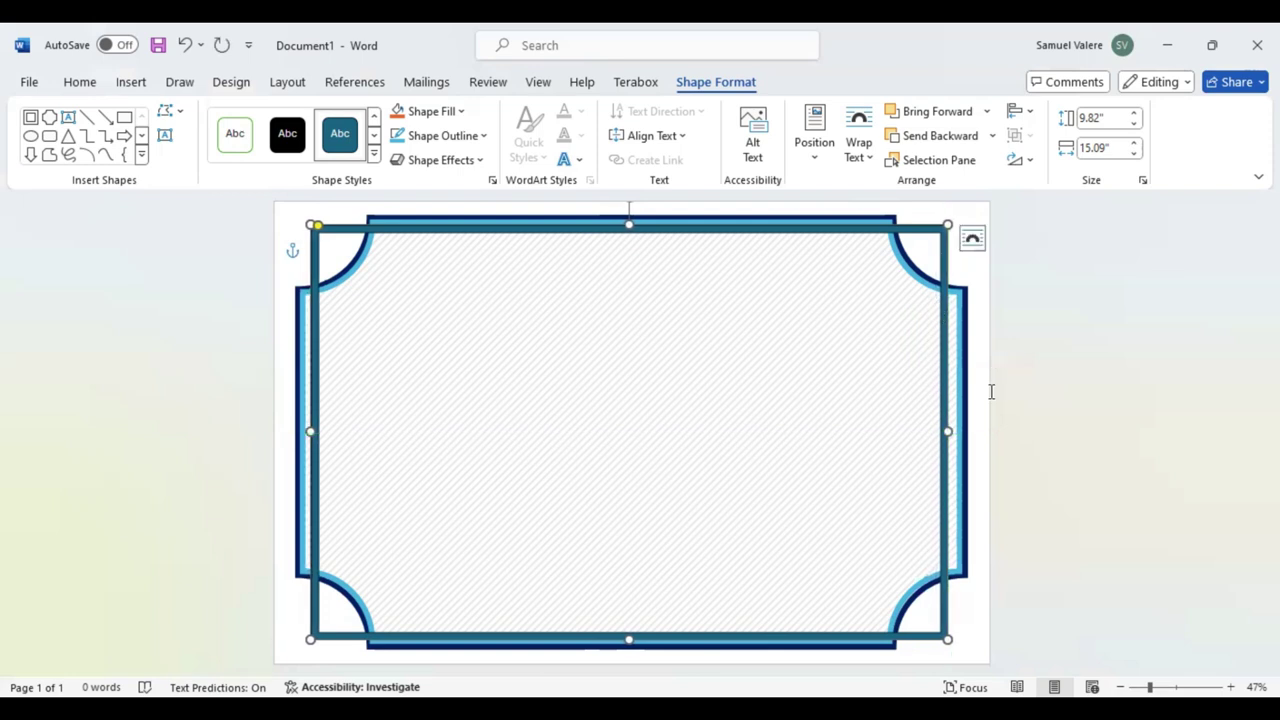
pyautogui.moveTo(948, 431); pyautogui.dragTo(953, 429)
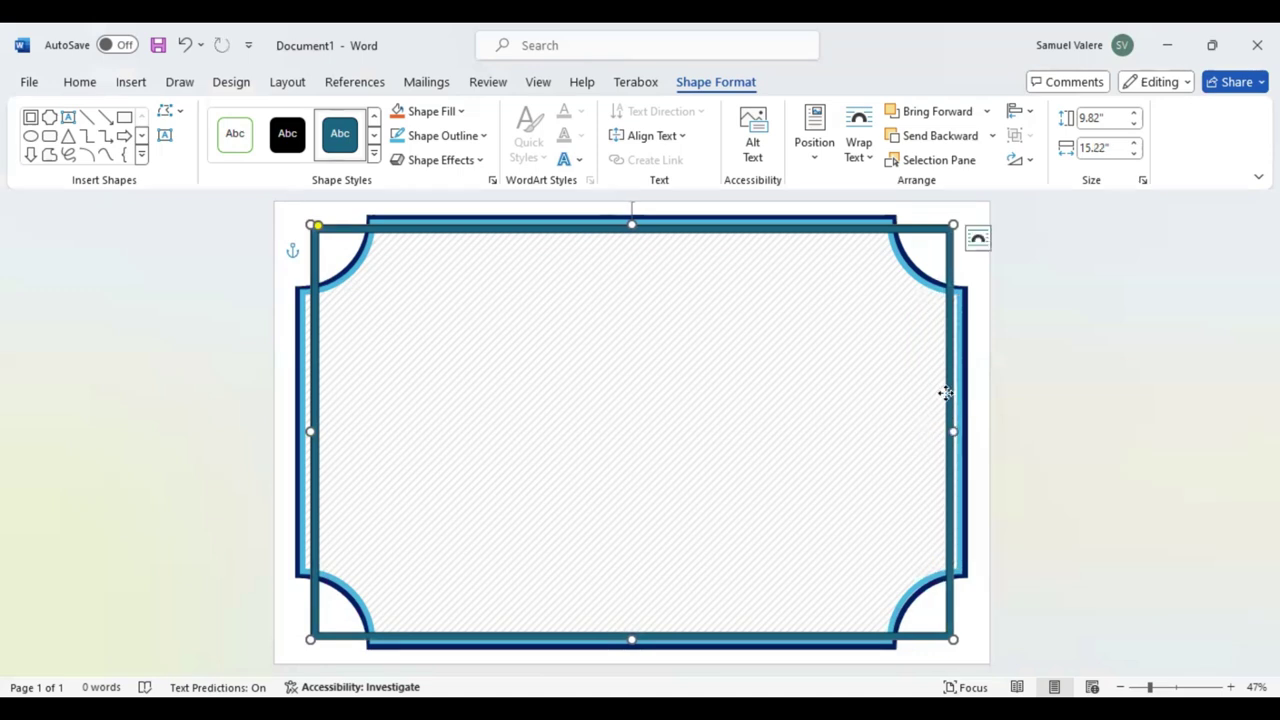
pyautogui.moveTo(947, 395); pyautogui.dragTo(942, 393)
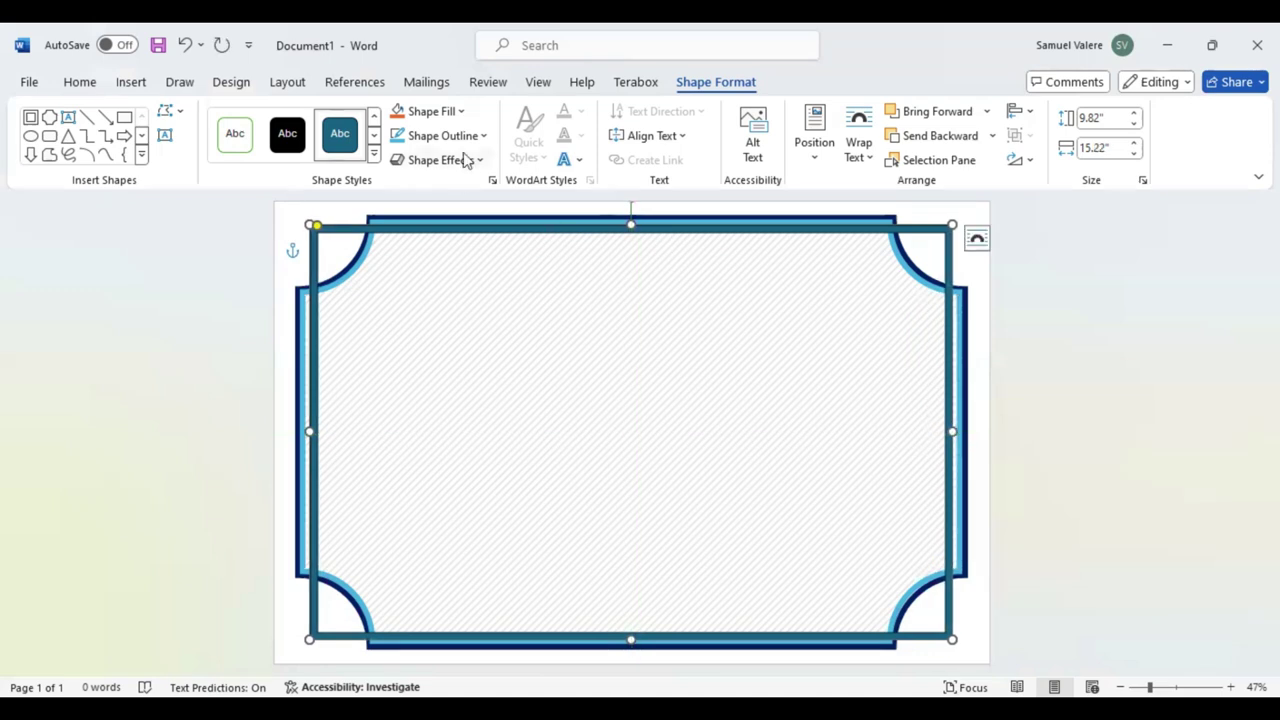
# Step: Give the frame no fill and a 6 pt light teal outline, and send it back two layers
pyautogui.click(462, 111)
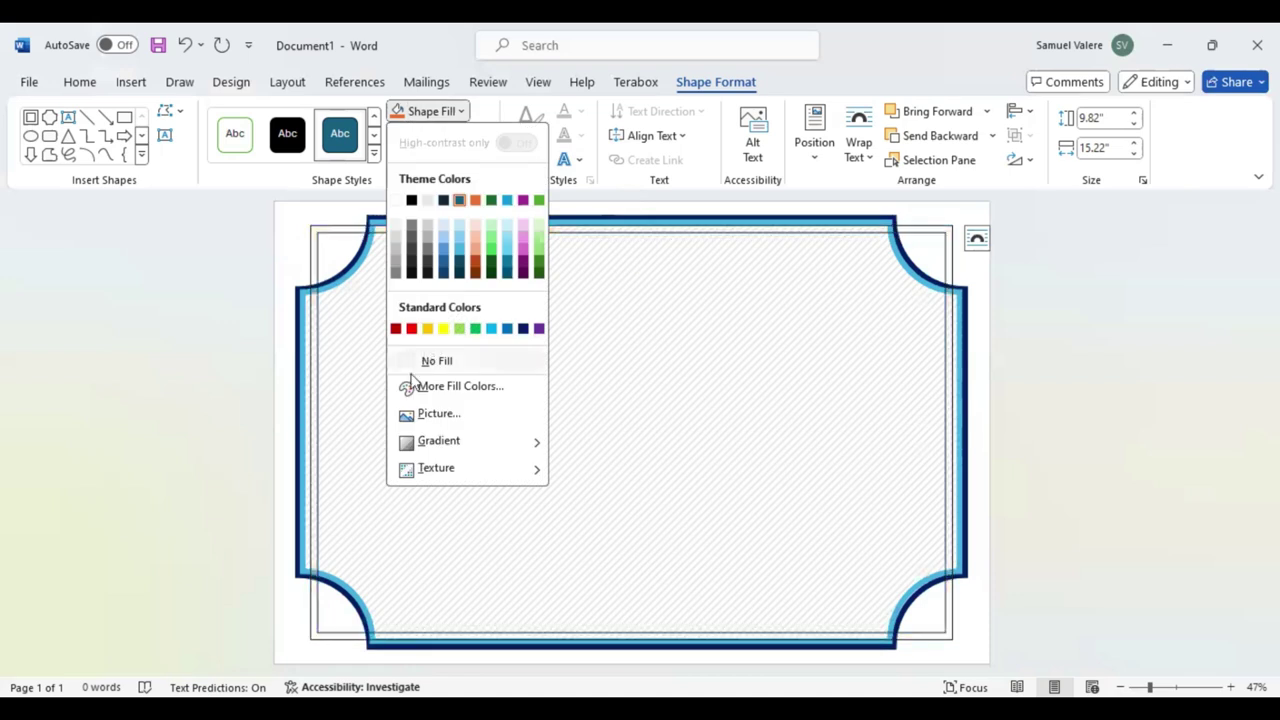
pyautogui.click(436, 361)
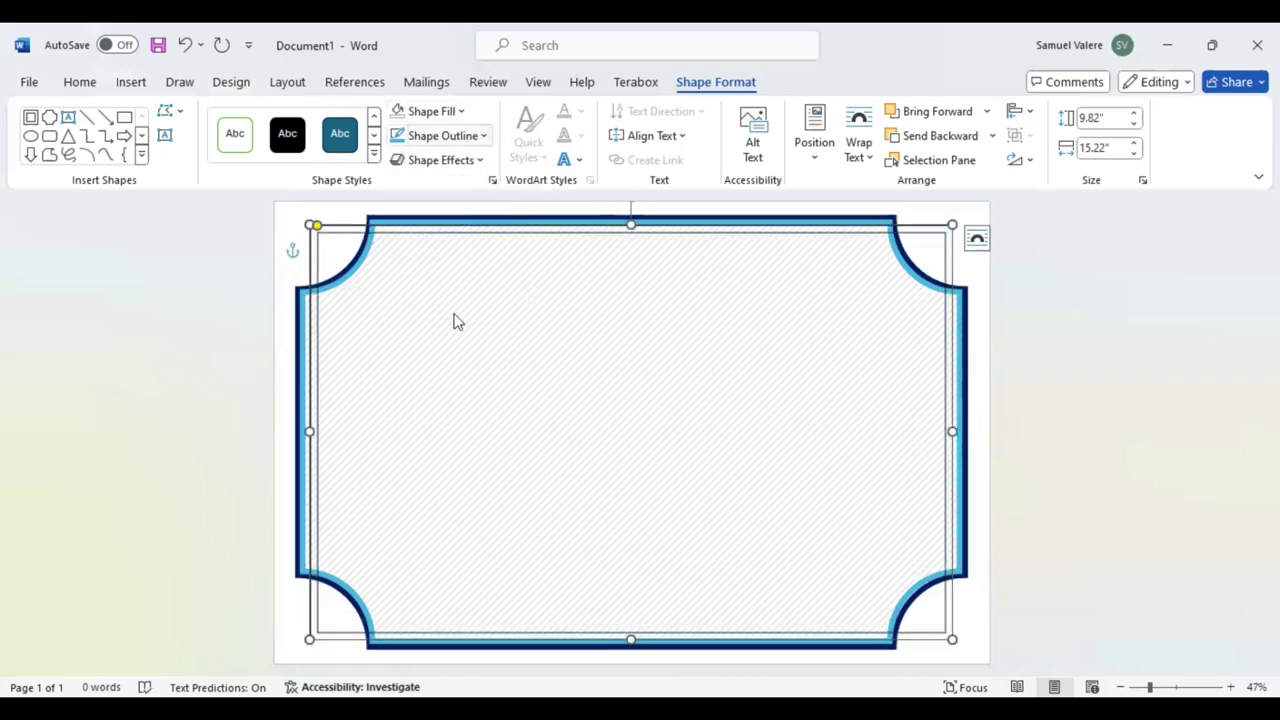
pyautogui.click(484, 135)
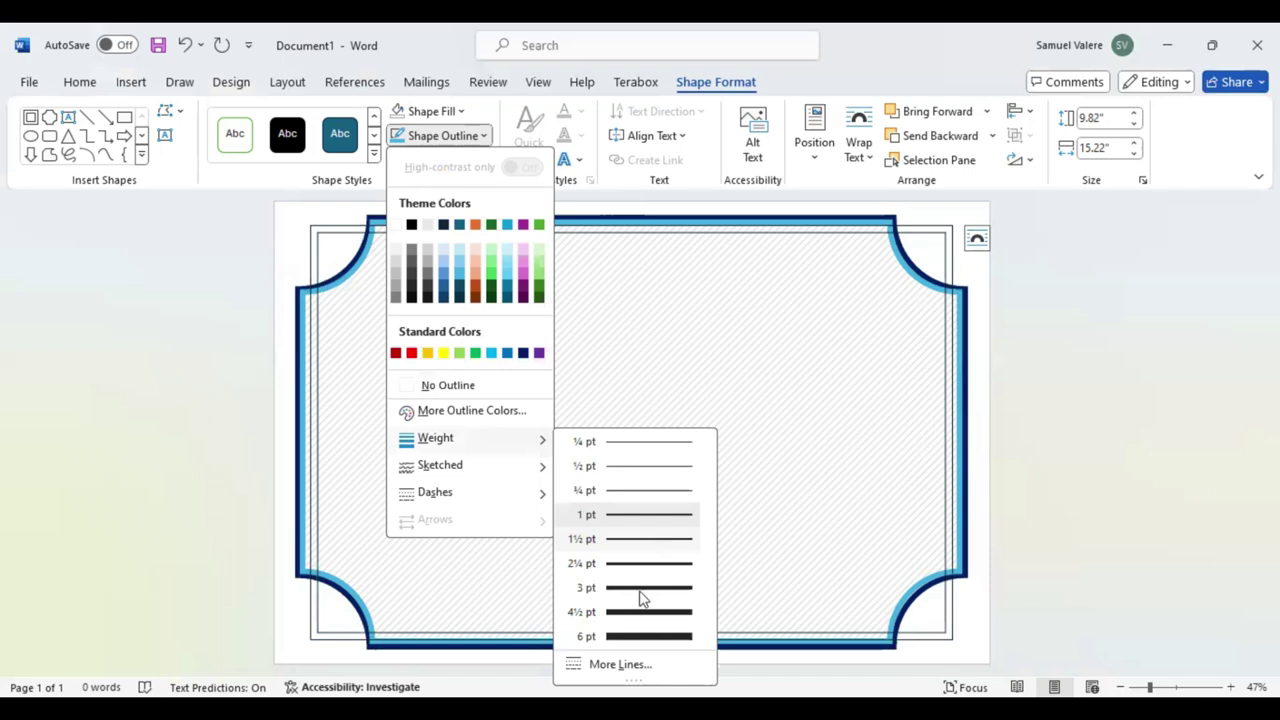
pyautogui.moveTo(645, 636)
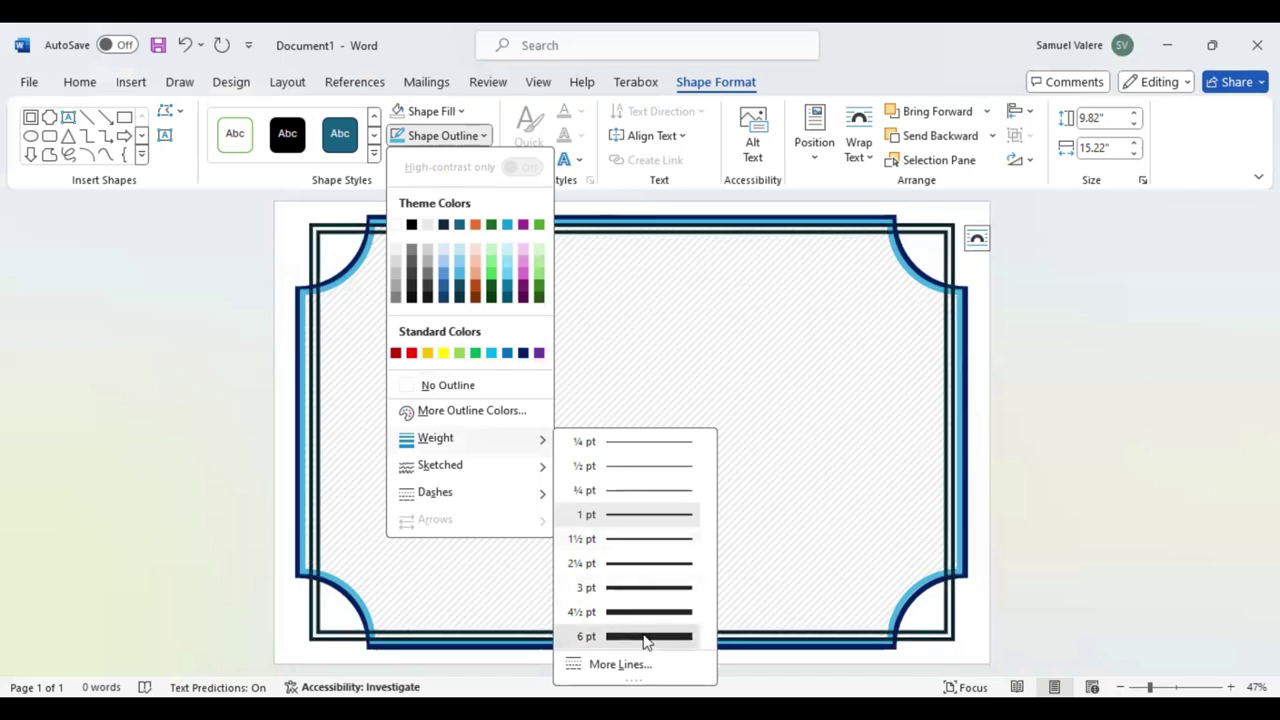
pyautogui.click(645, 636)
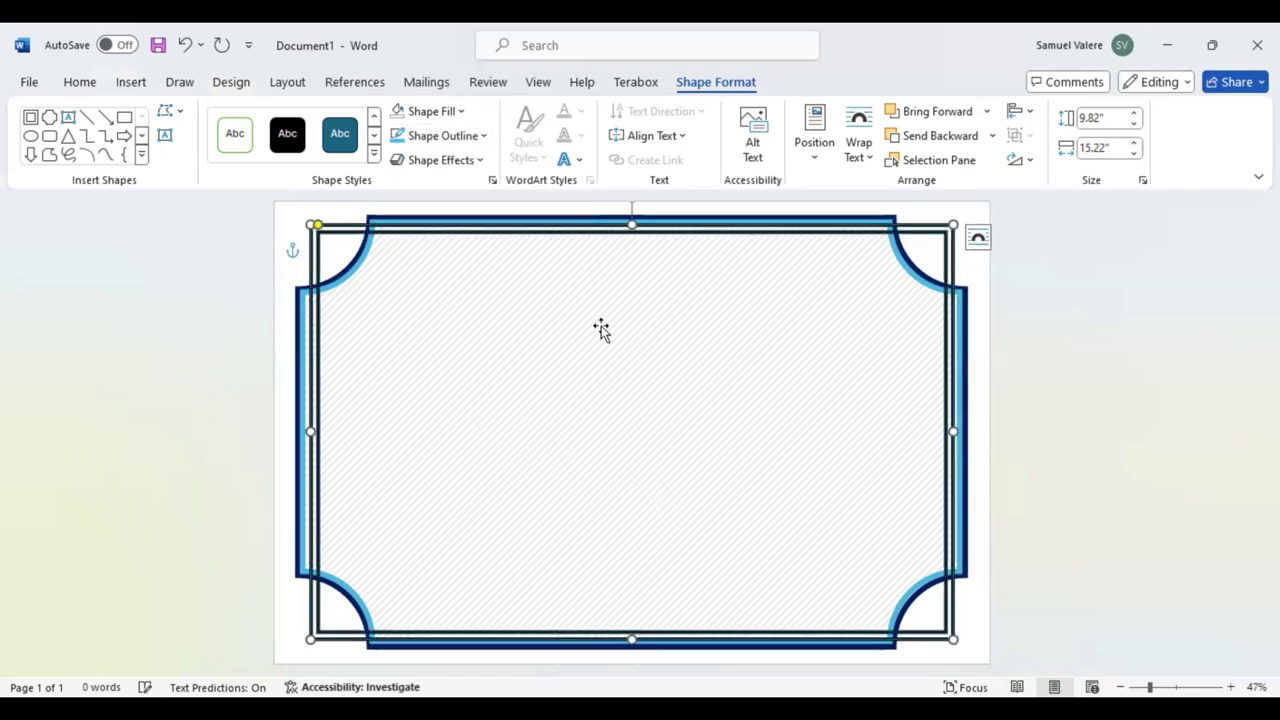
pyautogui.click(484, 136)
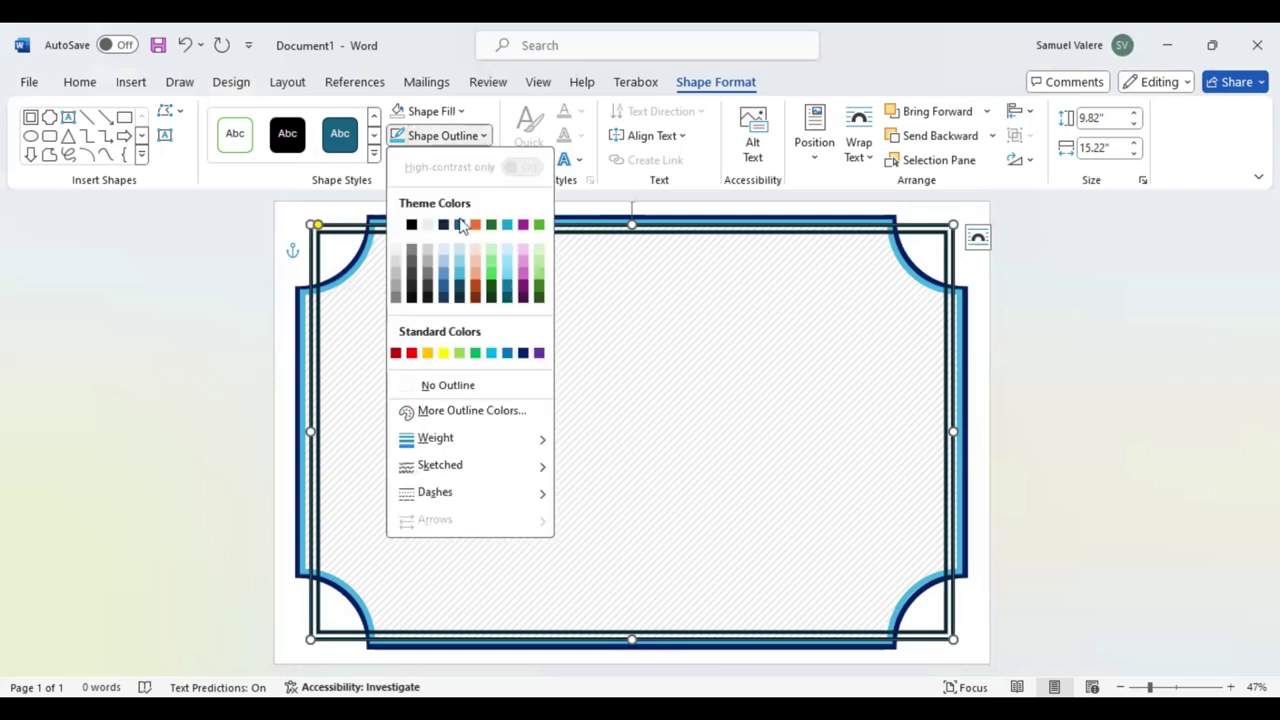
pyautogui.click(459, 278)
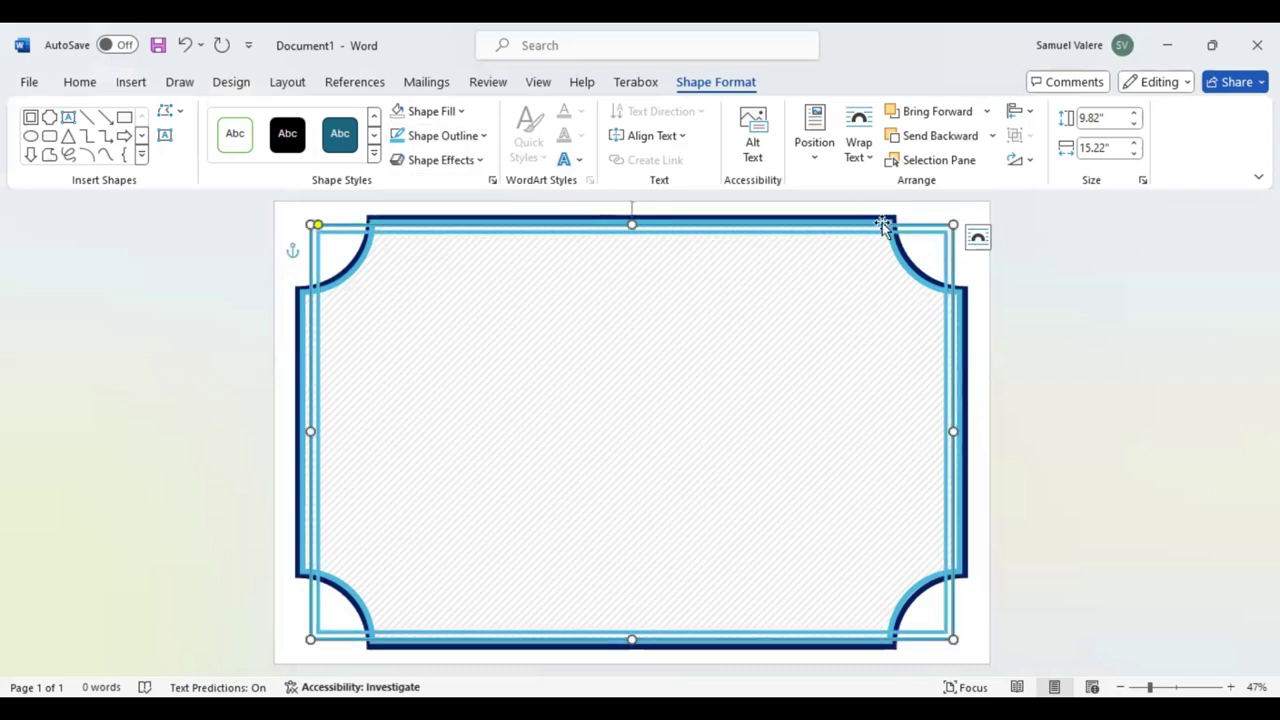
pyautogui.click(943, 143)
pyautogui.click(943, 143)
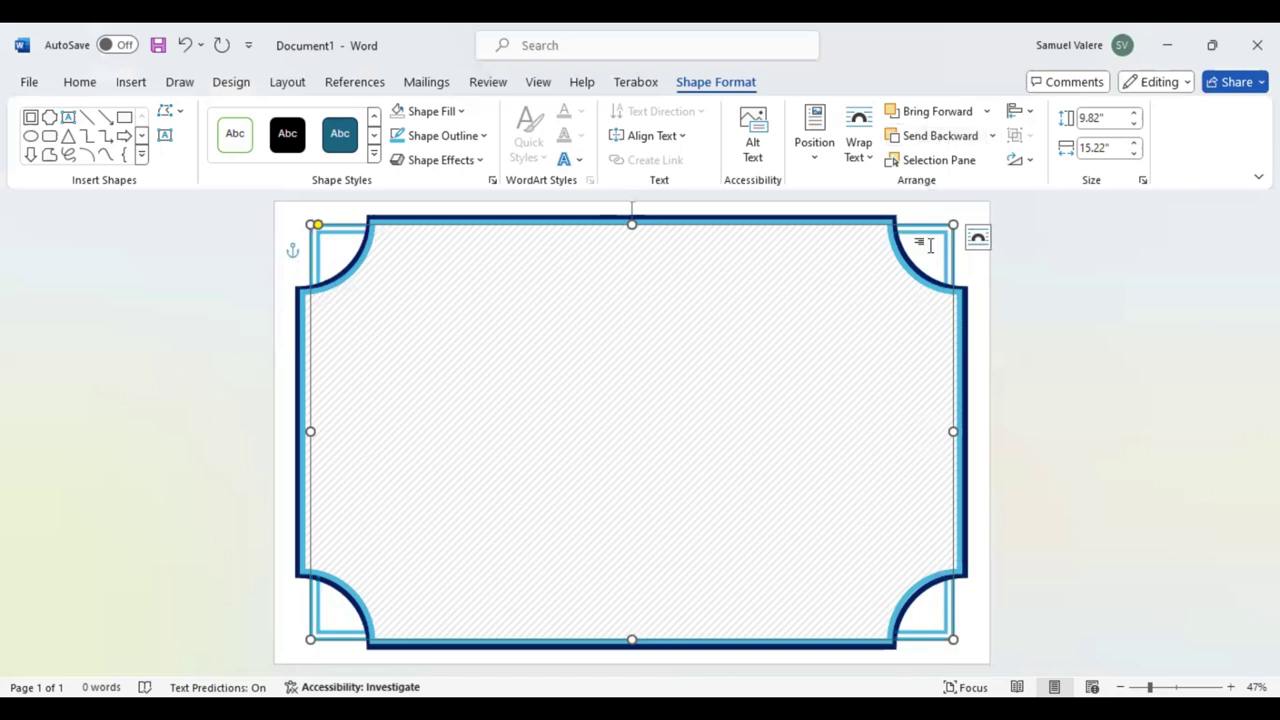
# Step: Draw a small 0.4" circle in the border's top-left corner
pyautogui.click(142, 158)
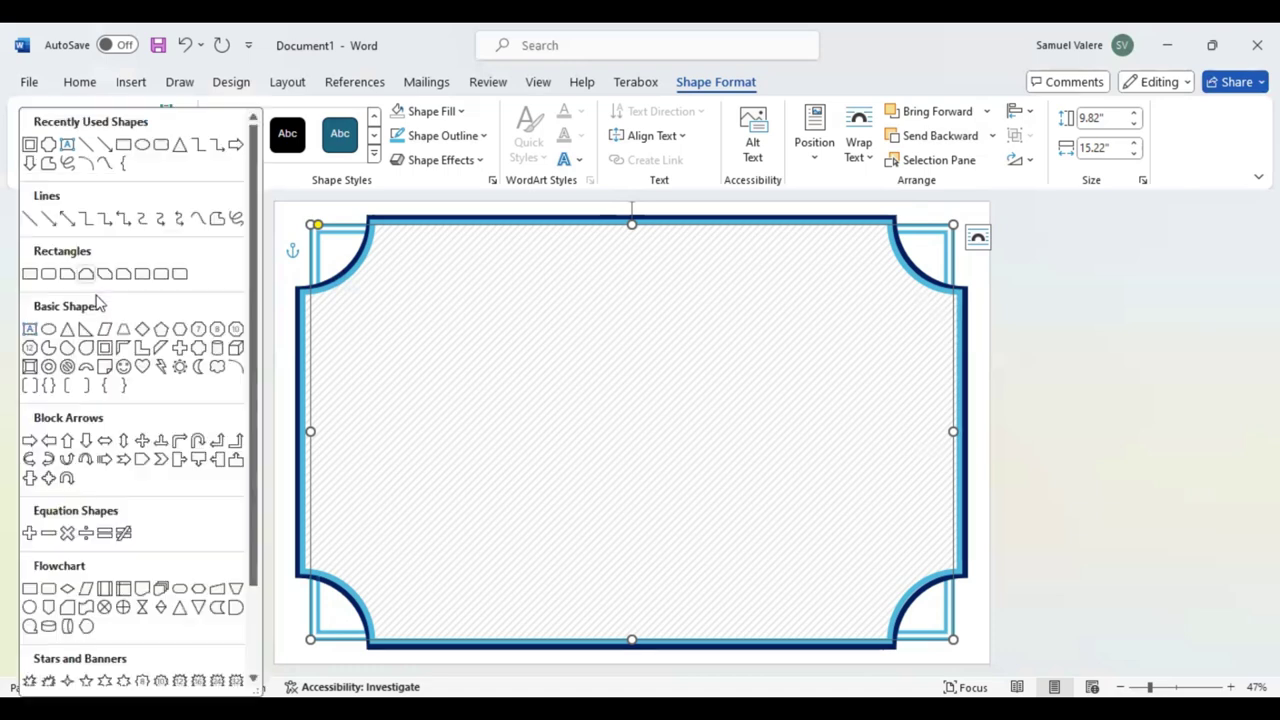
pyautogui.click(29, 607)
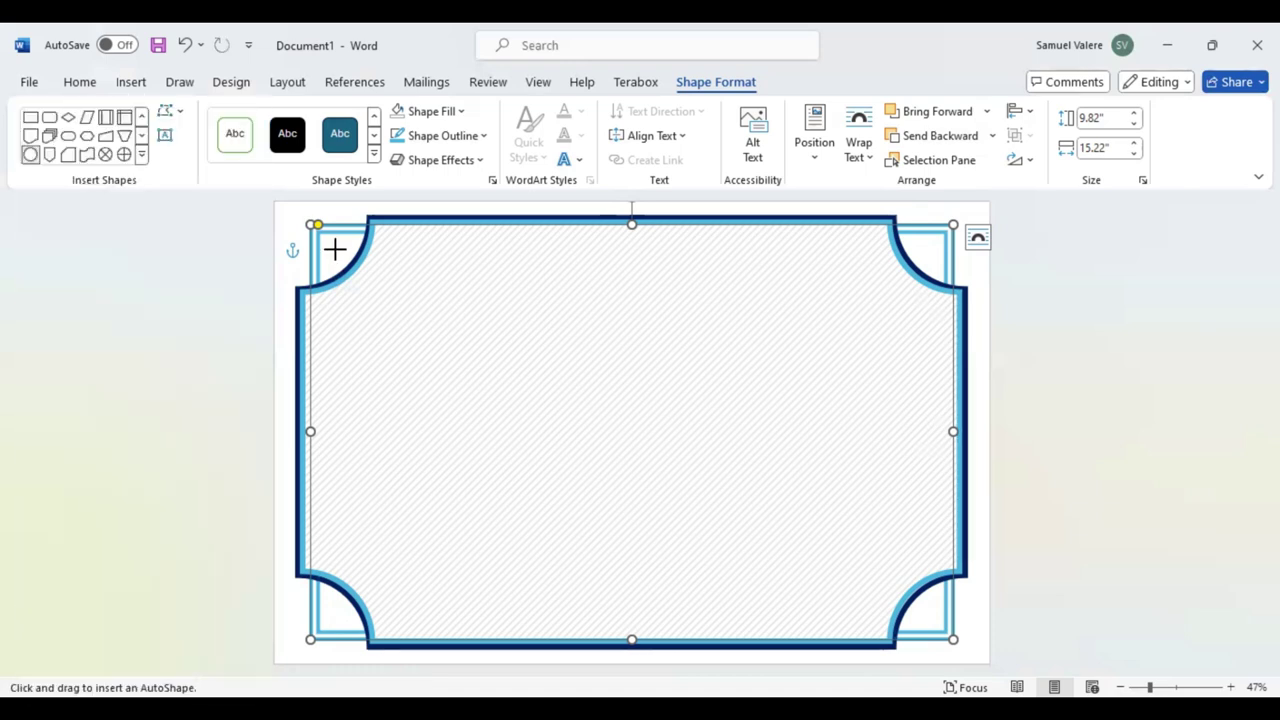
pyautogui.moveTo(334, 249)
pyautogui.mouseDown()
pyautogui.moveTo(350, 265)
pyautogui.moveTo(334, 300)
pyautogui.mouseUp()
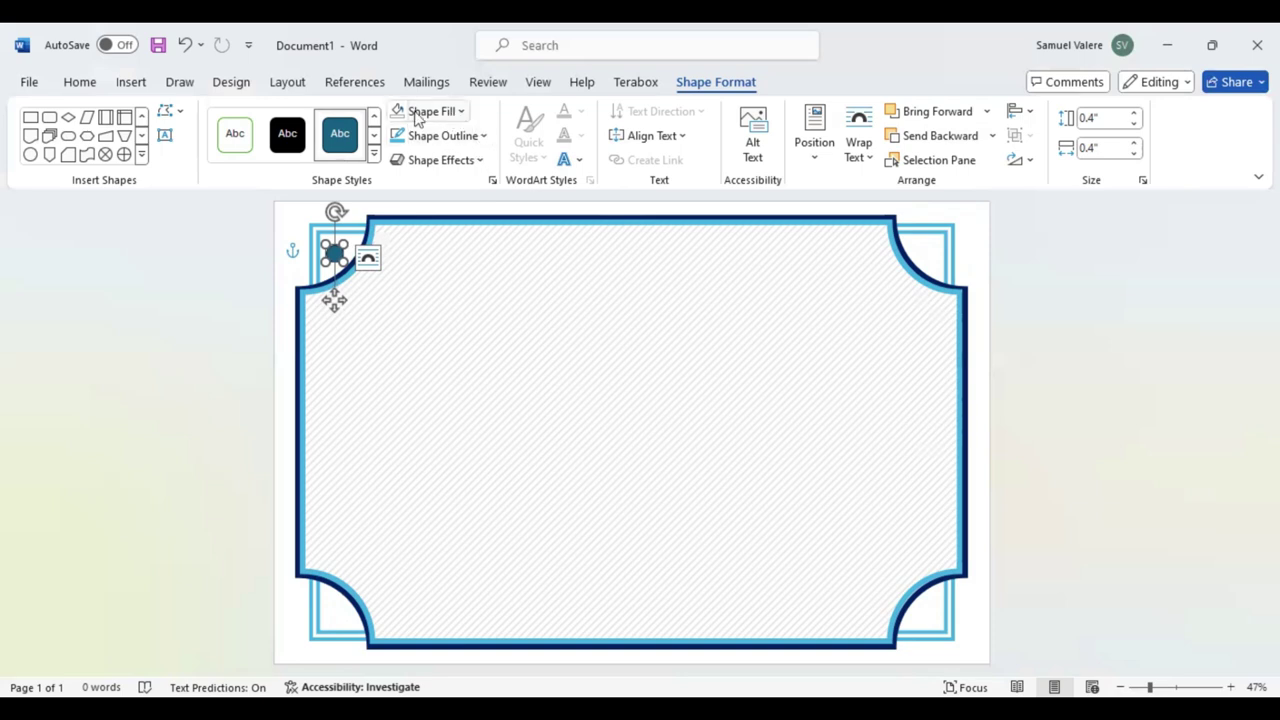
# Step: Remove the circle's outline, fill it Light Blue, and apply a raised preset bevel effect
pyautogui.click(484, 138)
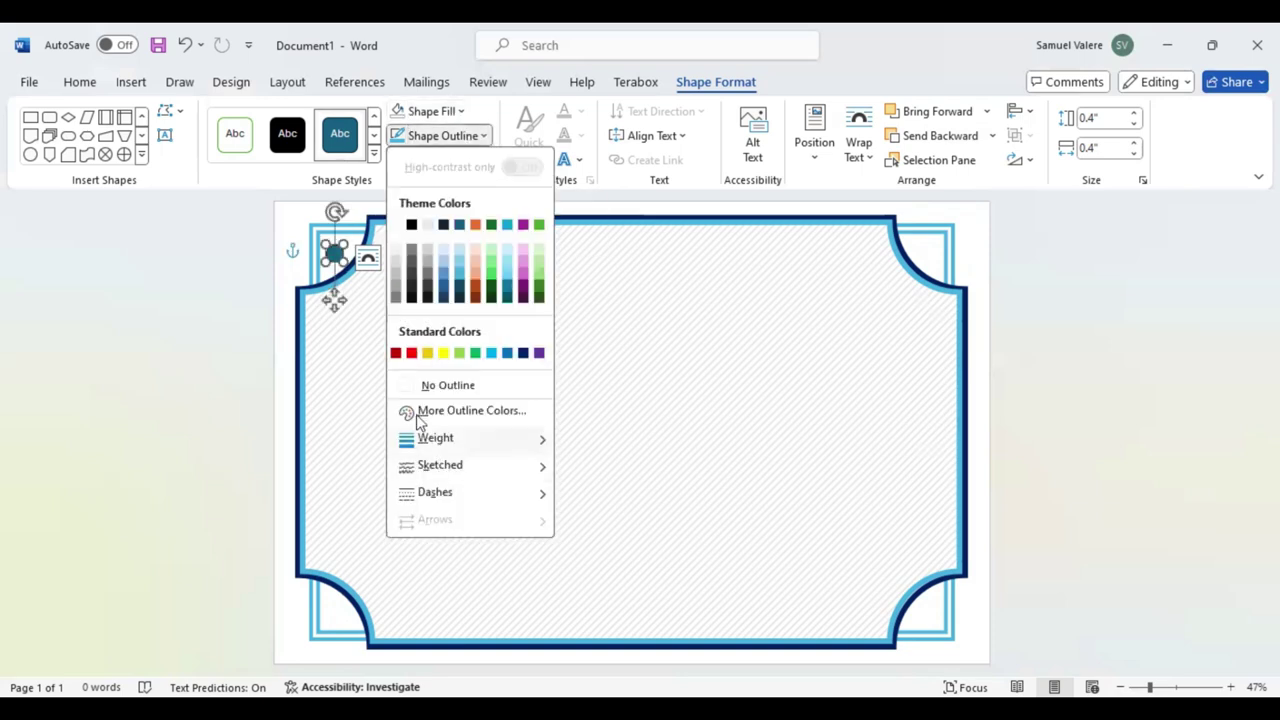
pyautogui.click(406, 385)
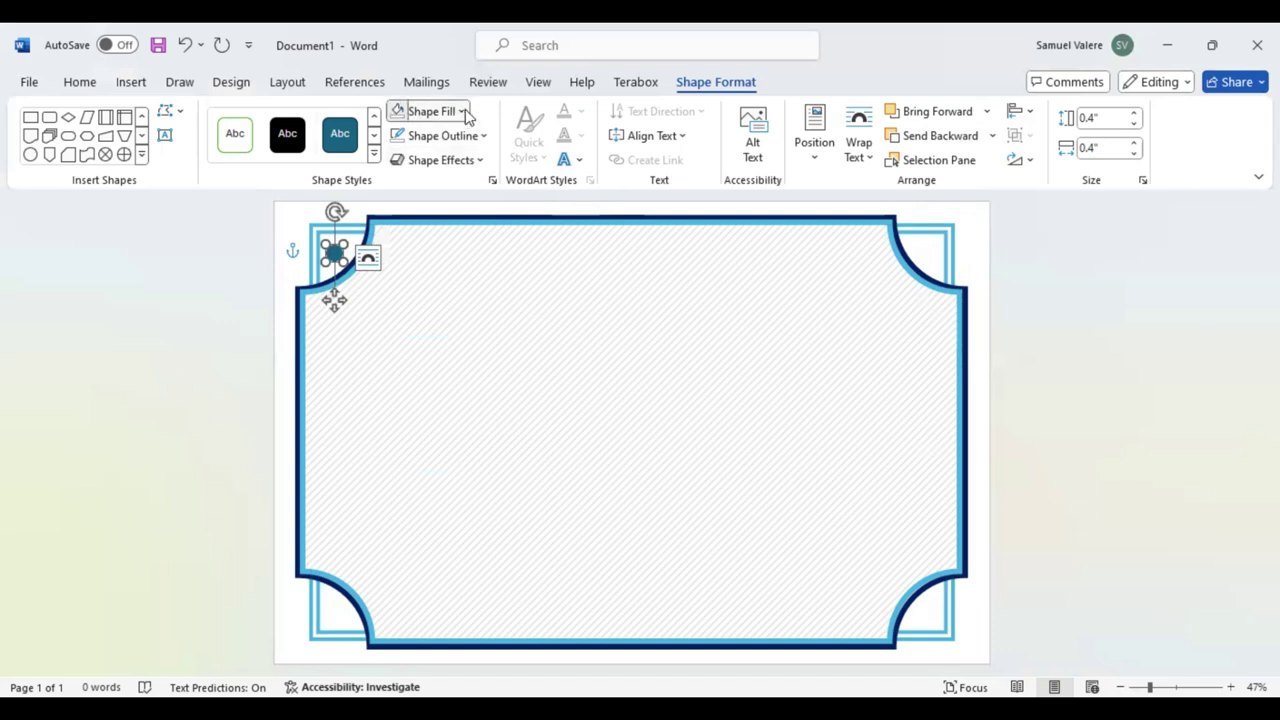
pyautogui.click(463, 112)
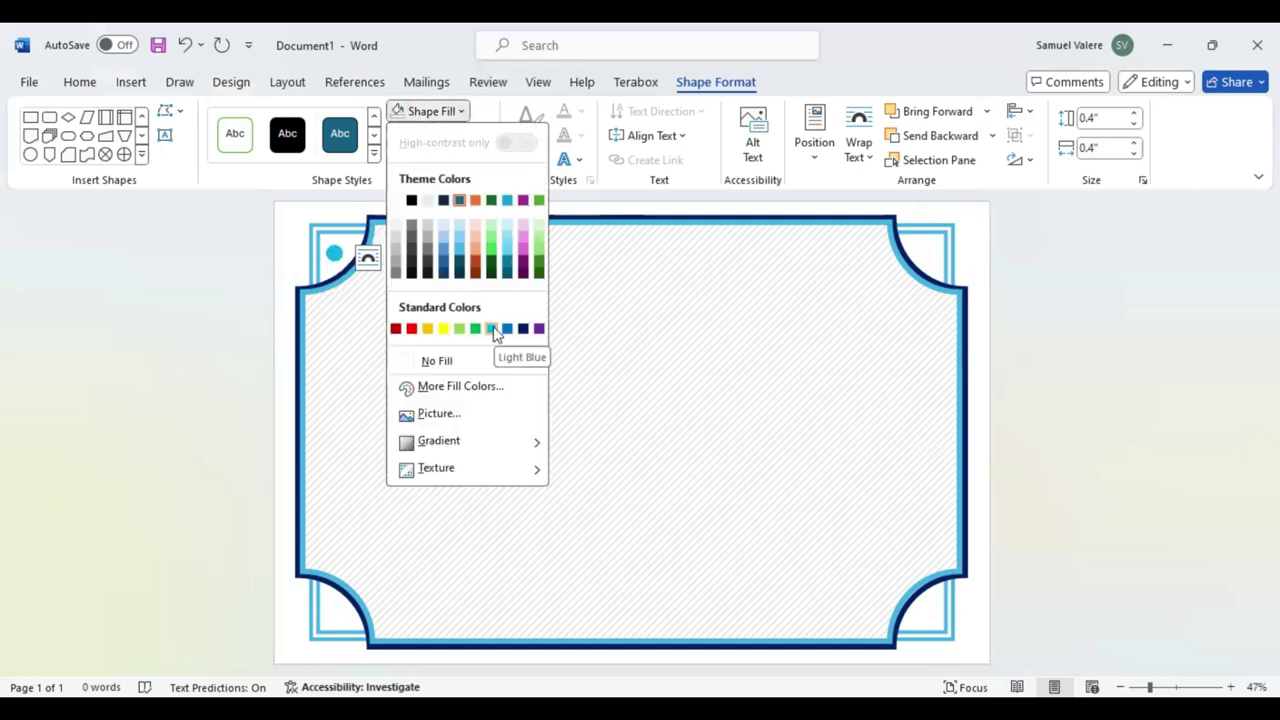
pyautogui.click(493, 329)
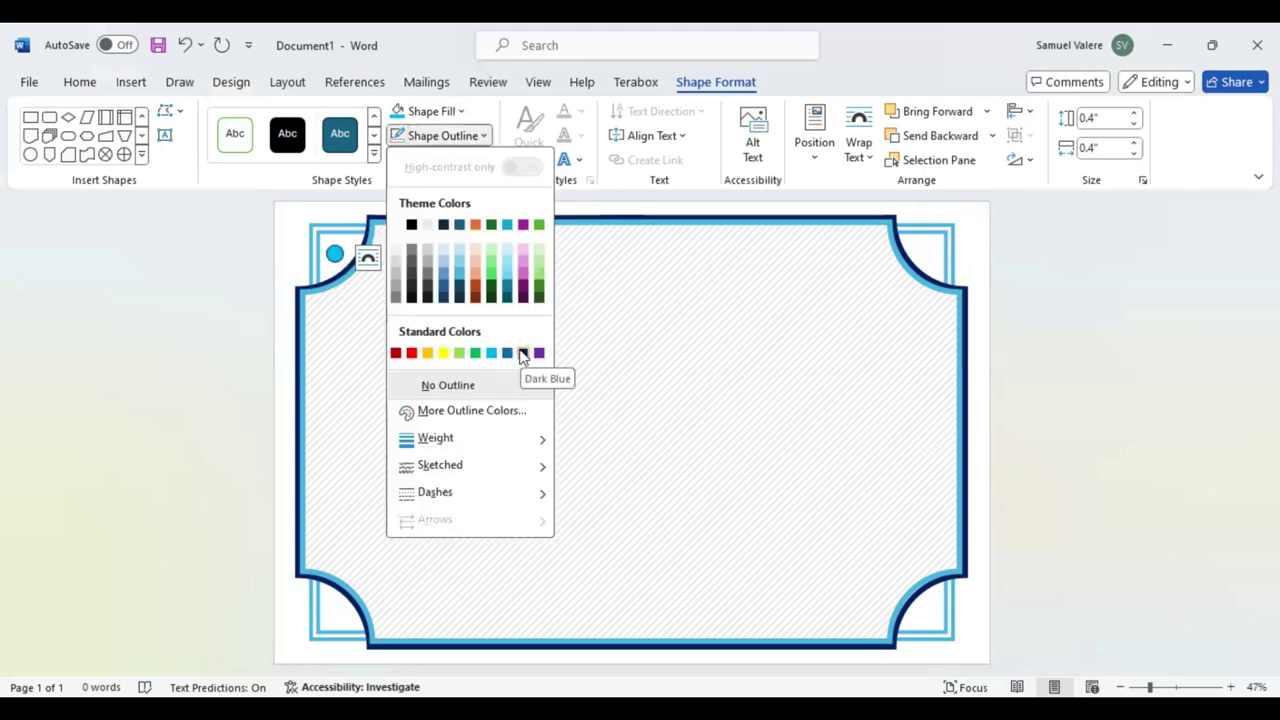
pyautogui.click(470, 137)
pyautogui.click(486, 137)
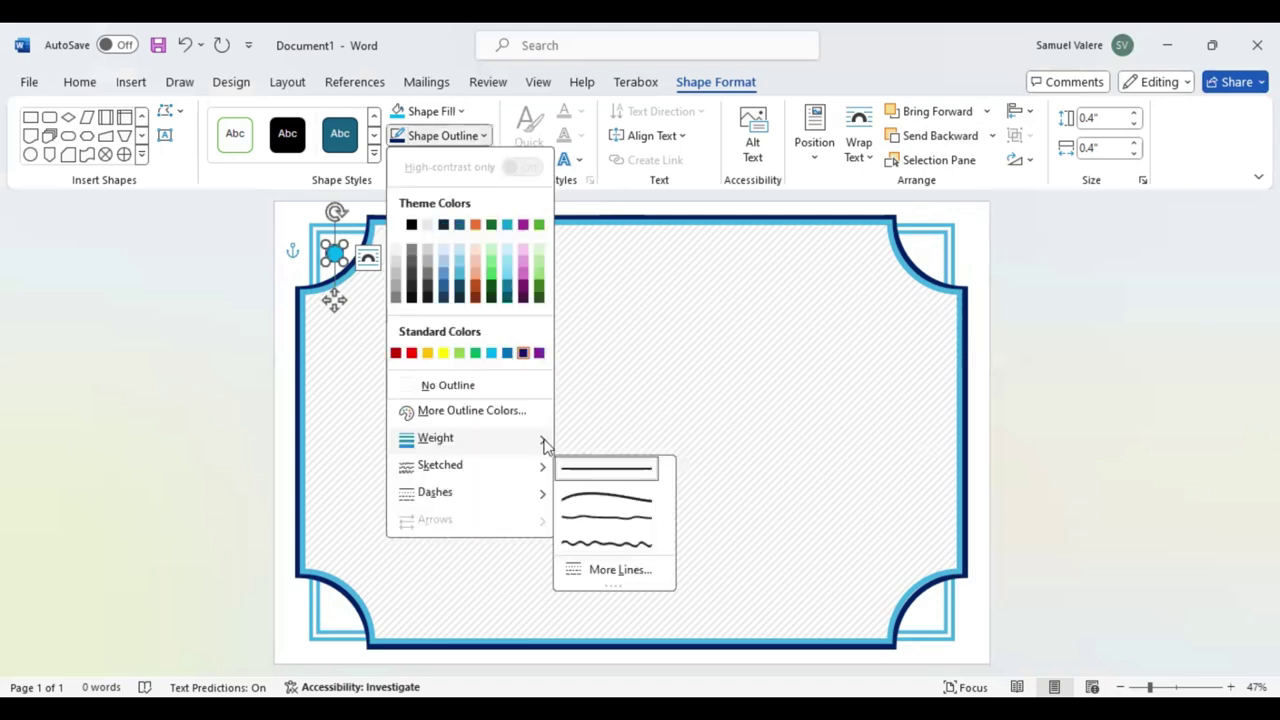
pyautogui.moveTo(436, 438)
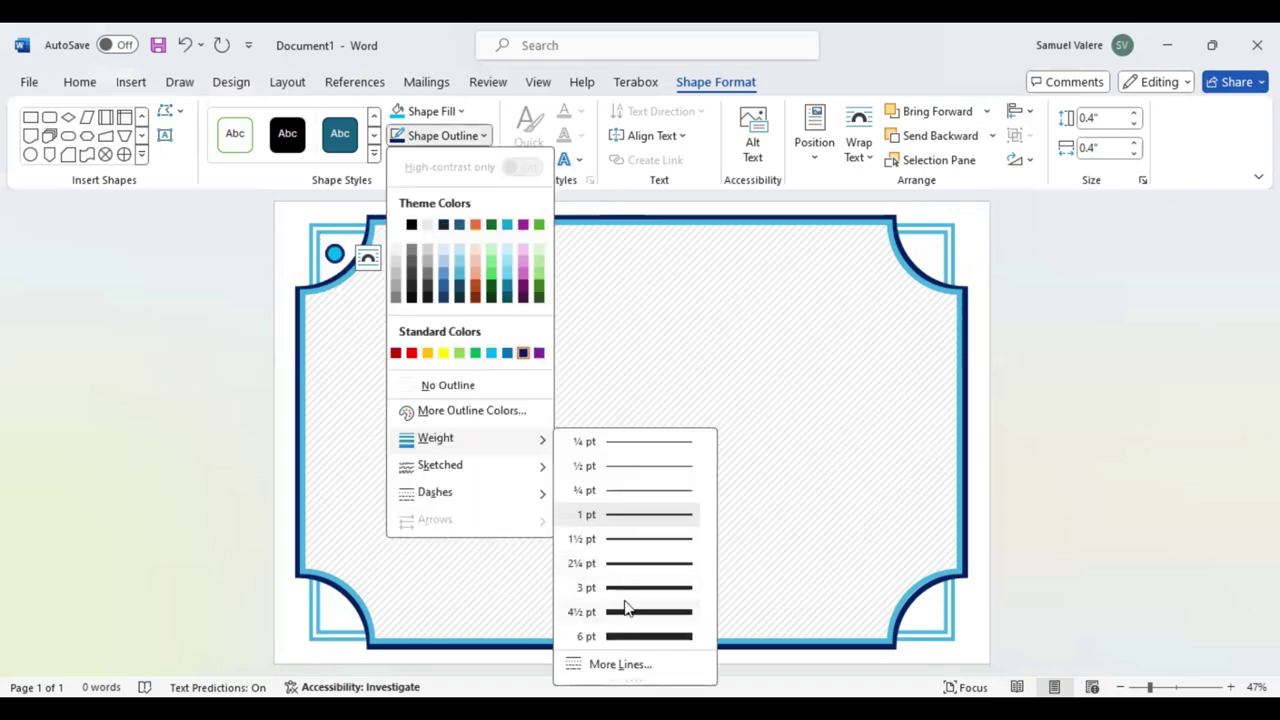
pyautogui.click(487, 137)
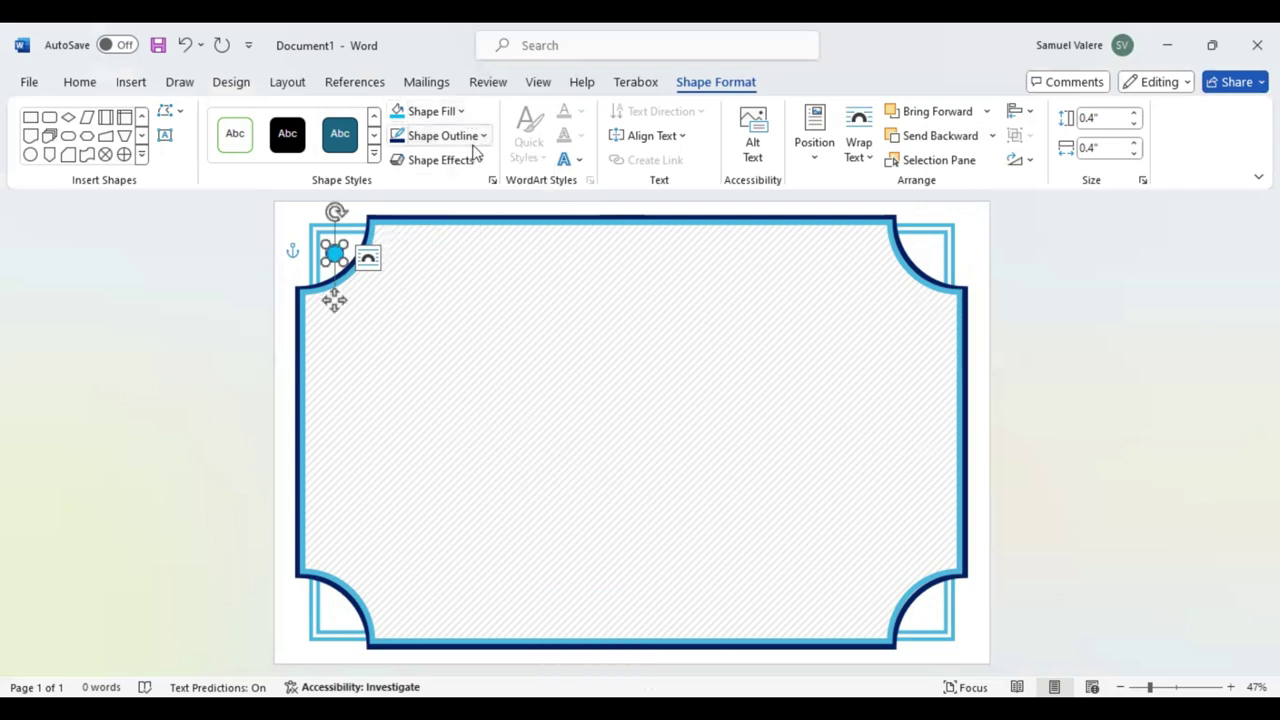
pyautogui.click(482, 160)
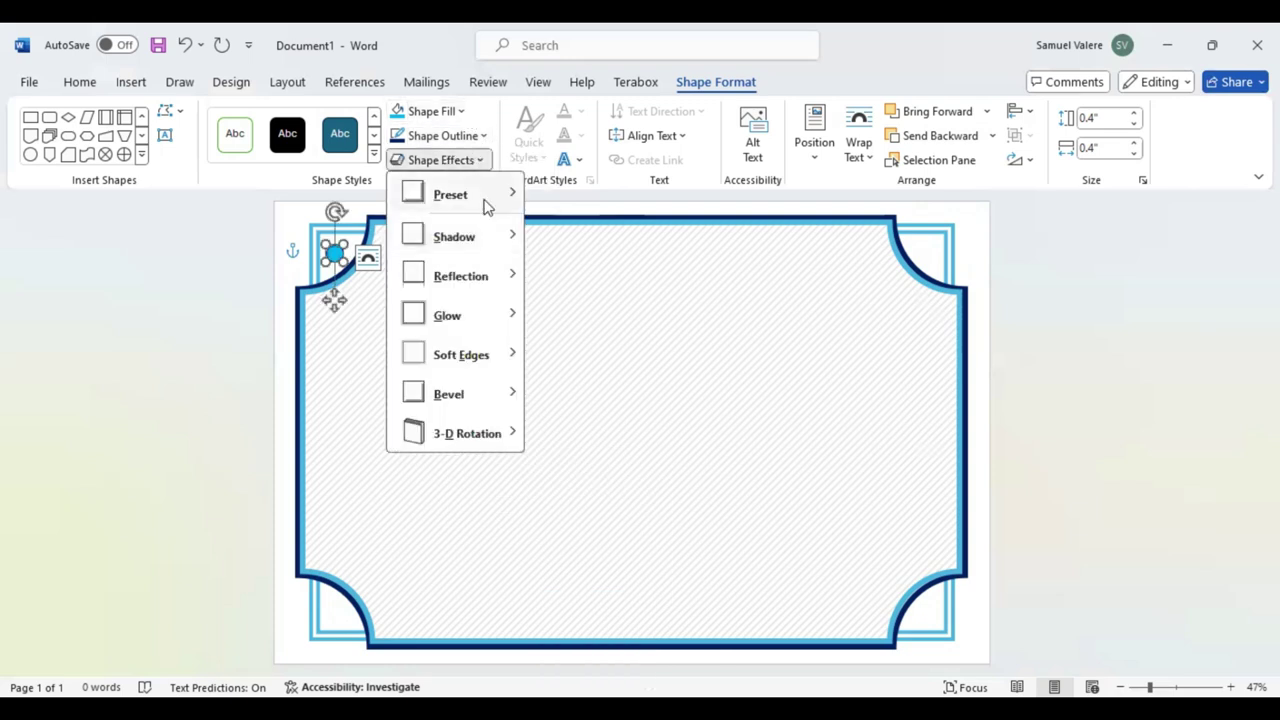
pyautogui.moveTo(450, 195)
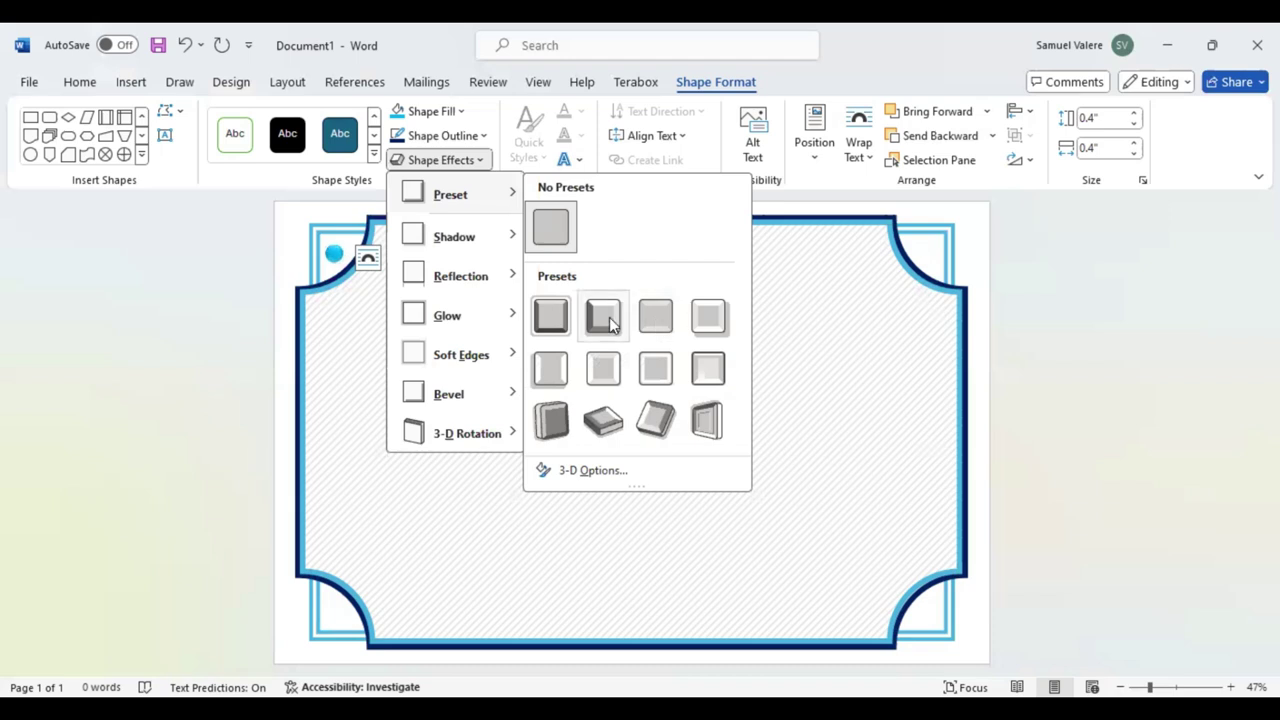
pyautogui.click(579, 326)
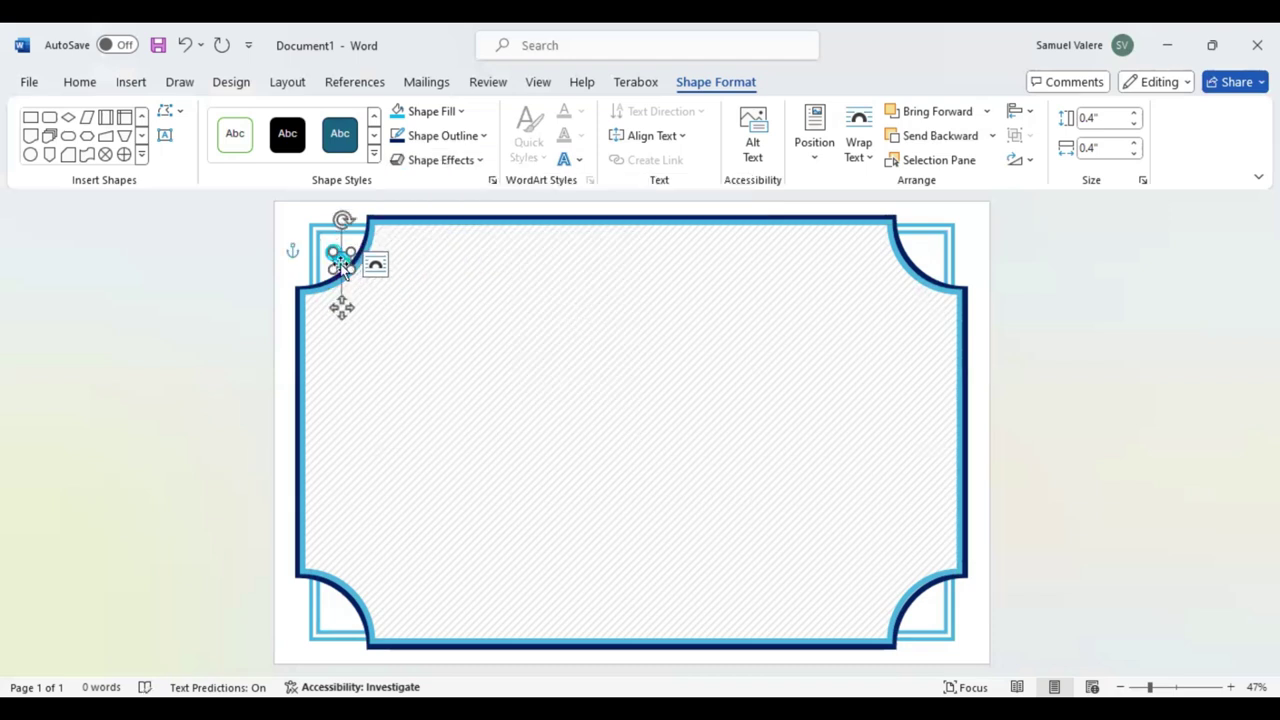
# Step: Copy the blue circle into the bottom-left, bottom-right and top-right corners of the frame
pyautogui.moveTo(334, 300)
pyautogui.mouseDown()
pyautogui.moveTo(318, 545)
pyautogui.moveTo(357, 655)
pyautogui.moveTo(335, 612)
pyautogui.moveTo(879, 627)
pyautogui.mouseUp()
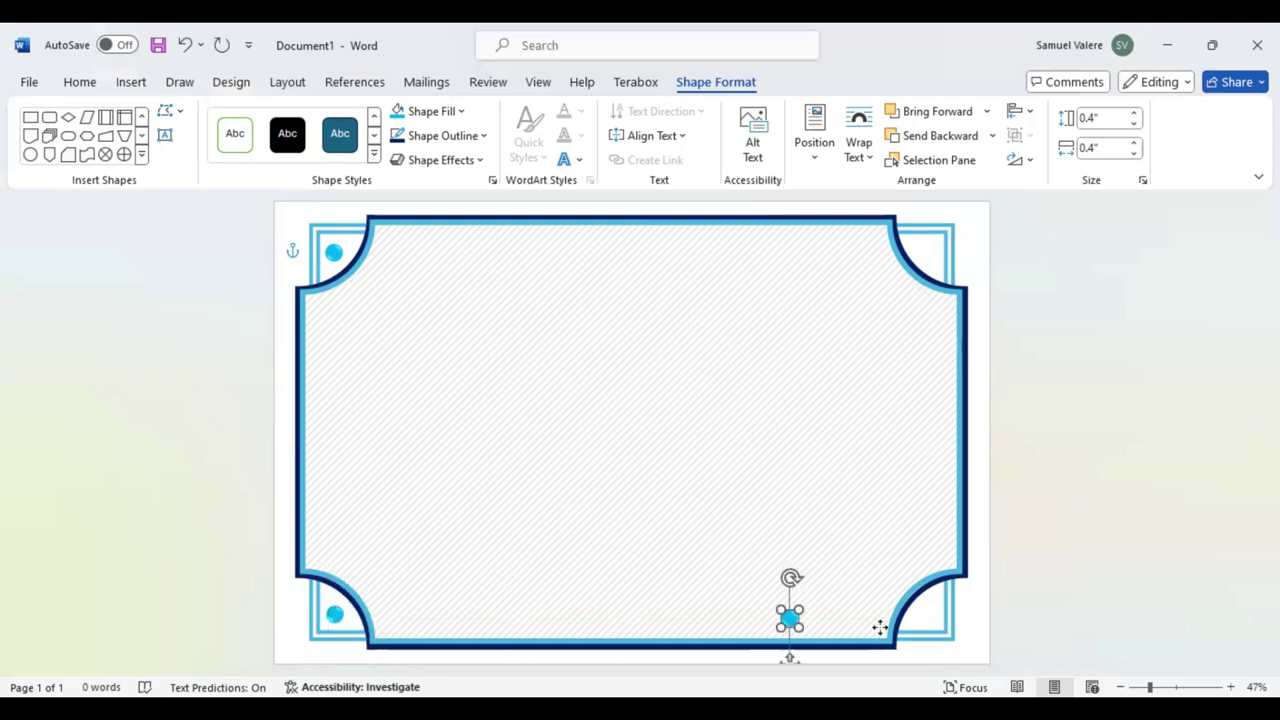
pyautogui.moveTo(790, 620); pyautogui.dragTo(924, 613)
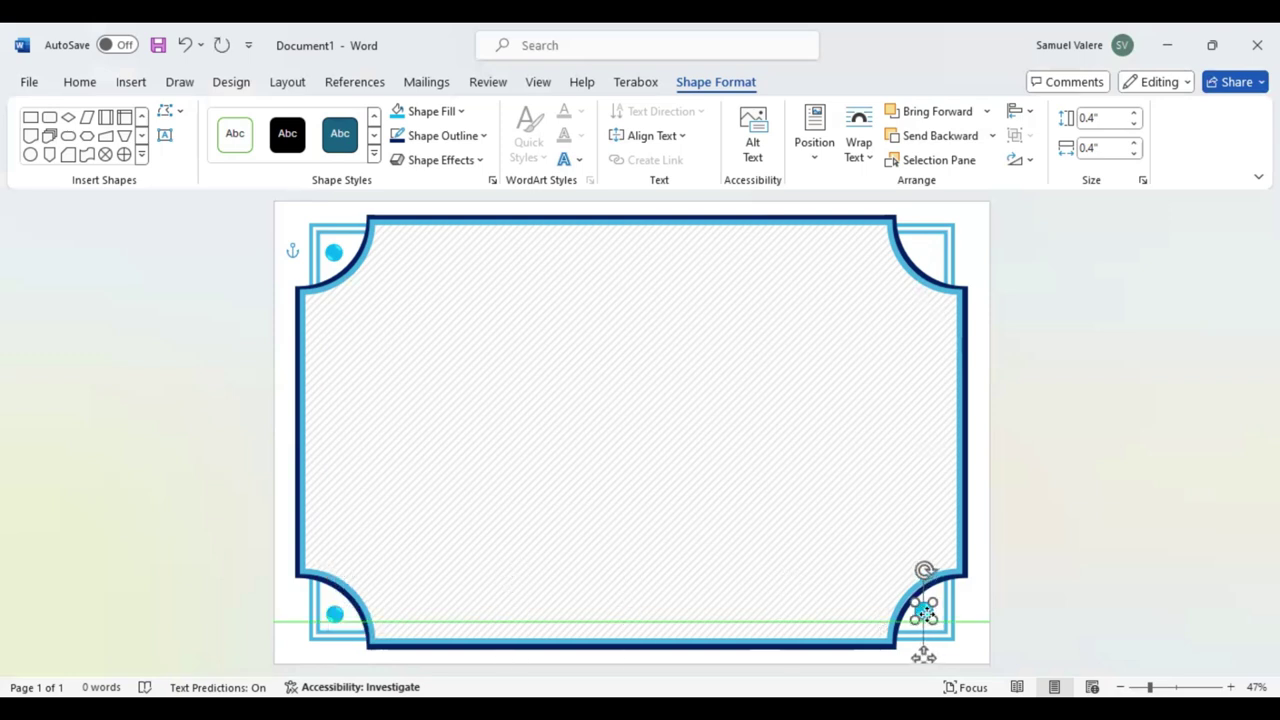
pyautogui.moveTo(924, 612)
pyautogui.mouseDown()
pyautogui.moveTo(975, 348)
pyautogui.moveTo(928, 301)
pyautogui.mouseUp()
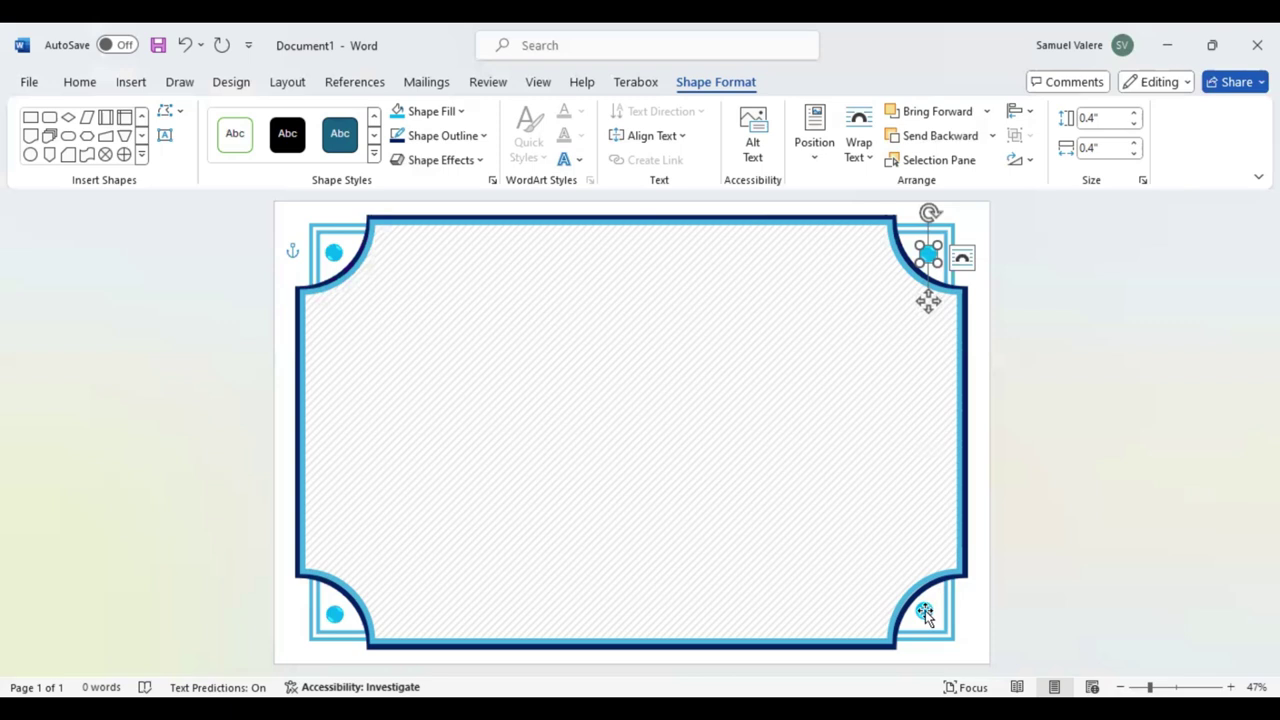
pyautogui.moveTo(925, 610); pyautogui.dragTo(928, 612)
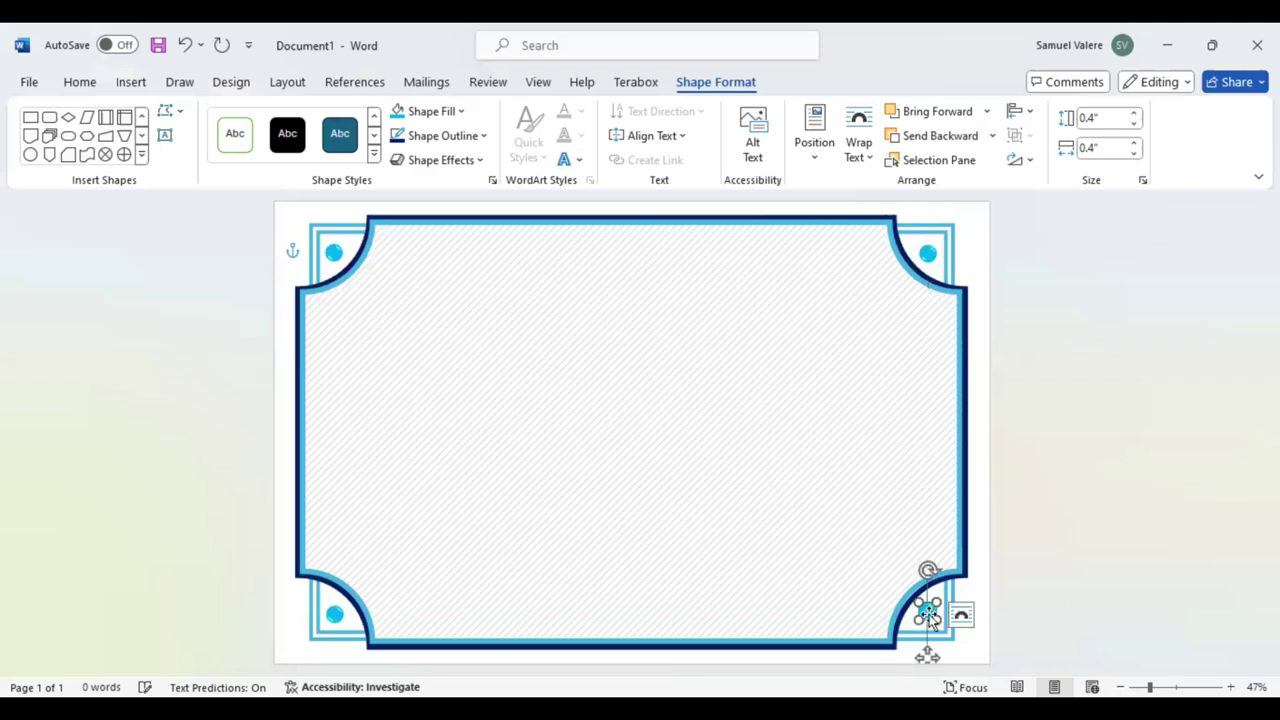
pyautogui.click(1038, 430)
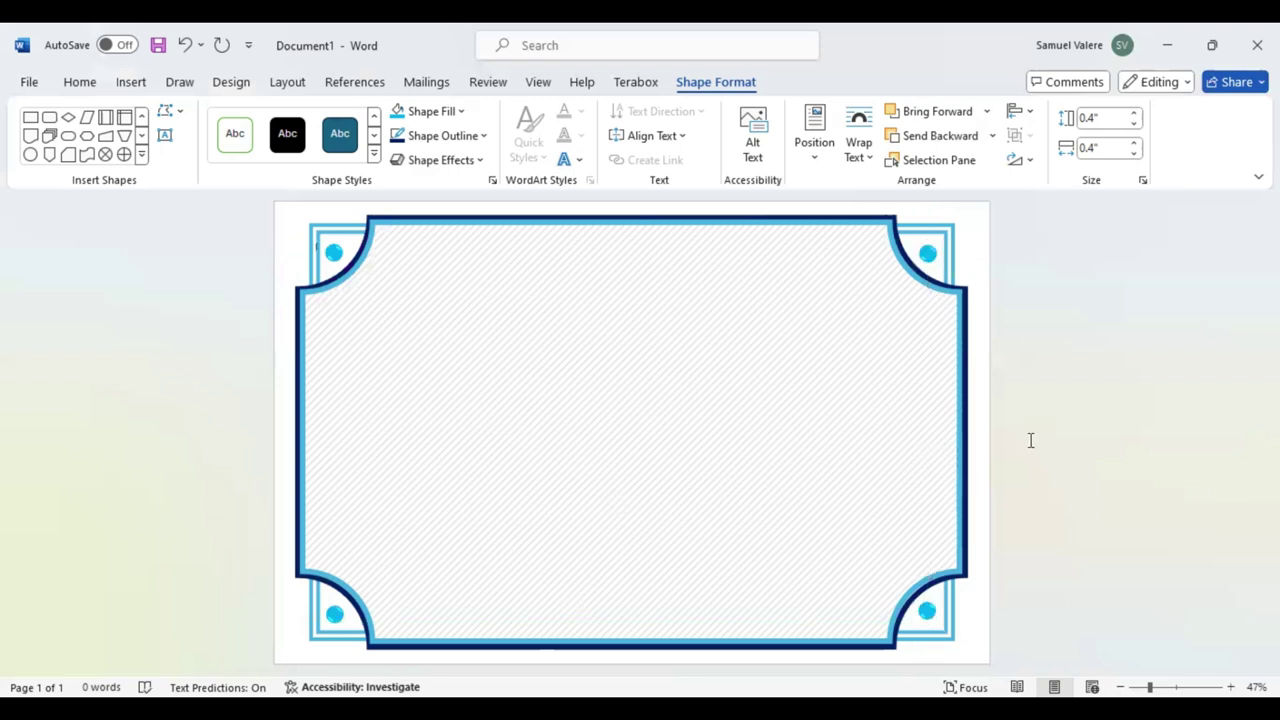
# Step: Draw a wide text box near the top of the certificate and type 'Certificate' in it
pyautogui.click(139, 91)
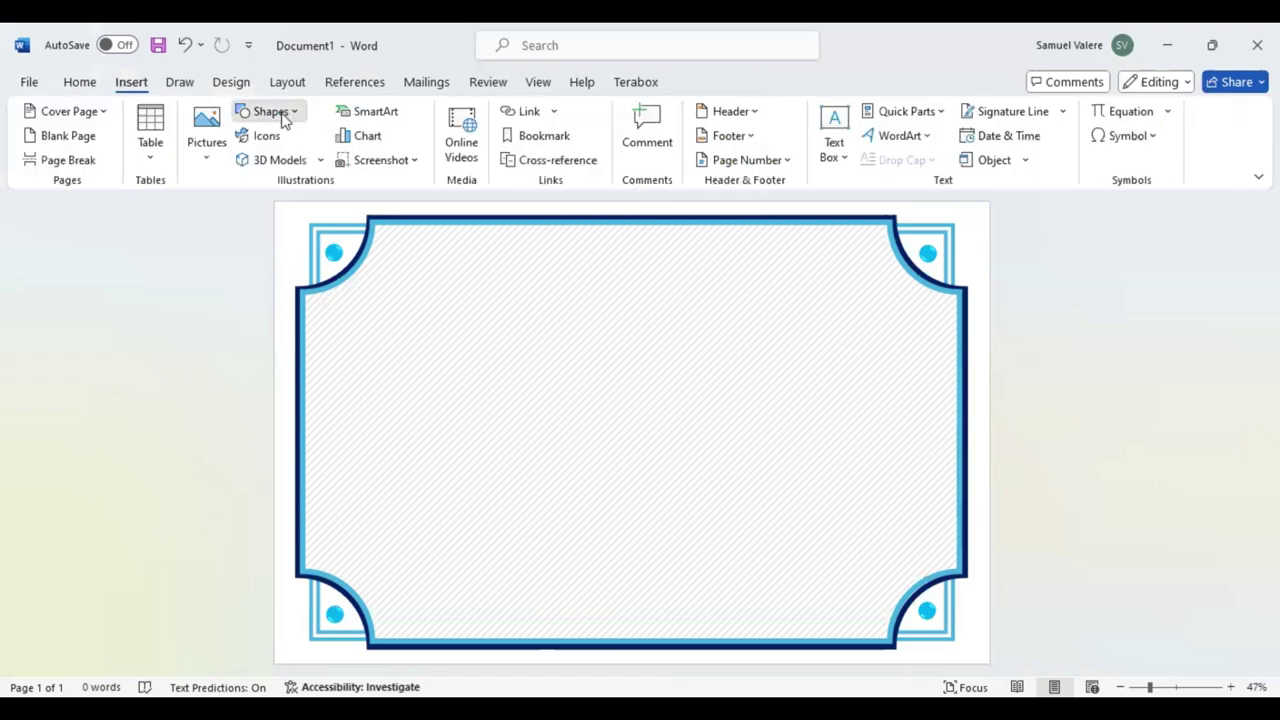
pyautogui.click(270, 111)
pyautogui.click(243, 289)
pyautogui.moveTo(465, 253); pyautogui.dragTo(795, 316)
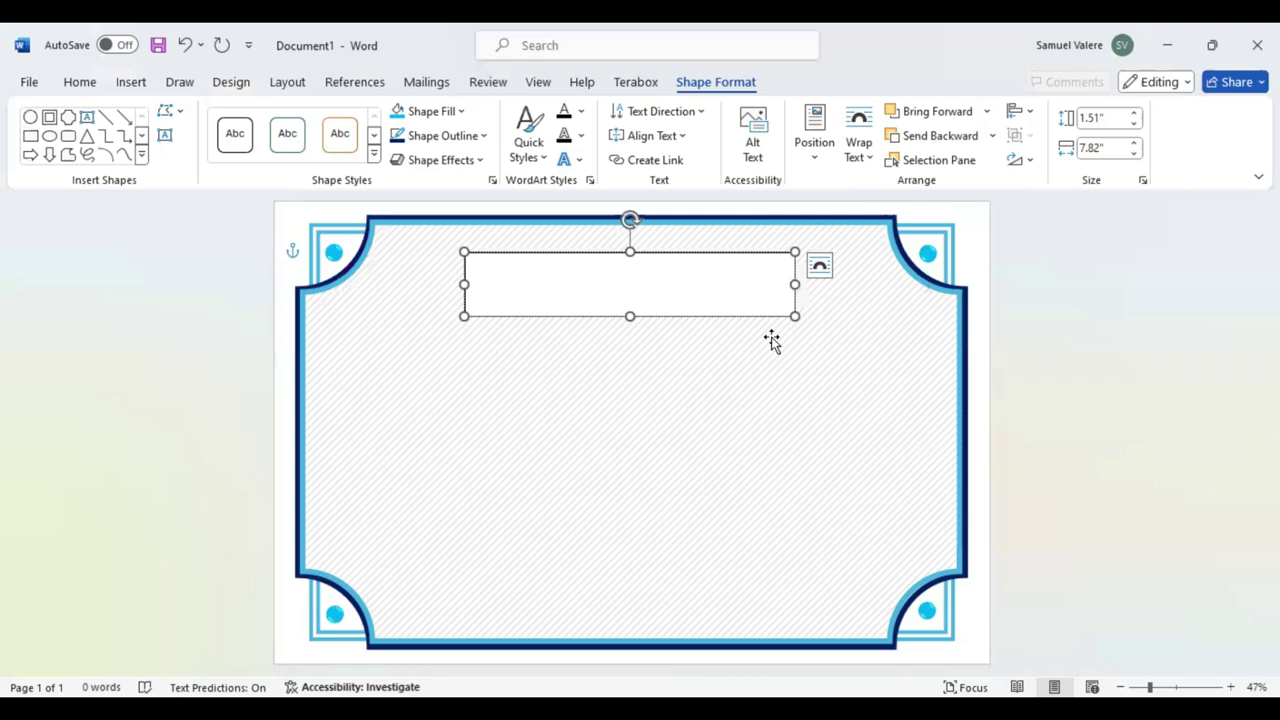
pyautogui.write('Dertificate')
pyautogui.doubleClick(488, 258)
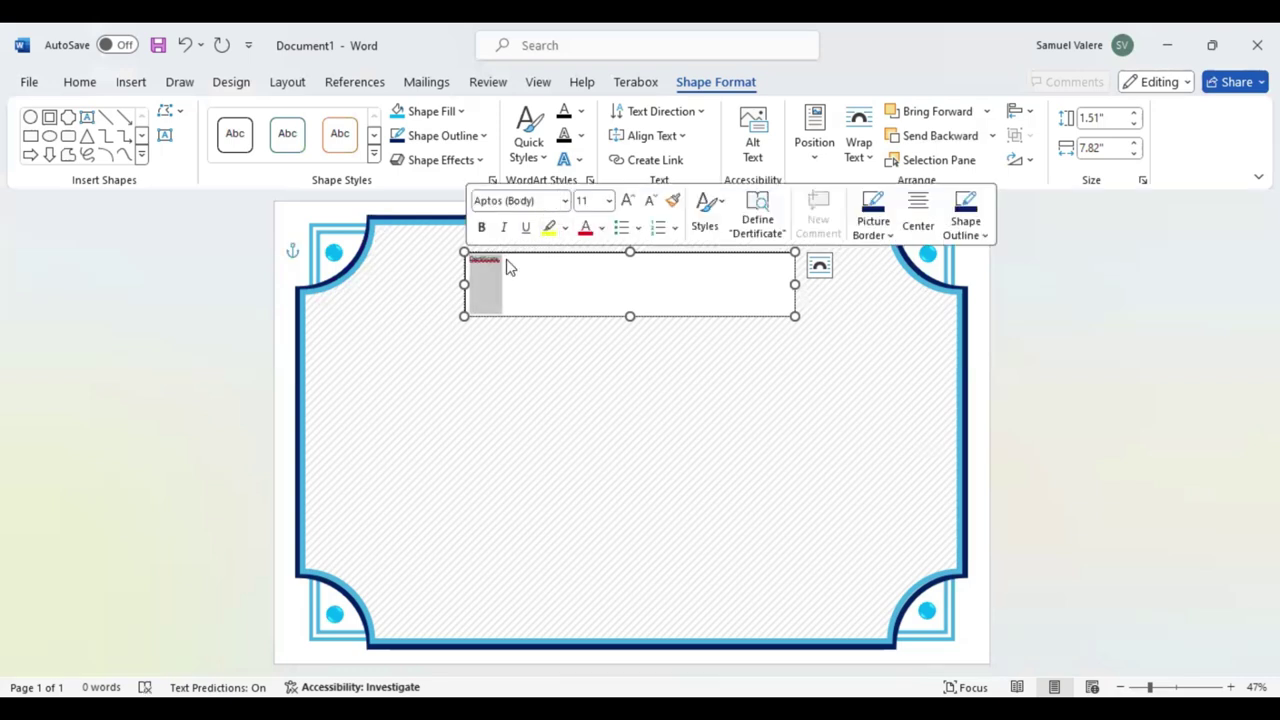
pyautogui.write('C')
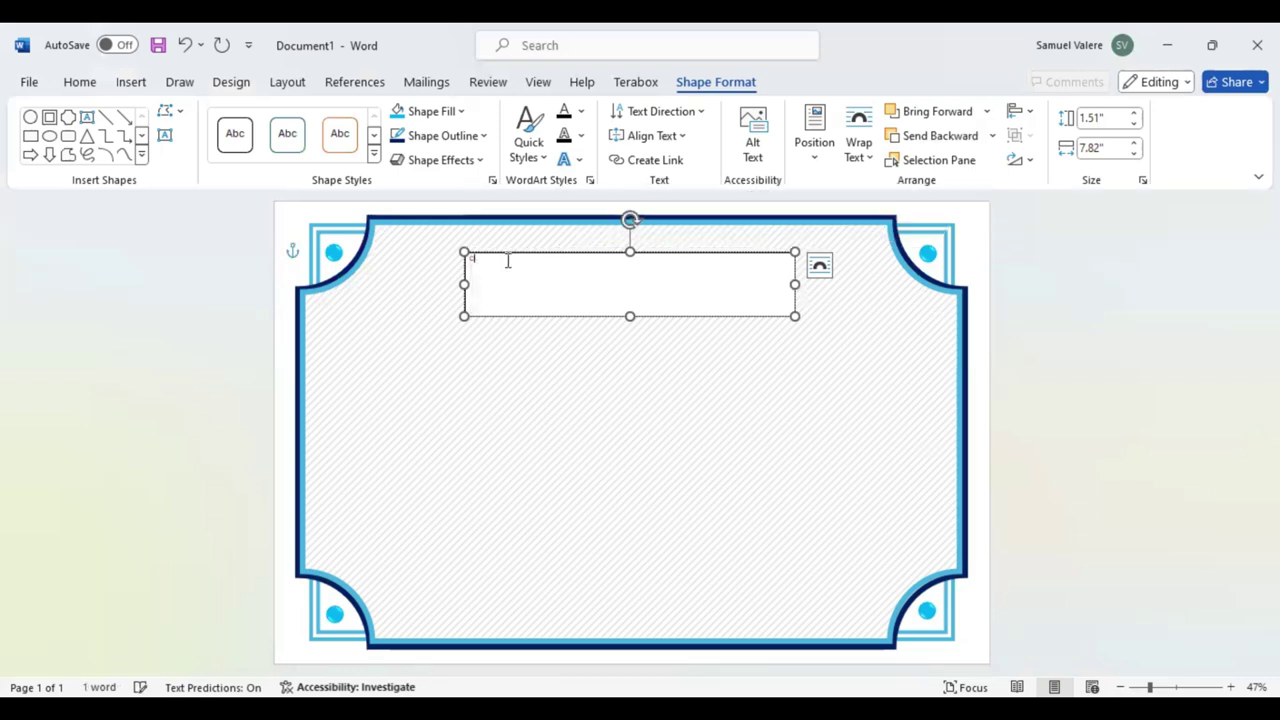
pyautogui.write('ertificate')
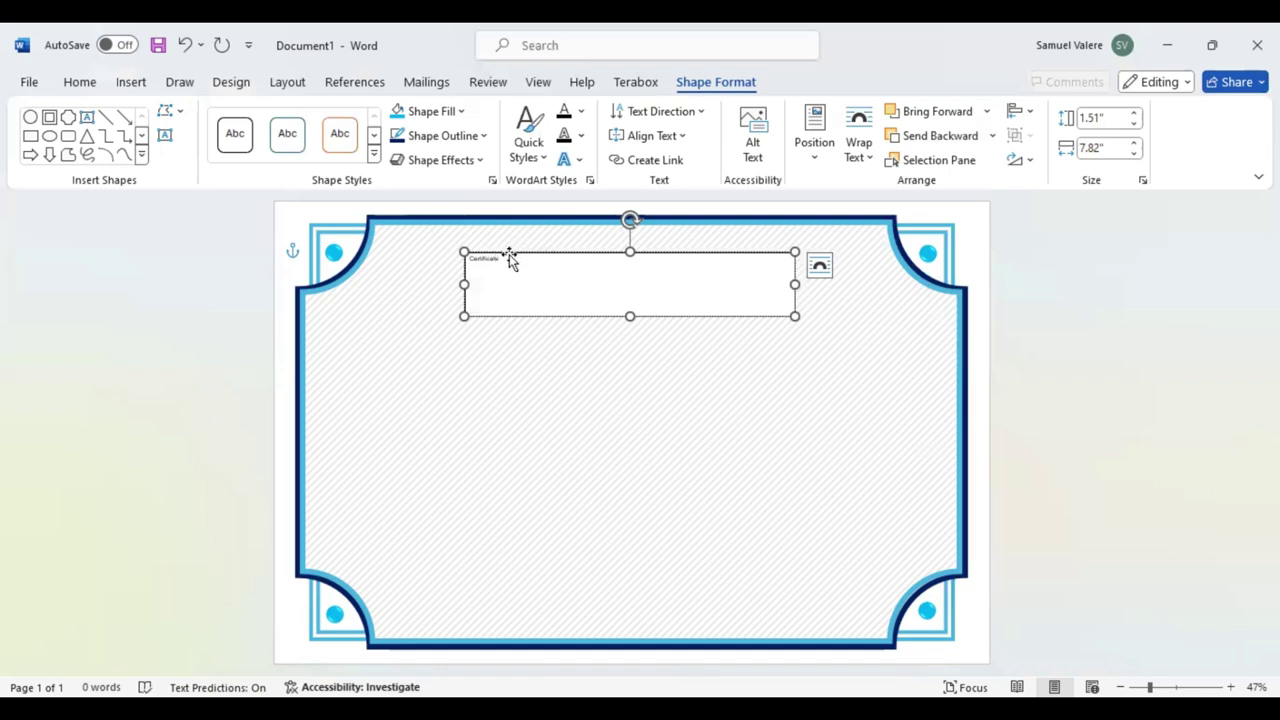
pyautogui.moveTo(507, 258); pyautogui.dragTo(461, 258)
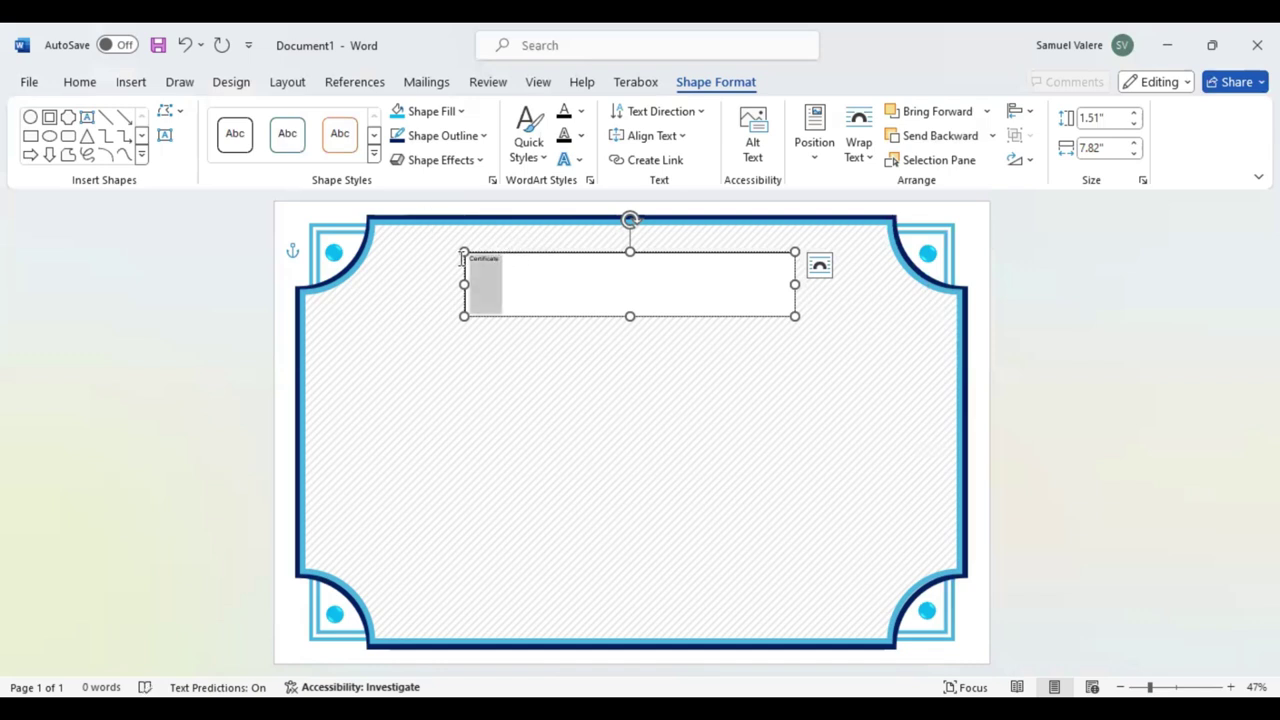
# Step: Remove the text box's outline and background fill
pyautogui.click(483, 135)
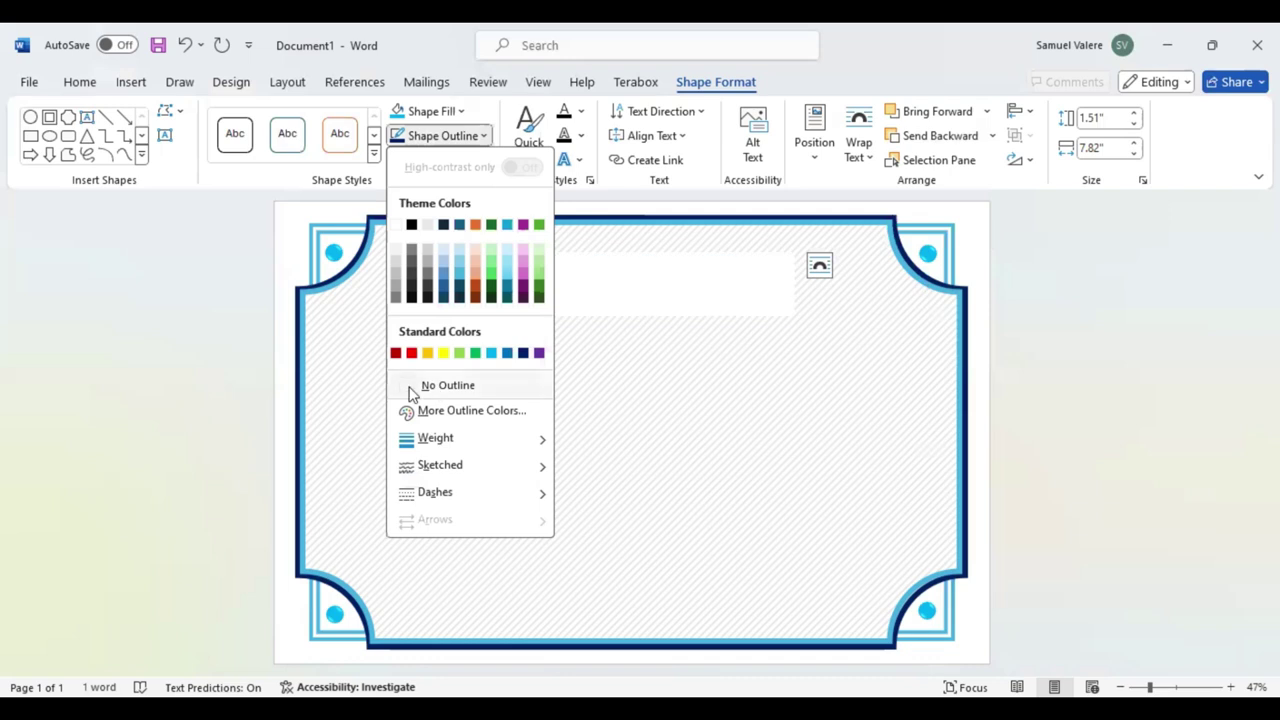
pyautogui.click(463, 116)
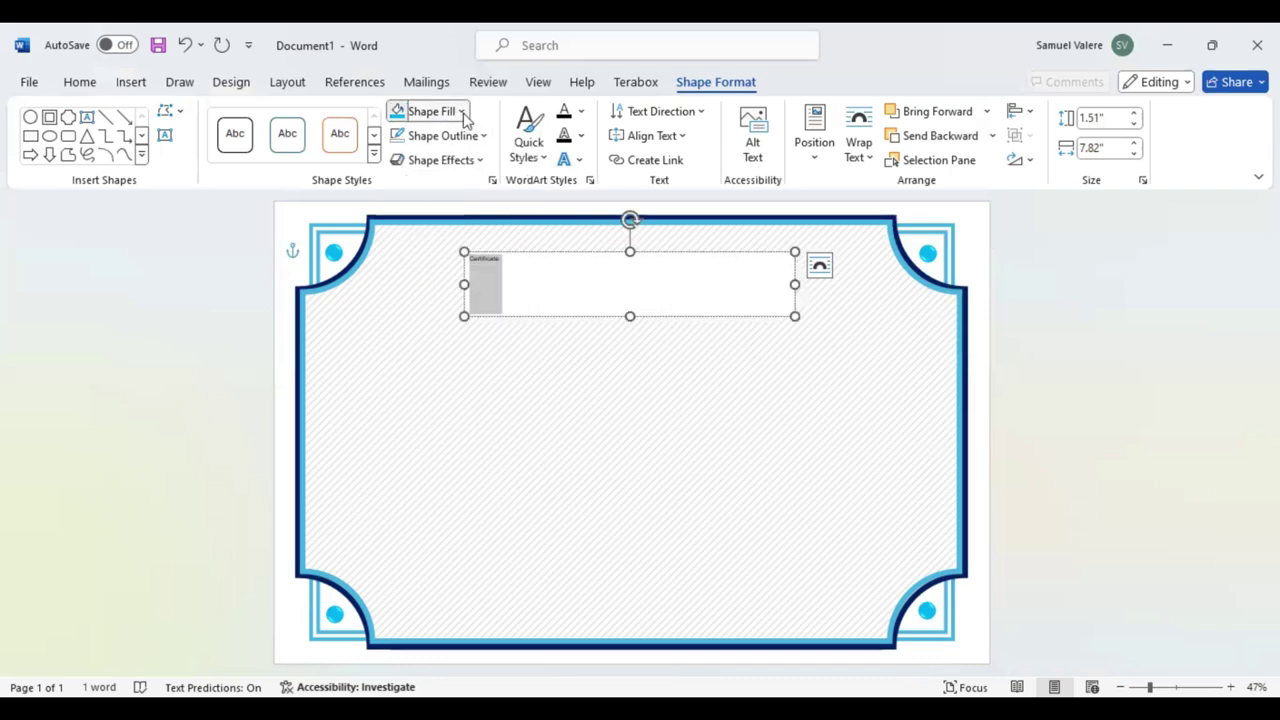
pyautogui.click(461, 111)
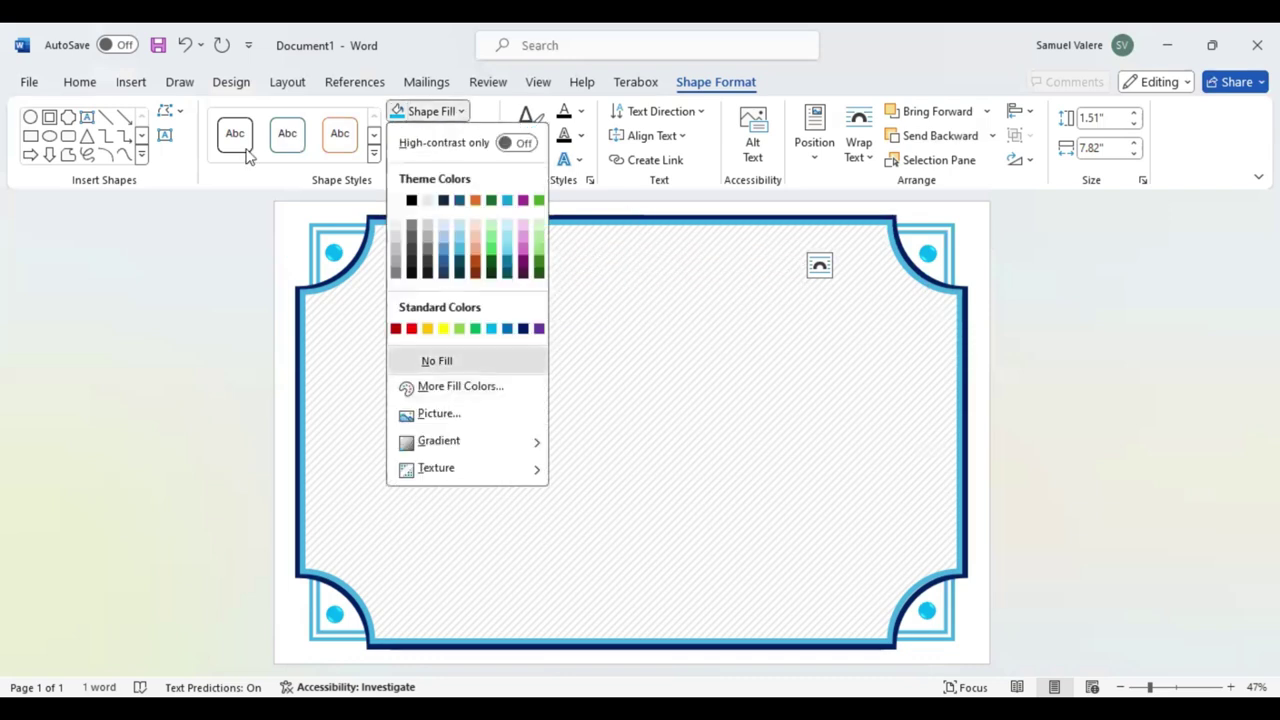
pyautogui.click(84, 84)
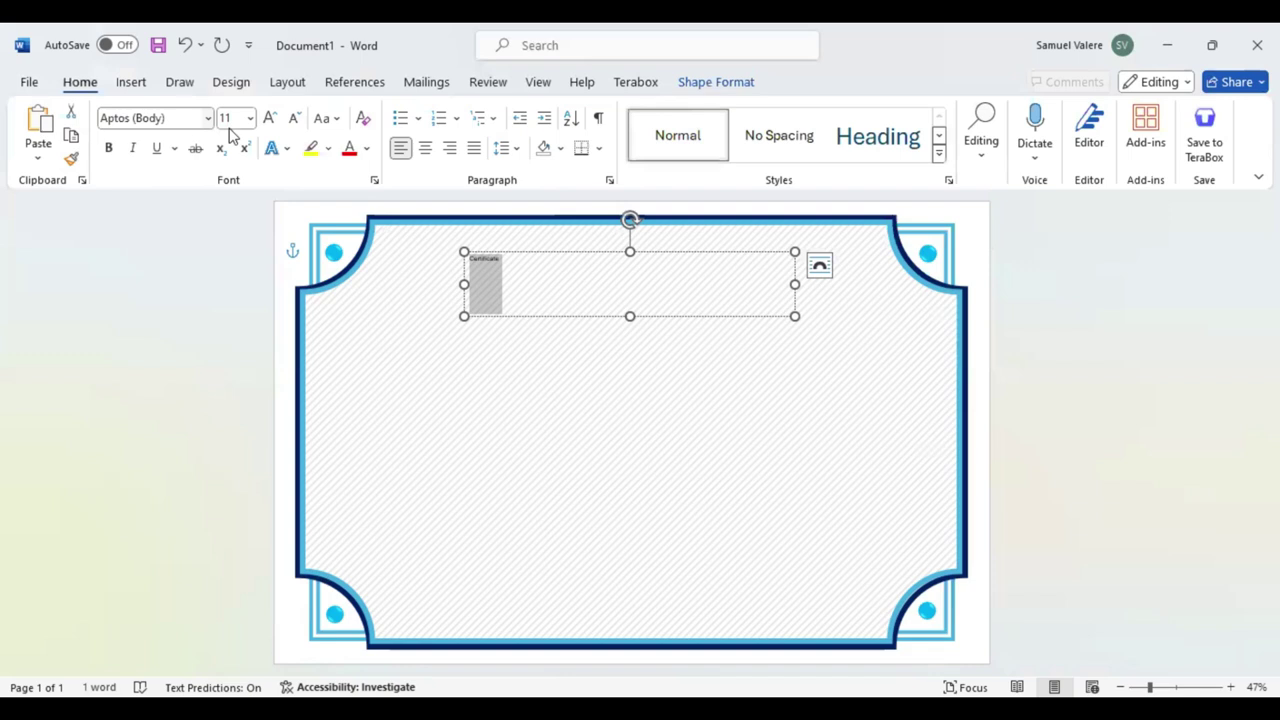
# Step: Format 'Certificate' in Edwardian Script ITC, centred, at size 120
pyautogui.click(180, 118)
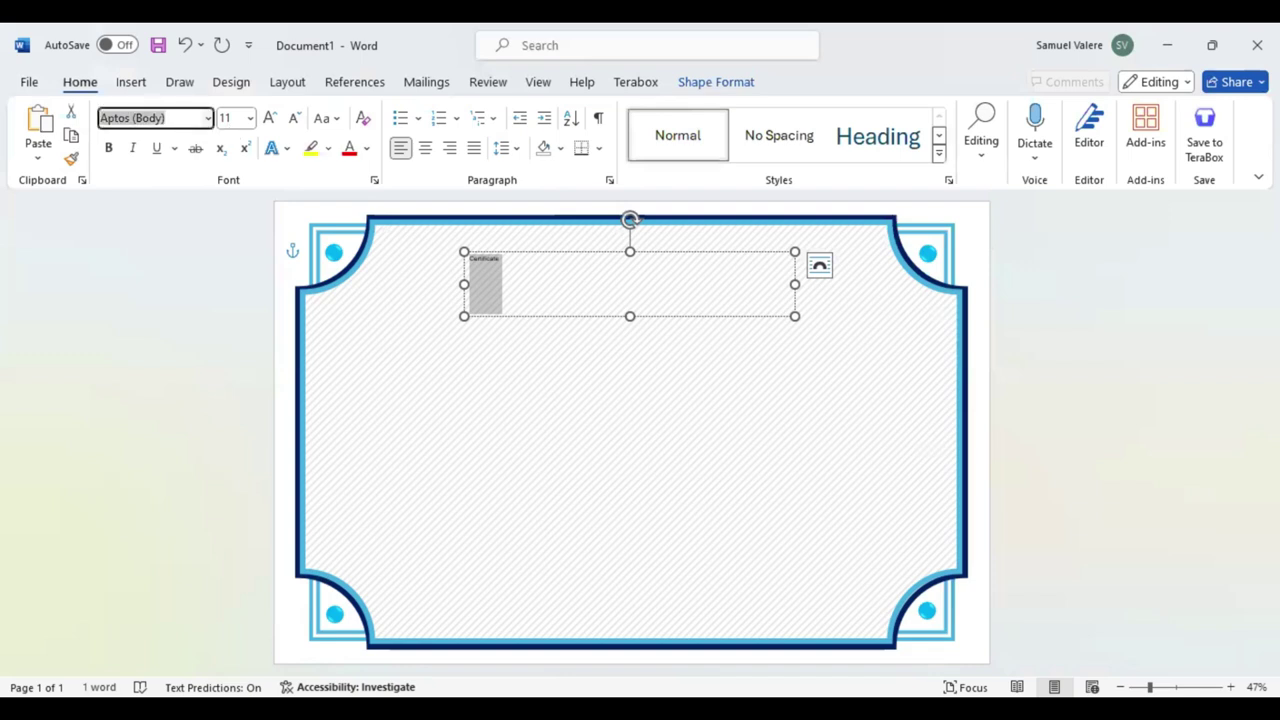
pyautogui.write('Edwardian Script ITC')
pyautogui.press('Return')
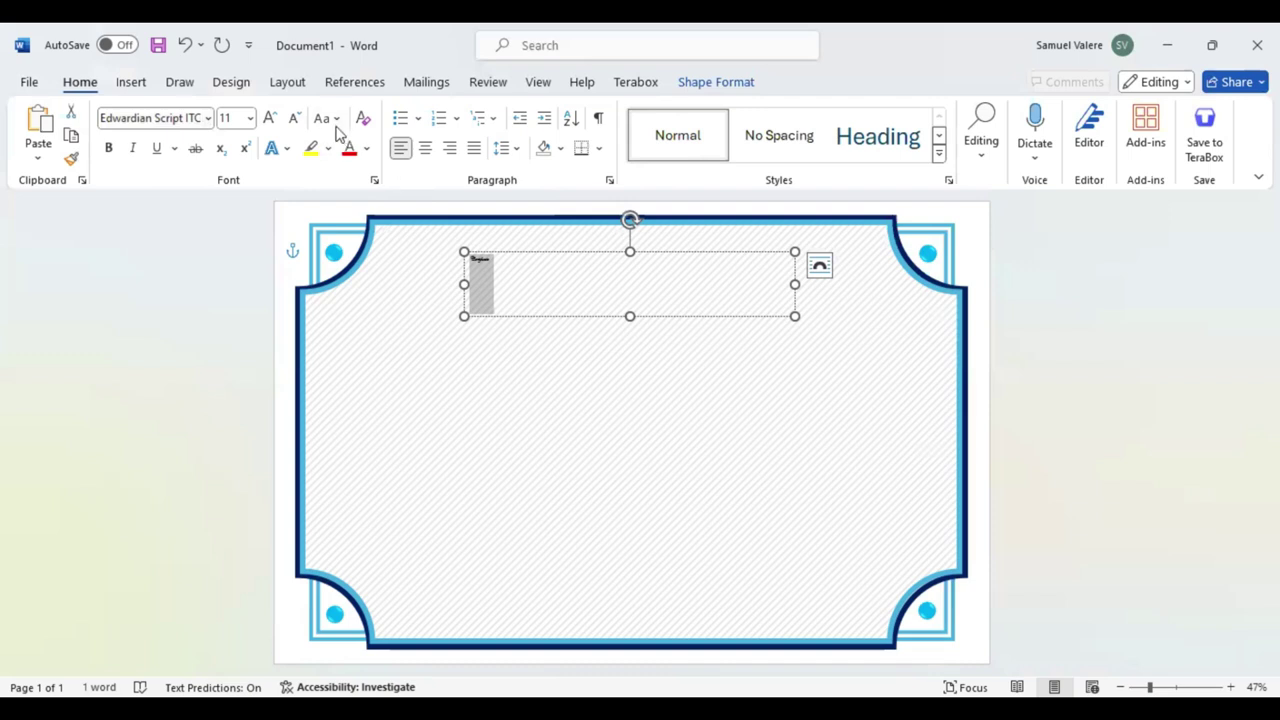
pyautogui.click(425, 148)
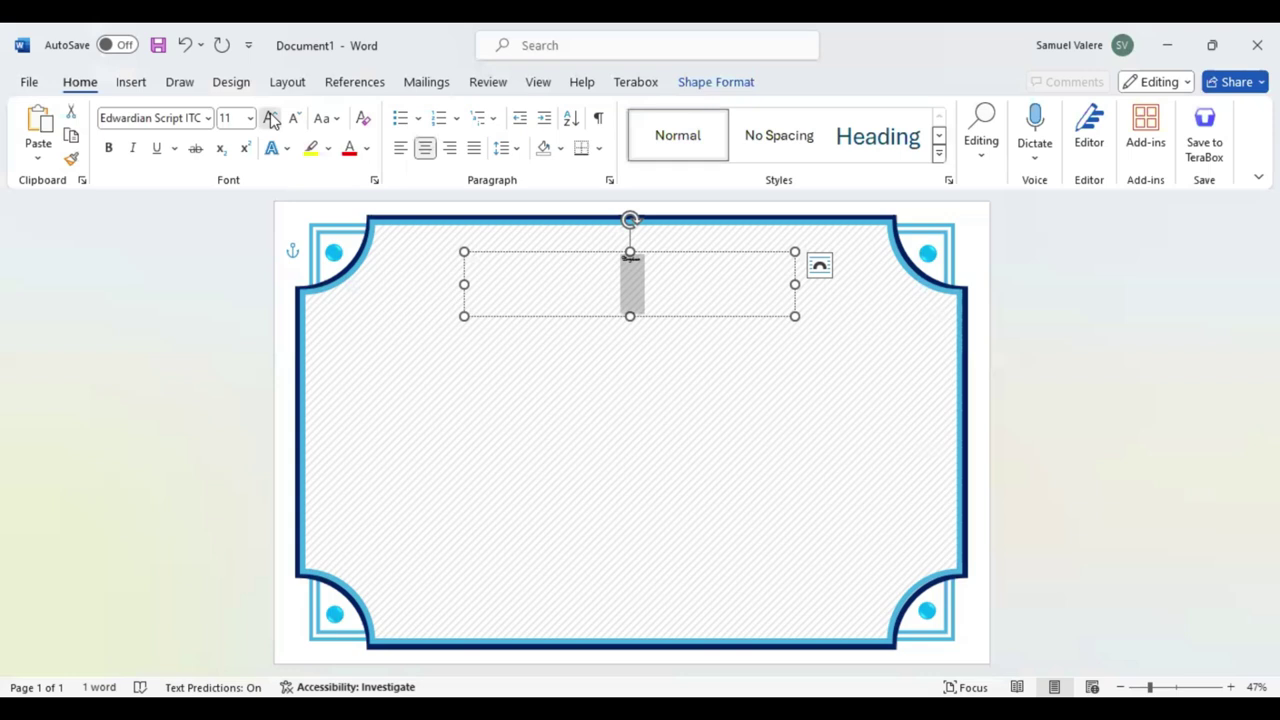
pyautogui.click(271, 118)
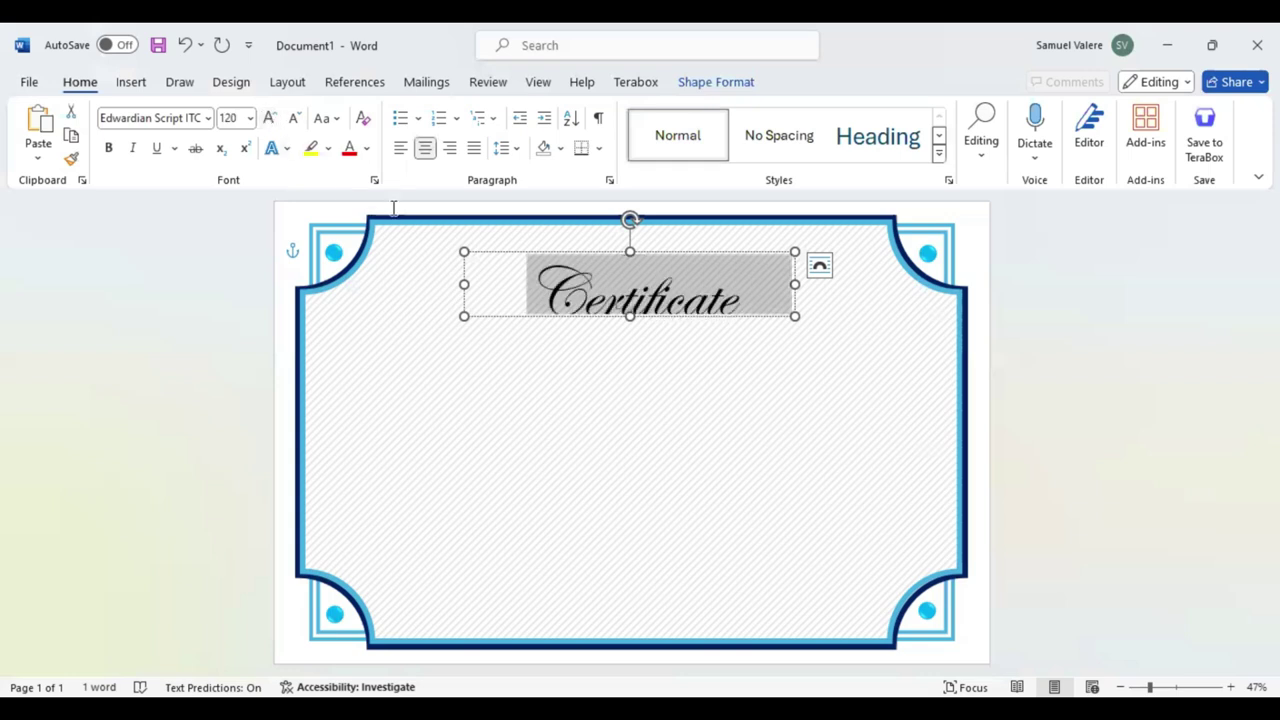
# Step: Make the title text box taller and centre it near the top of the frame
pyautogui.moveTo(630, 316); pyautogui.dragTo(629, 342)
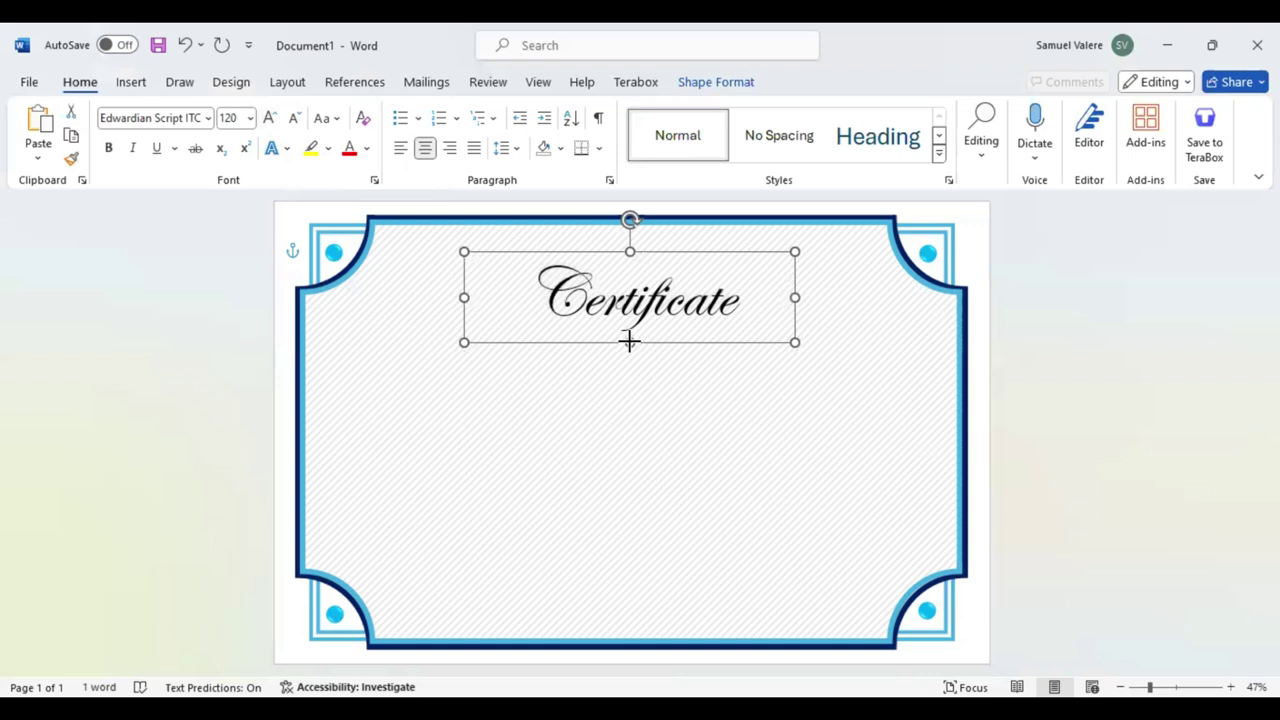
pyautogui.moveTo(629, 341)
pyautogui.mouseDown()
pyautogui.moveTo(594, 332)
pyautogui.moveTo(629, 341)
pyautogui.mouseUp()
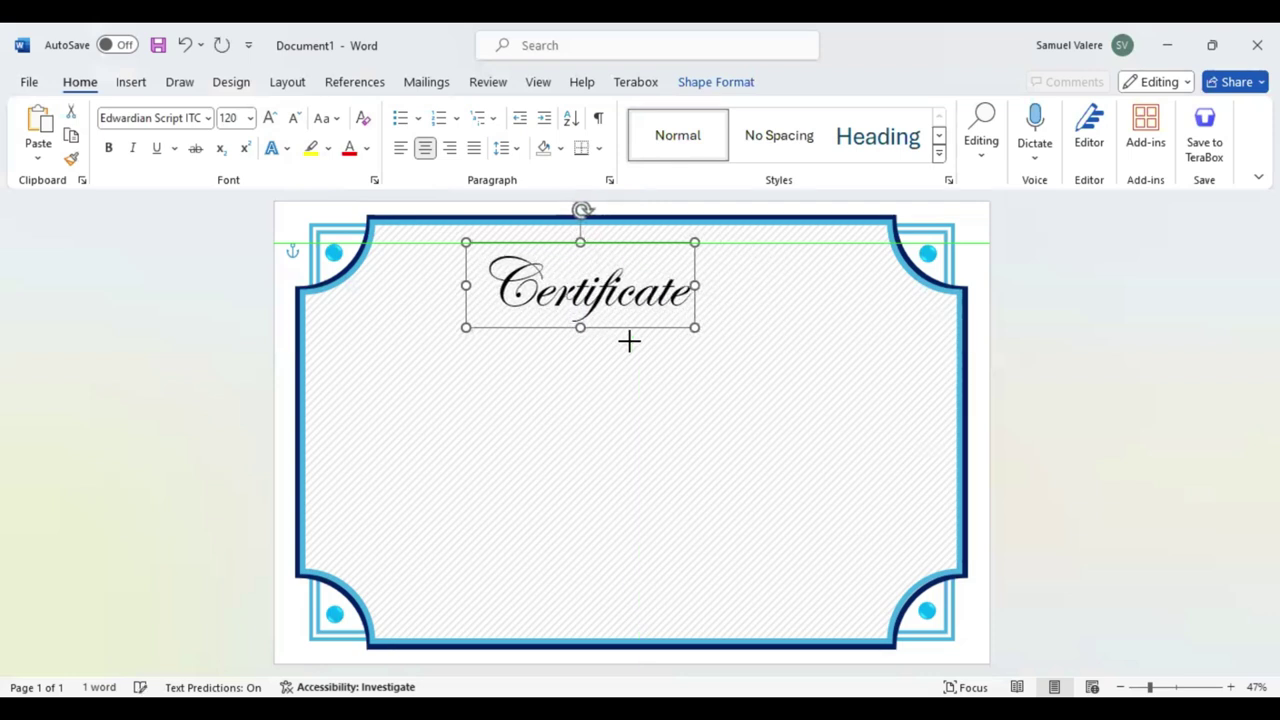
pyautogui.moveTo(629, 341); pyautogui.dragTo(629, 341)
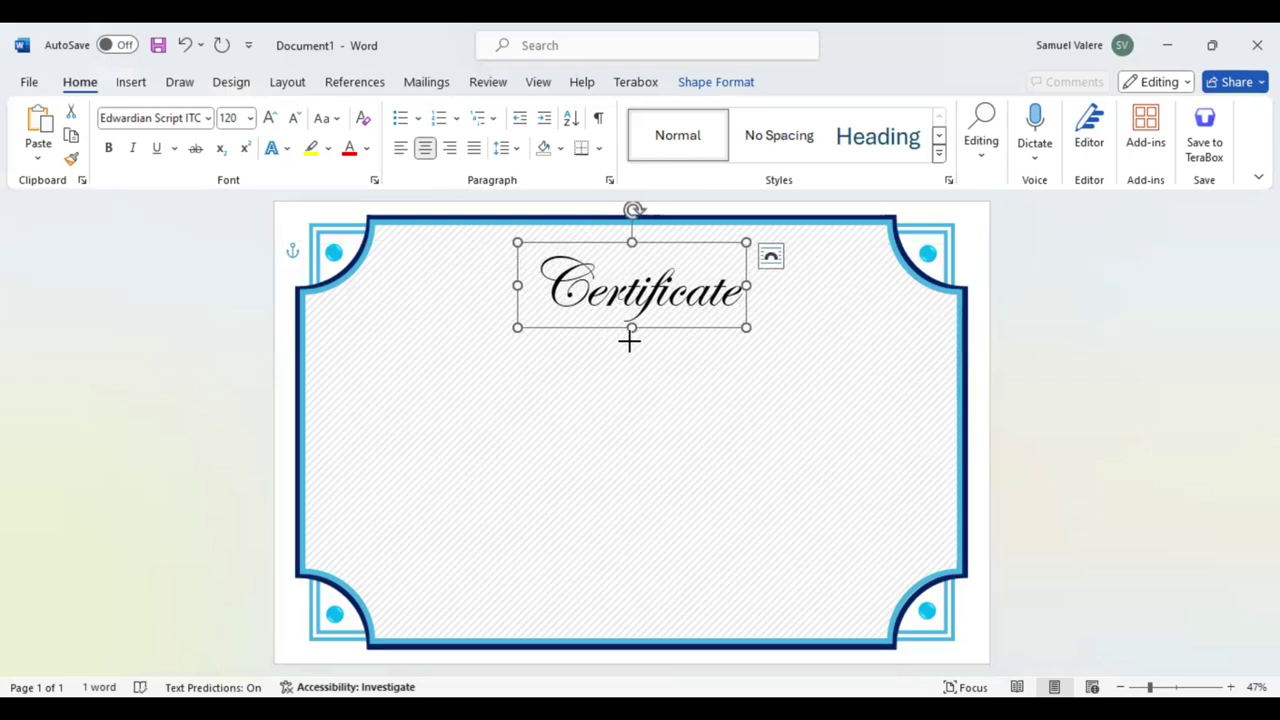
# Step: Draw a text box below the Certificate title for the subtitle
pyautogui.click(138, 84)
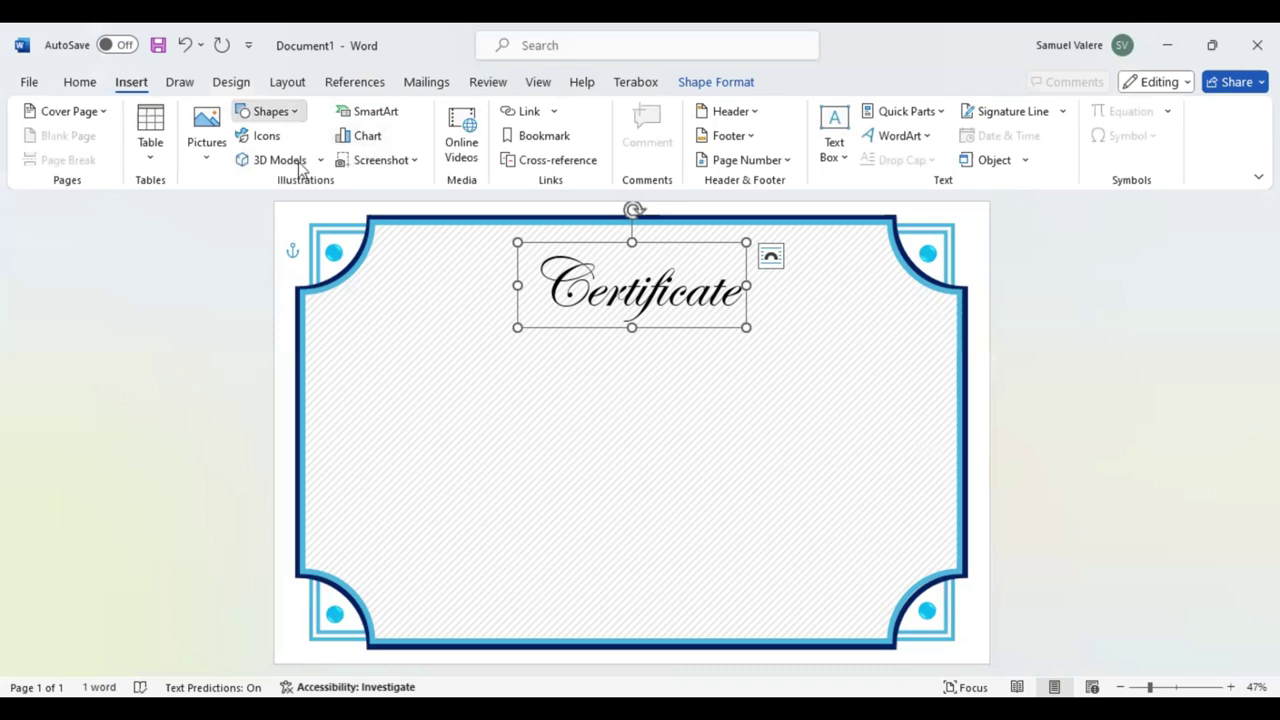
pyautogui.click(270, 111)
pyautogui.click(243, 346)
pyautogui.moveTo(575, 345); pyautogui.dragTo(770, 384)
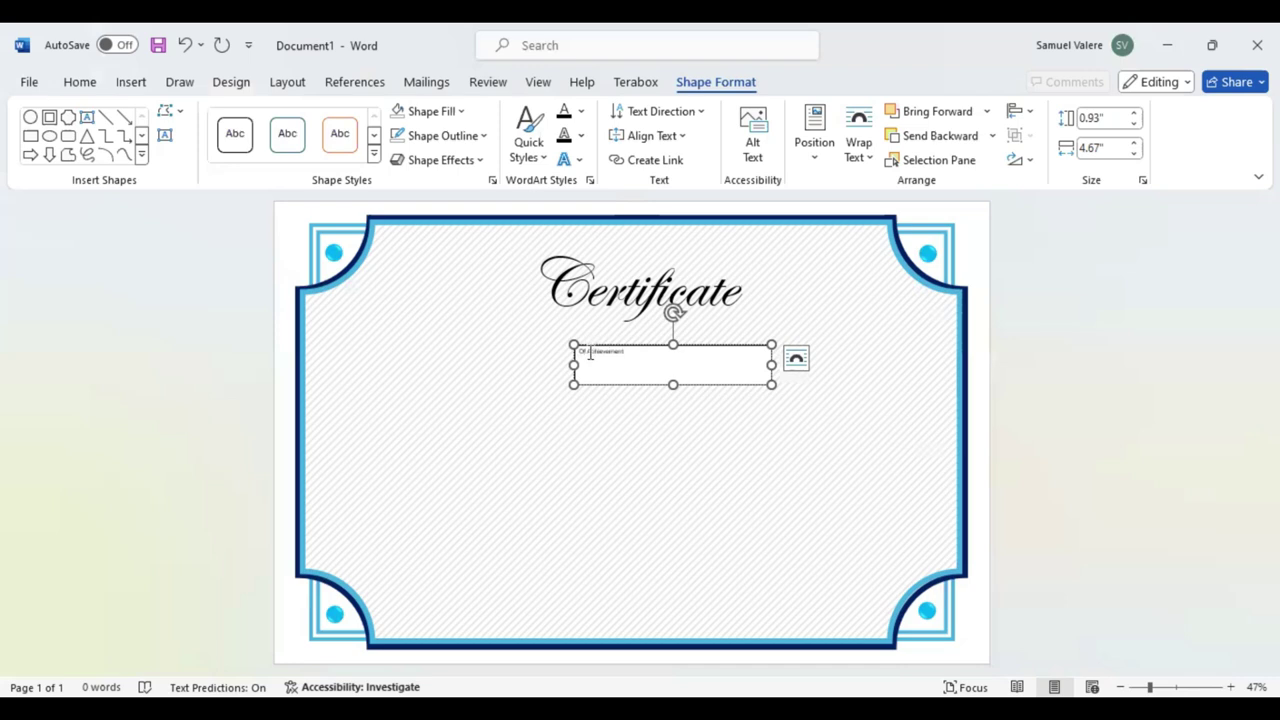
# Step: Format the OF ACHIEVEMENT text as centred, uppercase Baskerville Old Face at size 16
pyautogui.moveTo(590, 354); pyautogui.dragTo(573, 363)
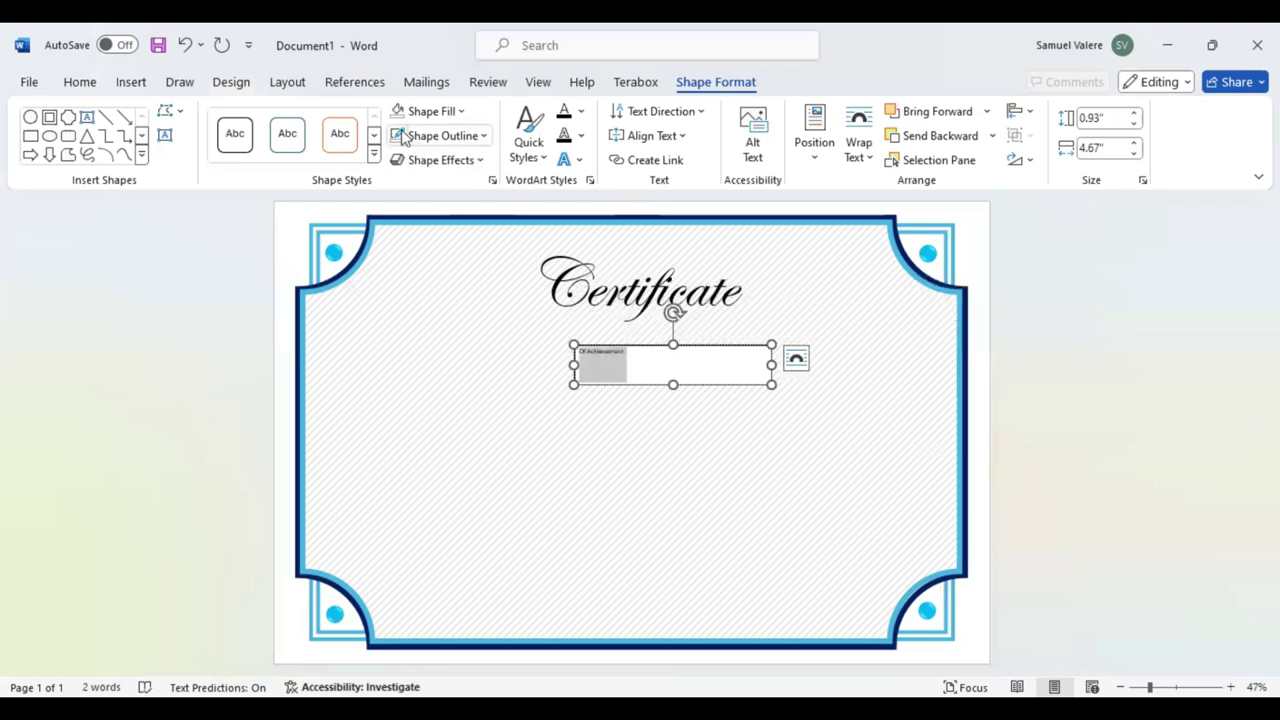
pyautogui.click(80, 82)
pyautogui.click(150, 118)
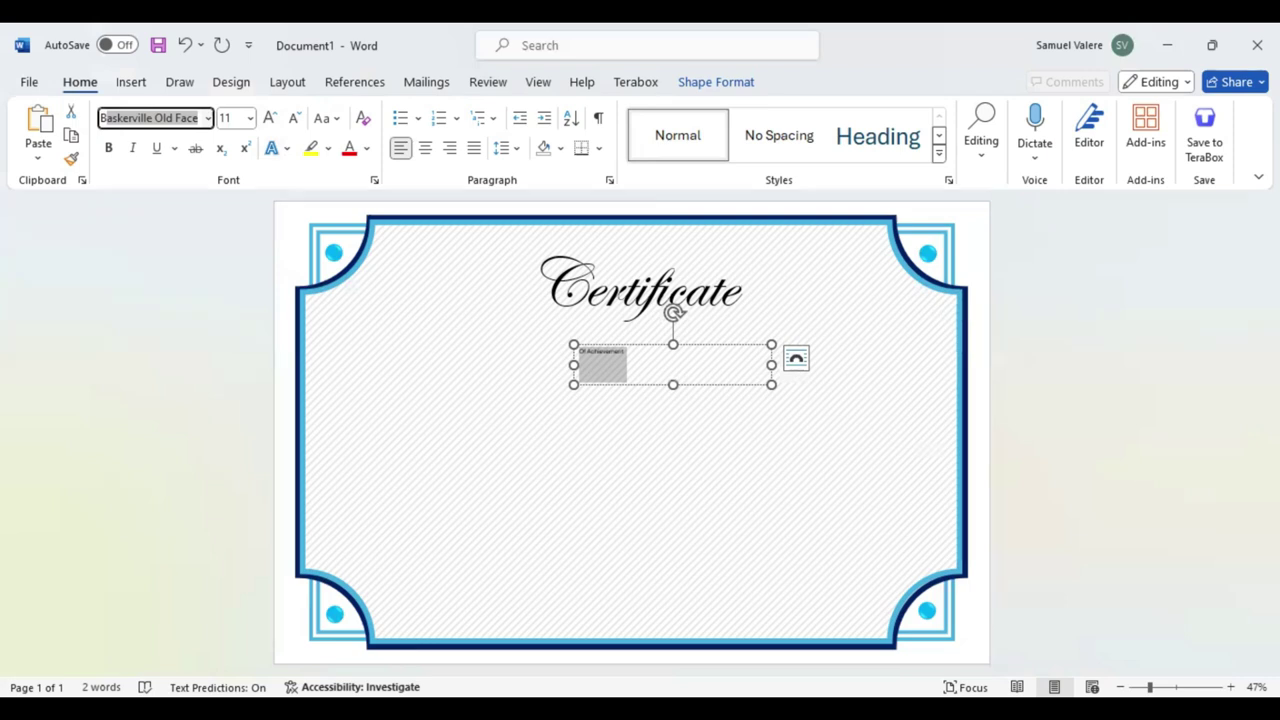
pyautogui.press('Return')
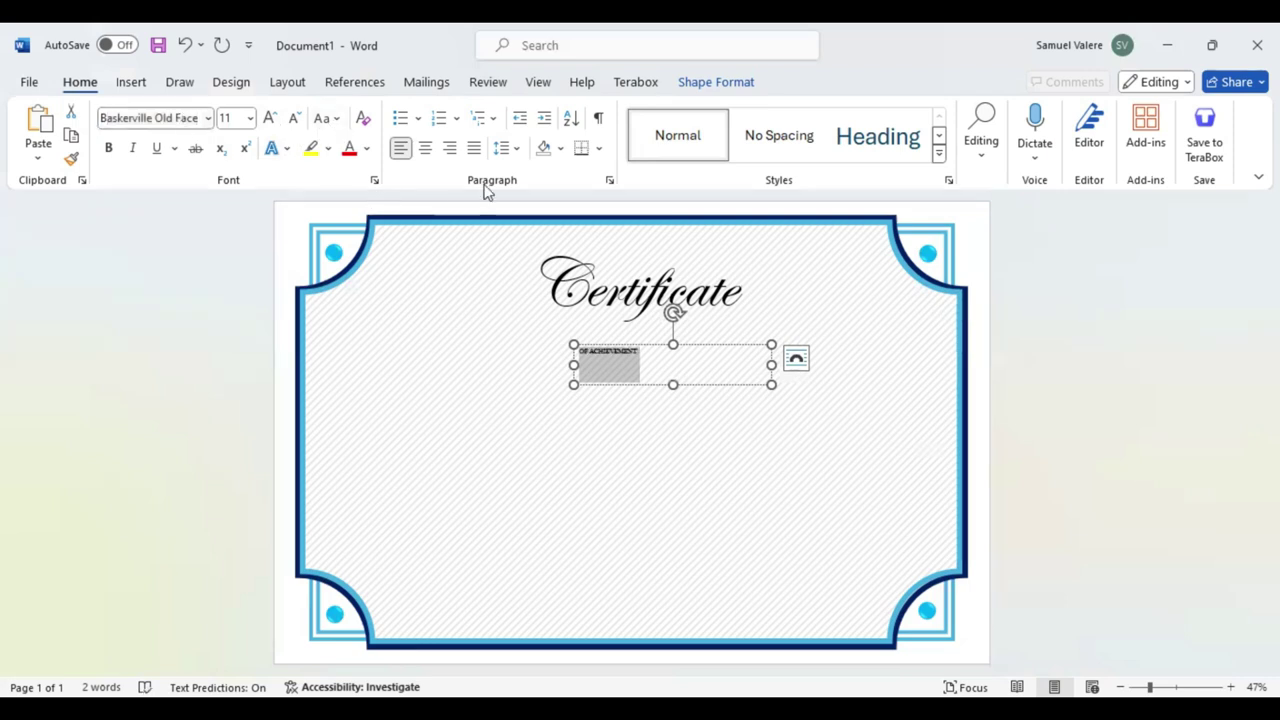
pyautogui.click(425, 147)
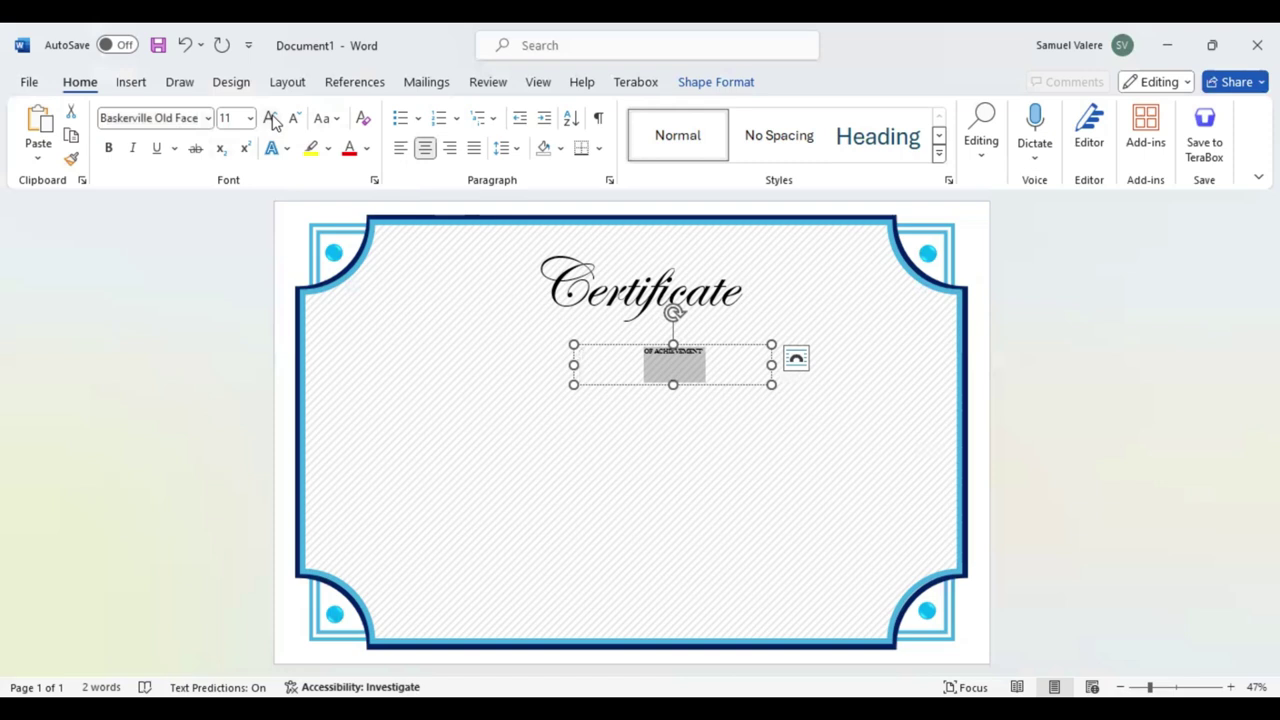
pyautogui.tripleClick(271, 118)
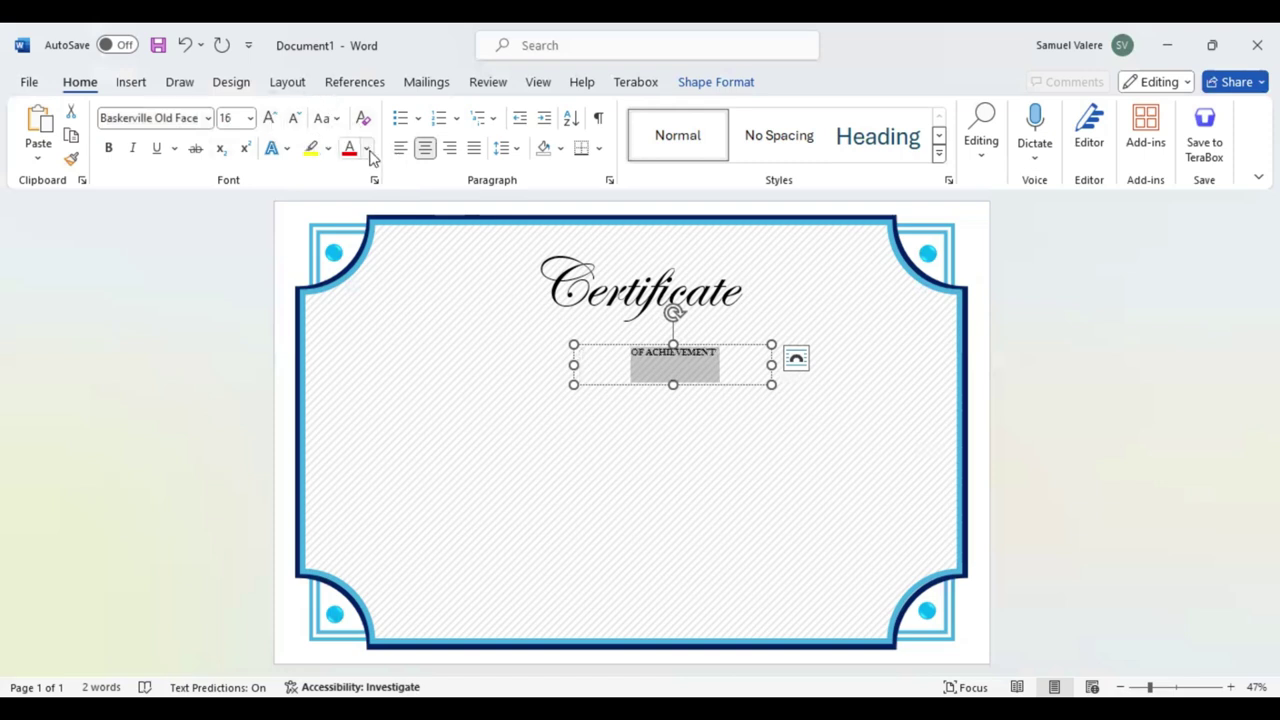
pyautogui.click(375, 181)
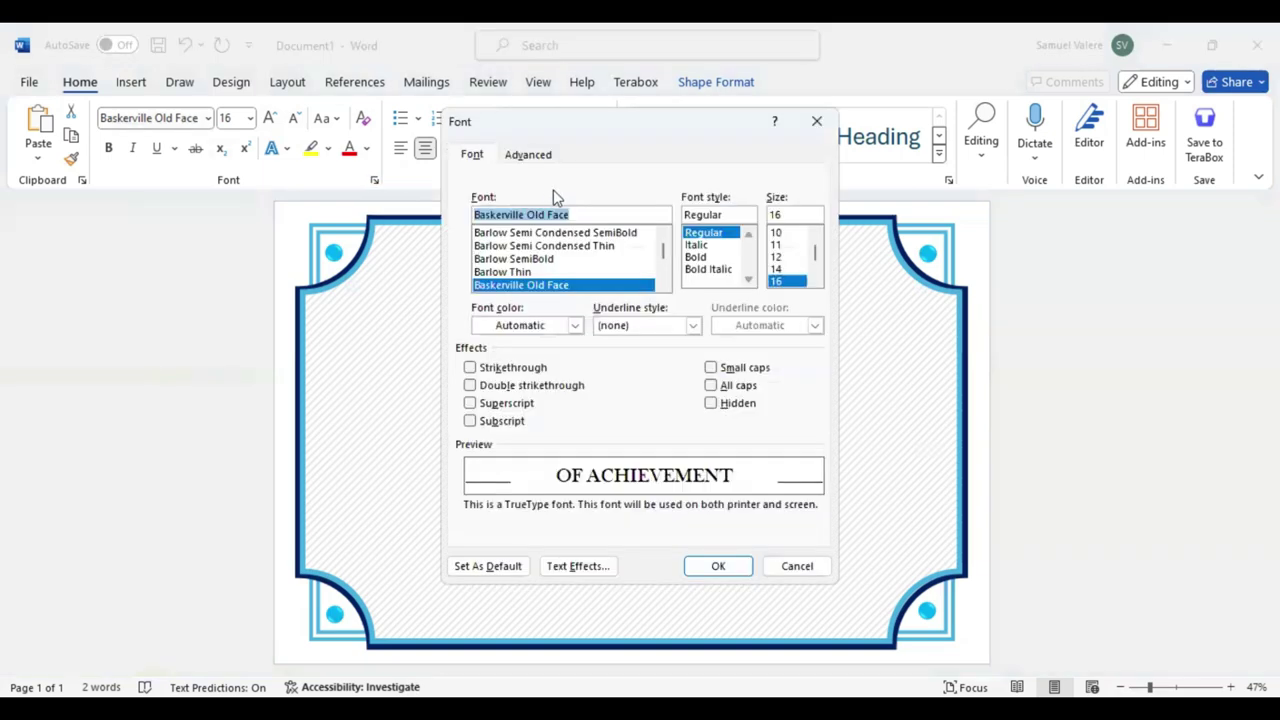
# Step: Expand the subtitle's character spacing by 5 pt
pyautogui.click(528, 155)
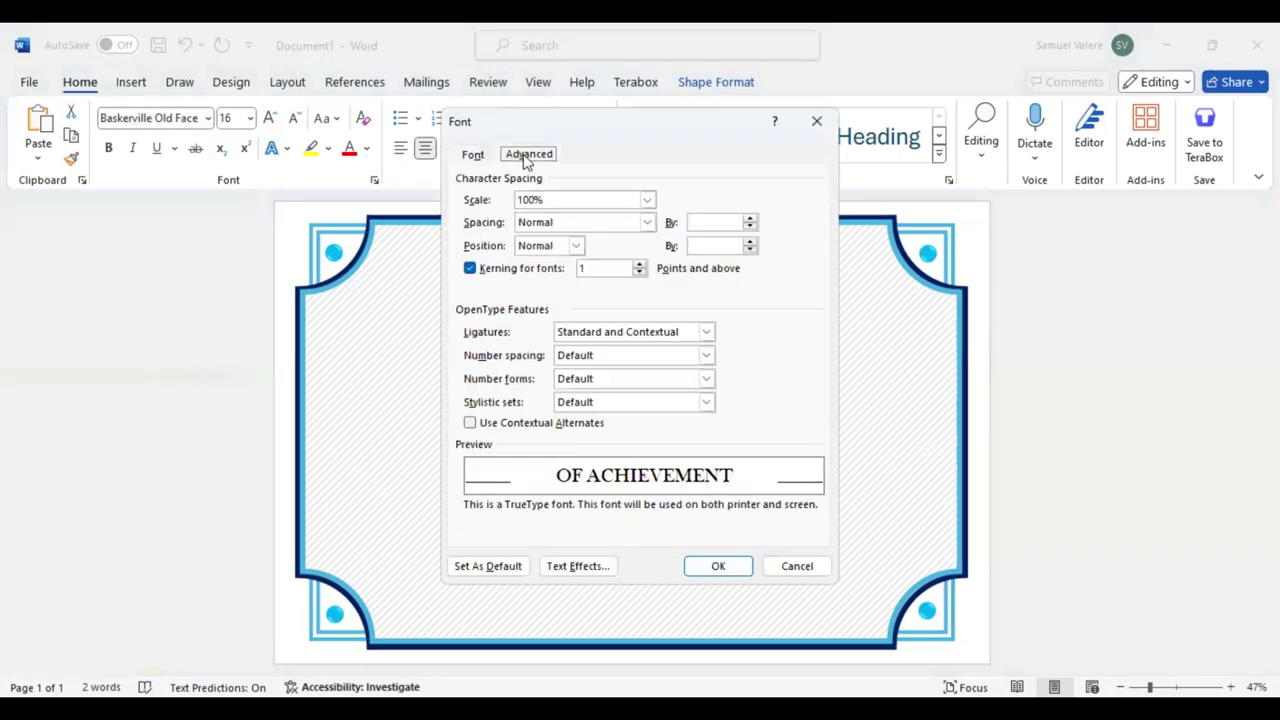
pyautogui.click(647, 223)
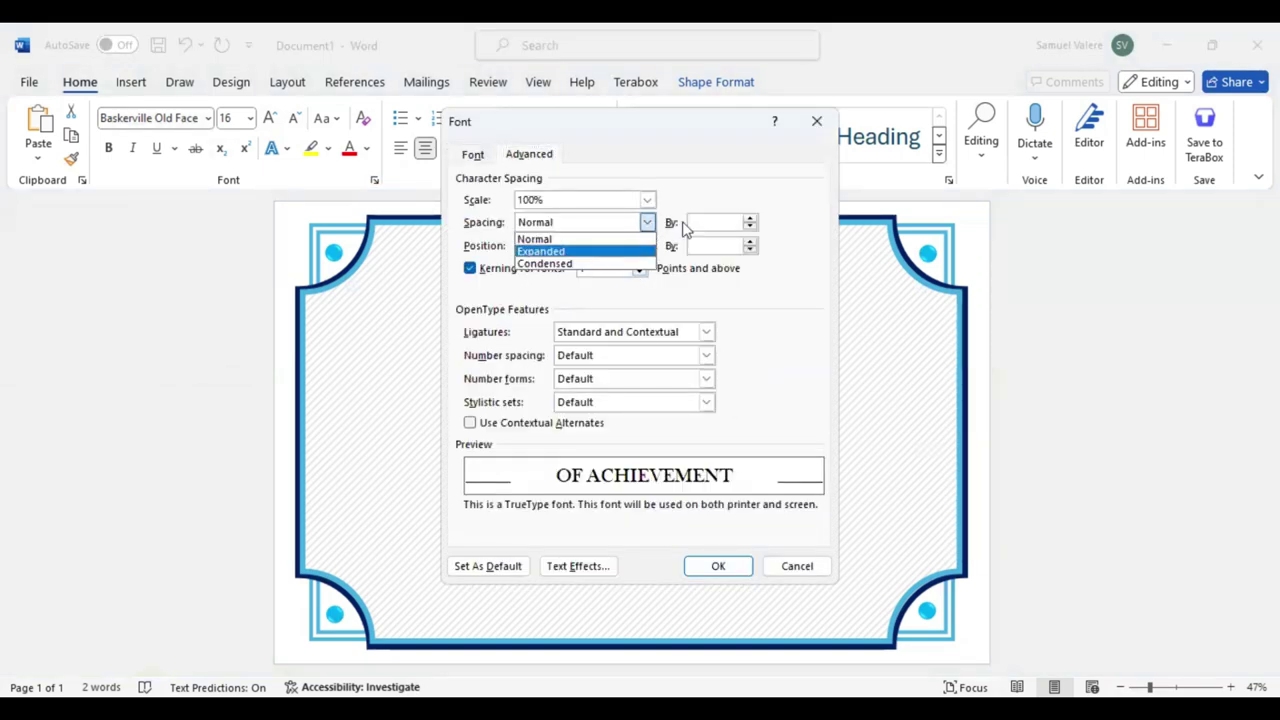
pyautogui.click(688, 224)
pyautogui.click(696, 223)
pyautogui.press('BackSpace')
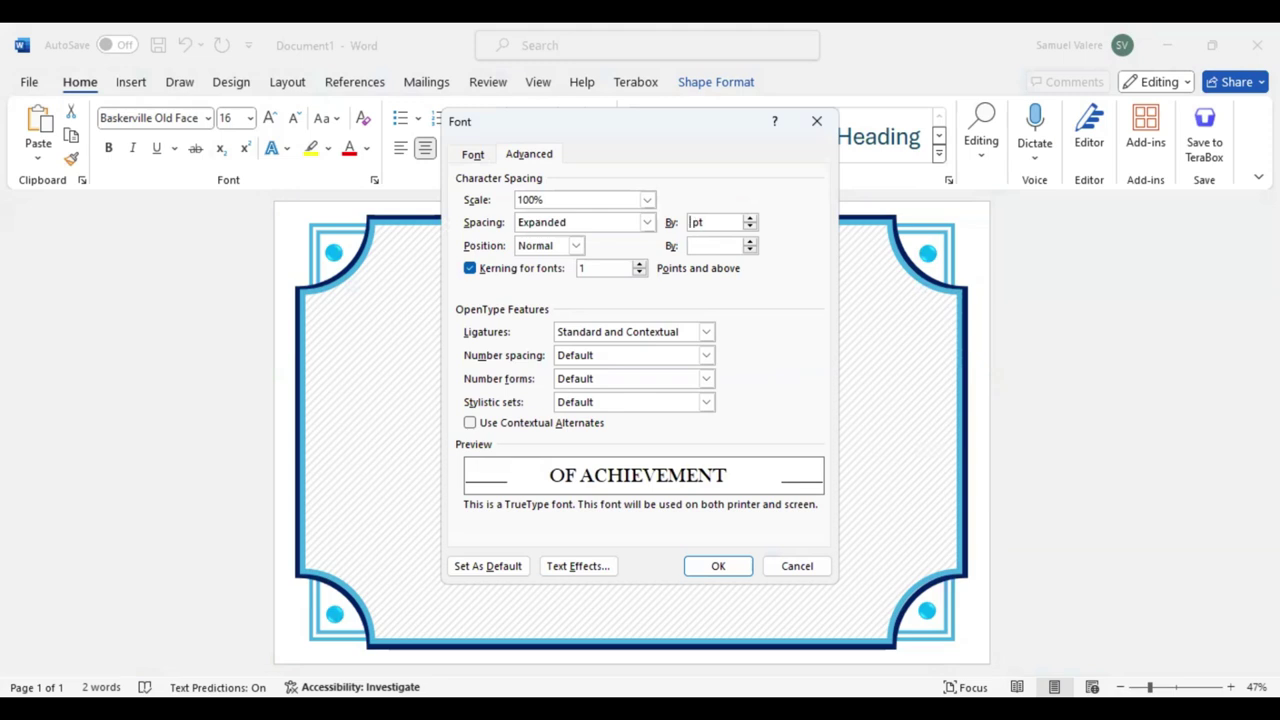
pyautogui.write('5')
pyautogui.press('Return')
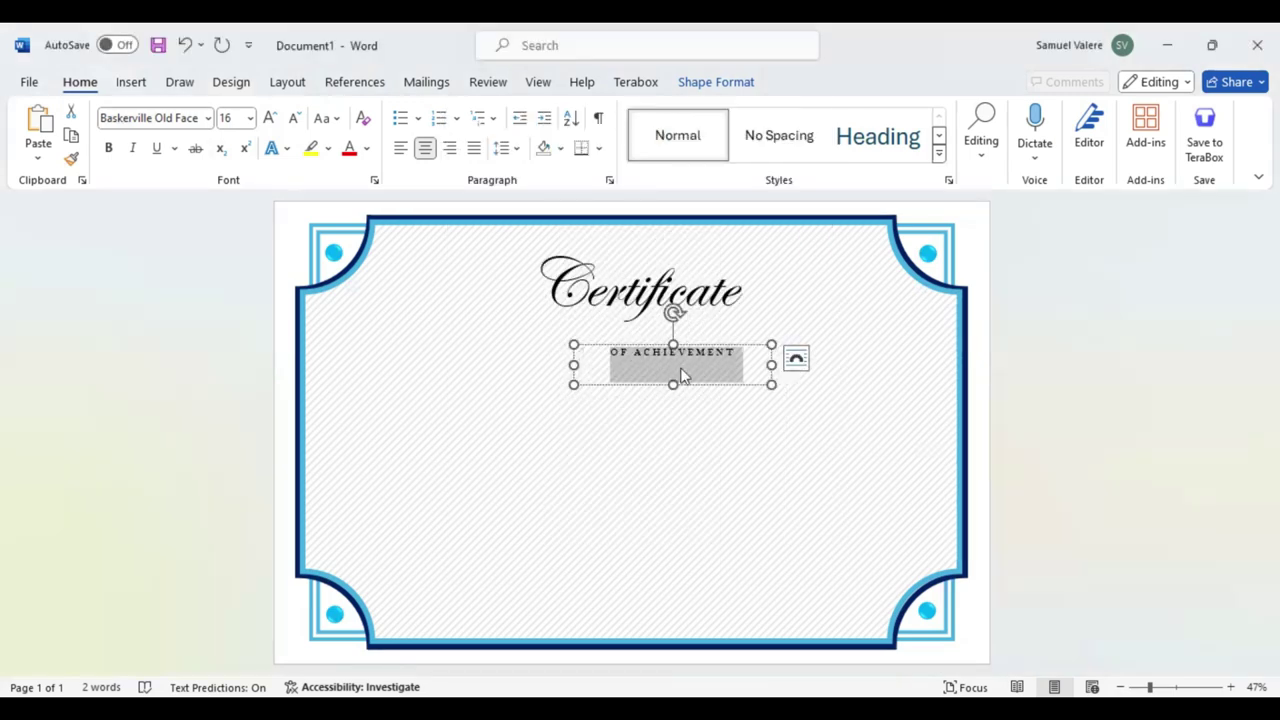
# Step: Nudge the subtitle box up and left so it sits centred just under the title
pyautogui.click(674, 386)
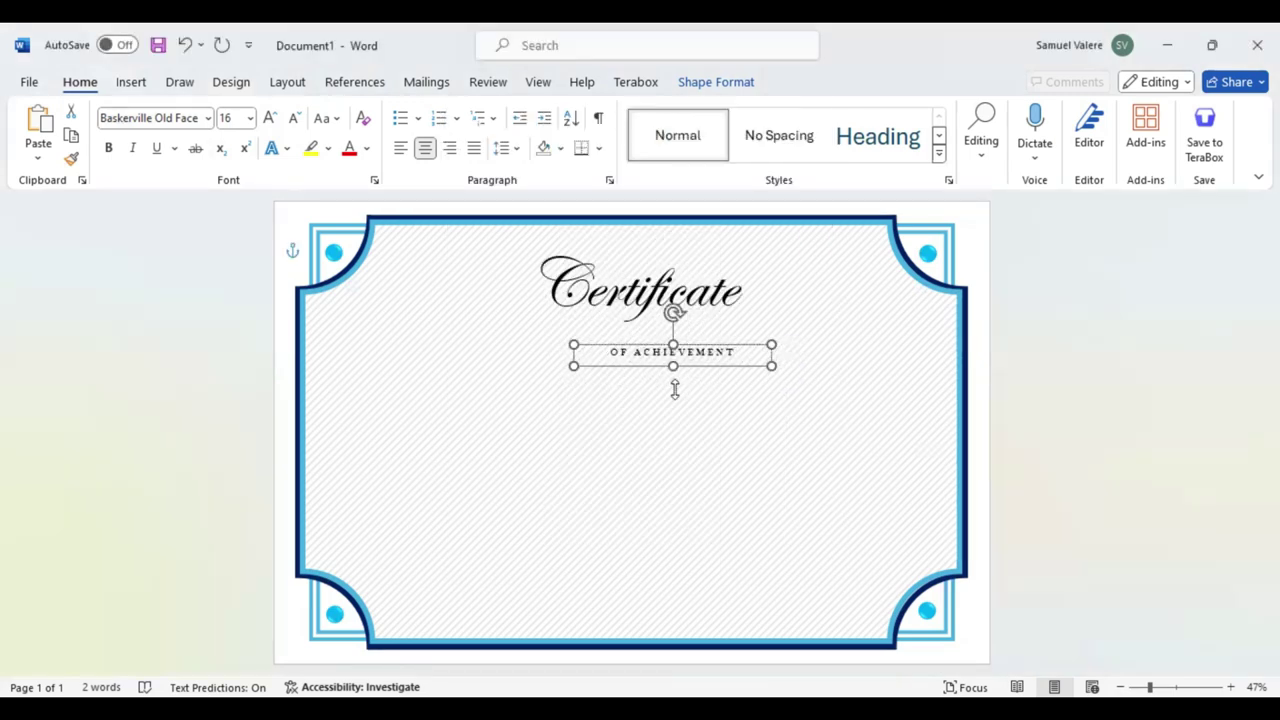
pyautogui.press('Up')
pyautogui.press('Left')
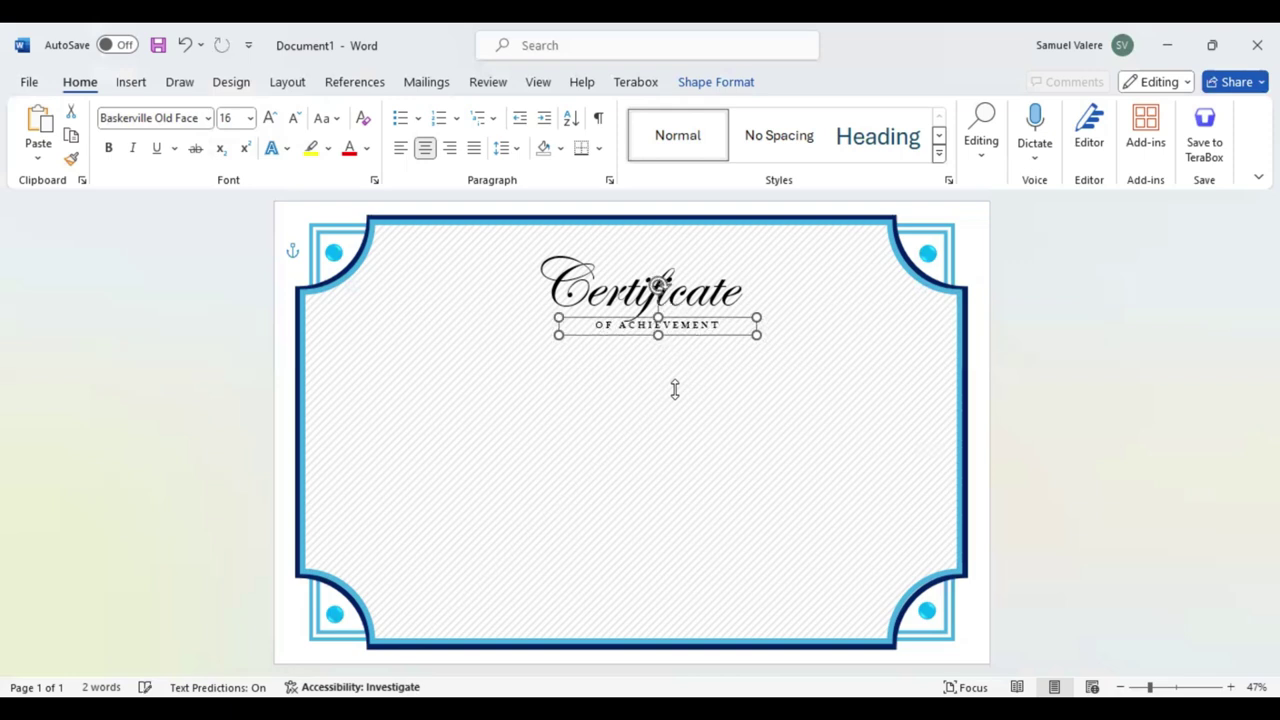
pyautogui.press('Up')
pyautogui.press('Up')
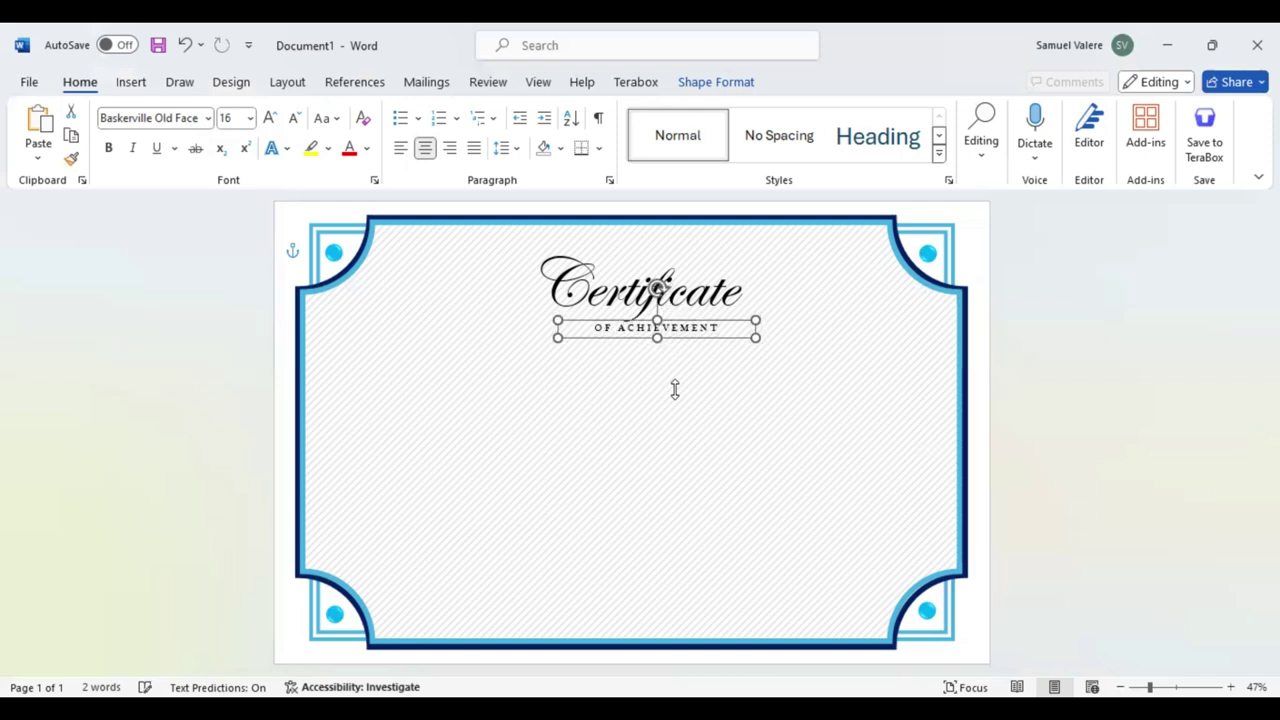
pyautogui.press('Left')
pyautogui.press('Left')
pyautogui.press('Left')
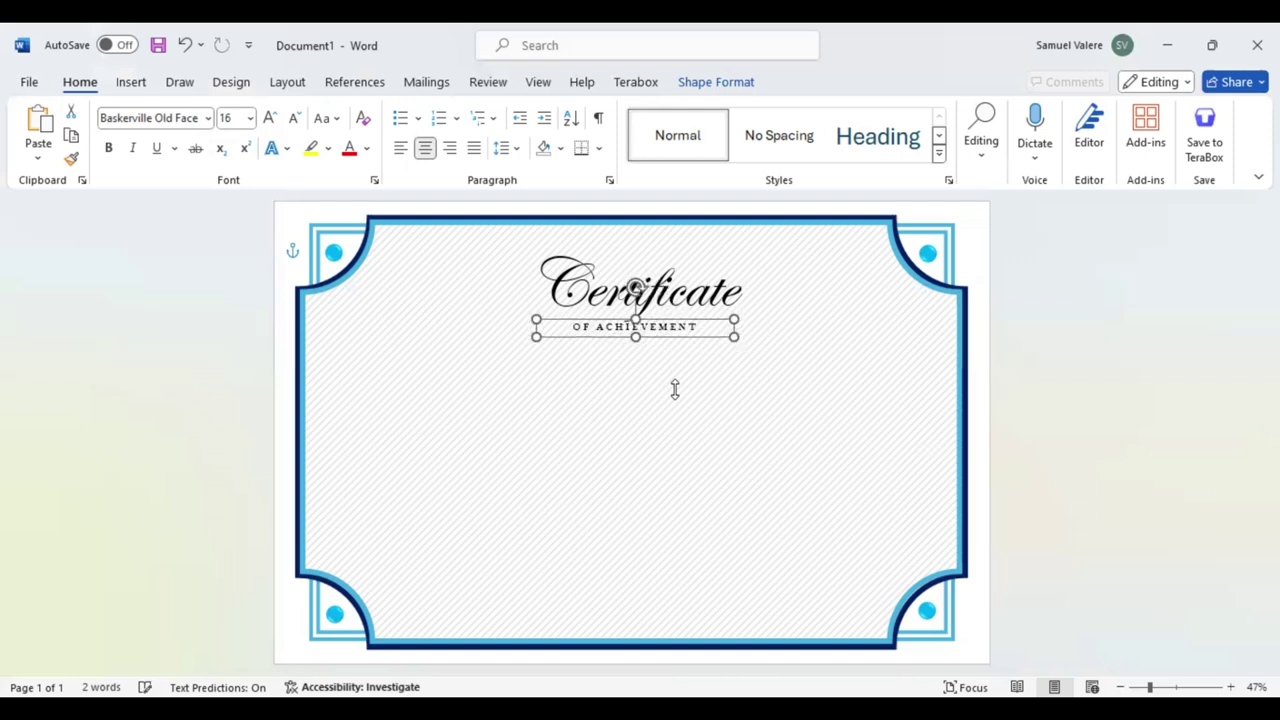
pyautogui.press('Left')
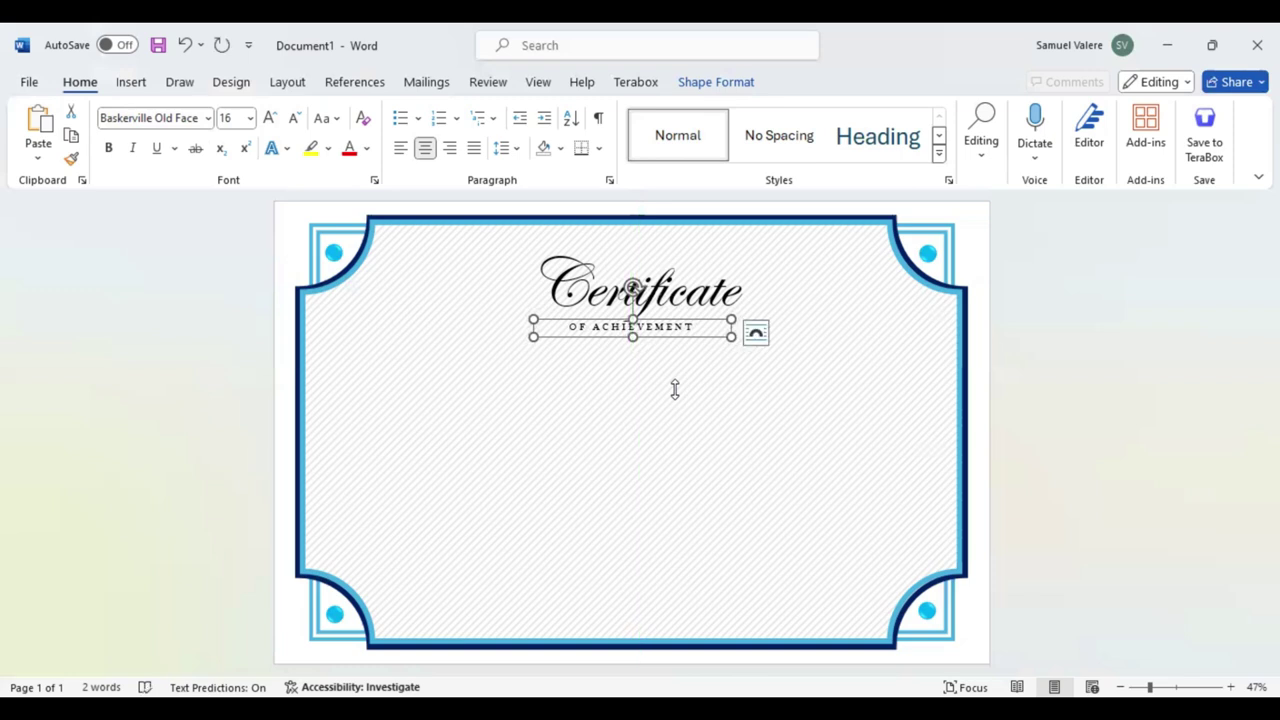
# Step: Make the subtitle text dark grey and close the Font dialog
pyautogui.click(789, 294)
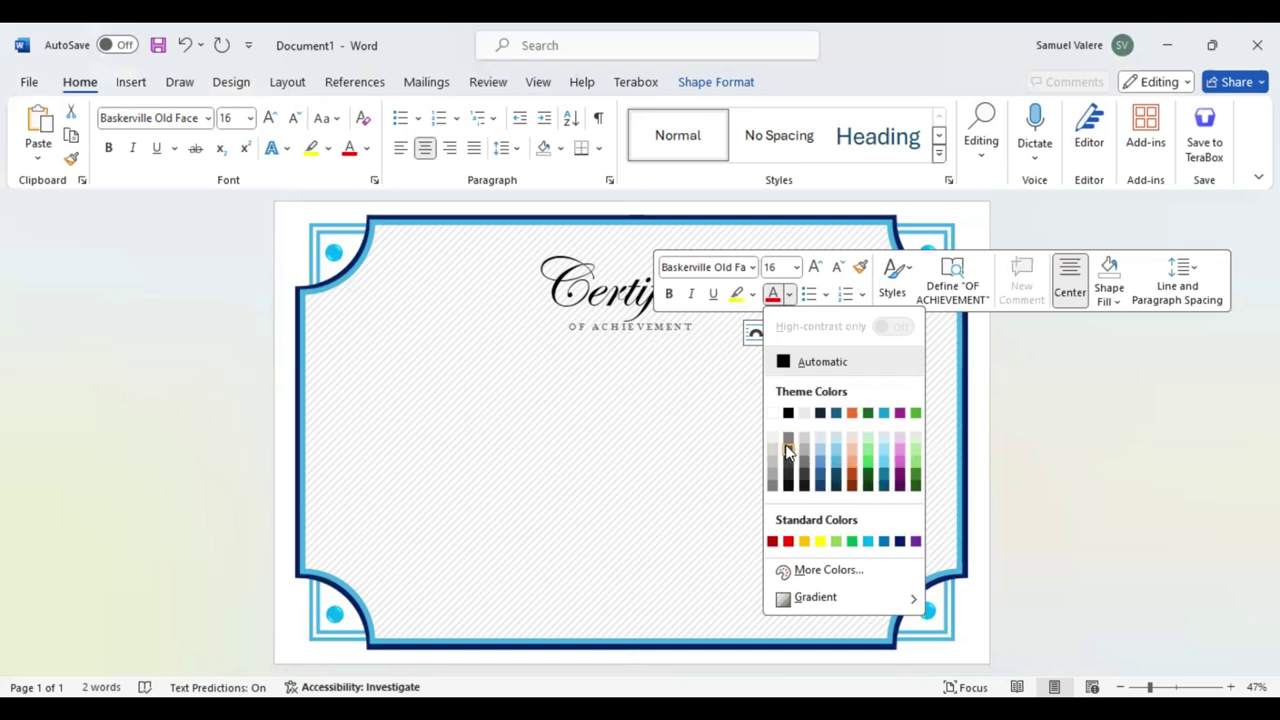
pyautogui.click(786, 452)
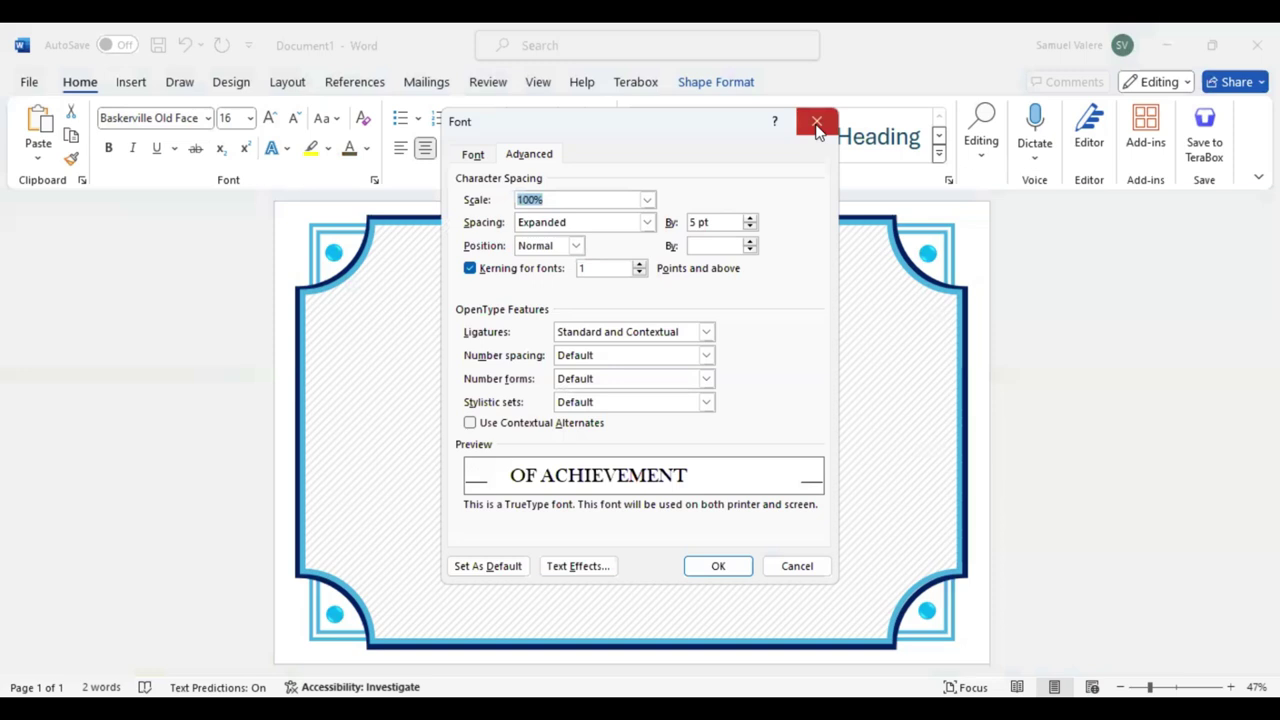
pyautogui.click(817, 124)
pyautogui.click(687, 337)
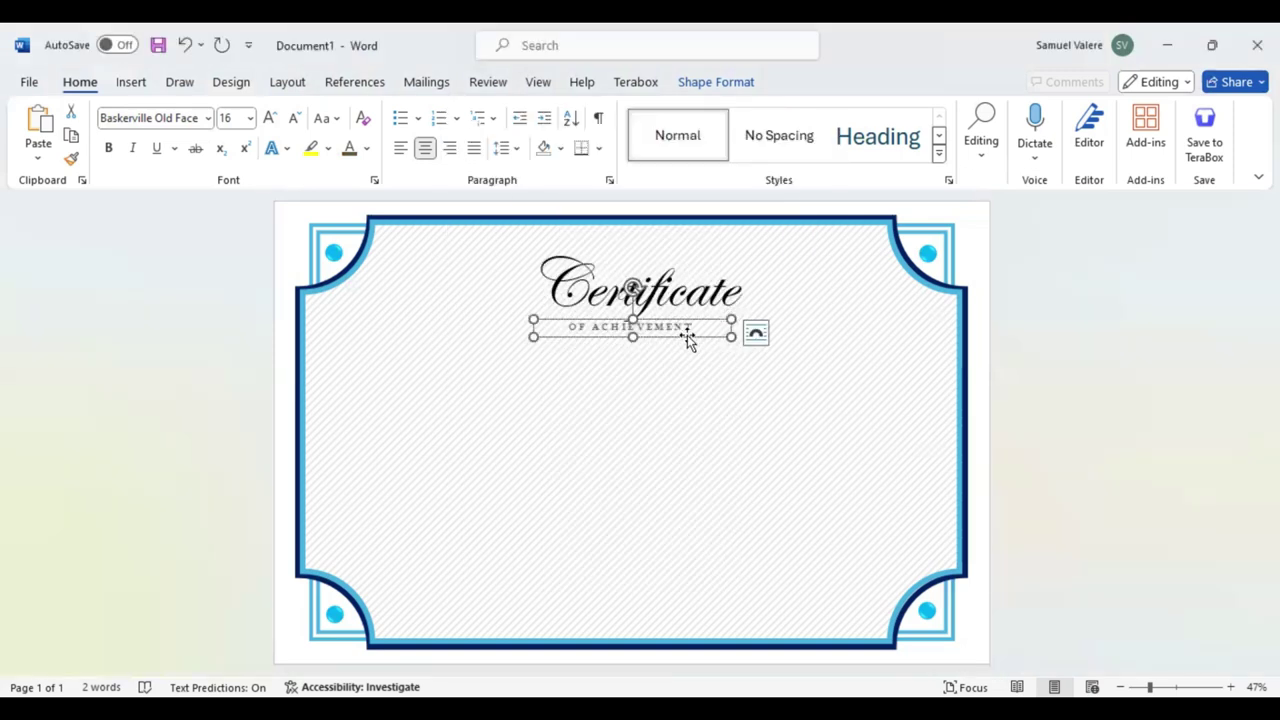
# Step: Copy the subtitle box below it and retype it as 'This Certificate is Greatly Presented To'
pyautogui.moveTo(687, 335); pyautogui.dragTo(687, 354)
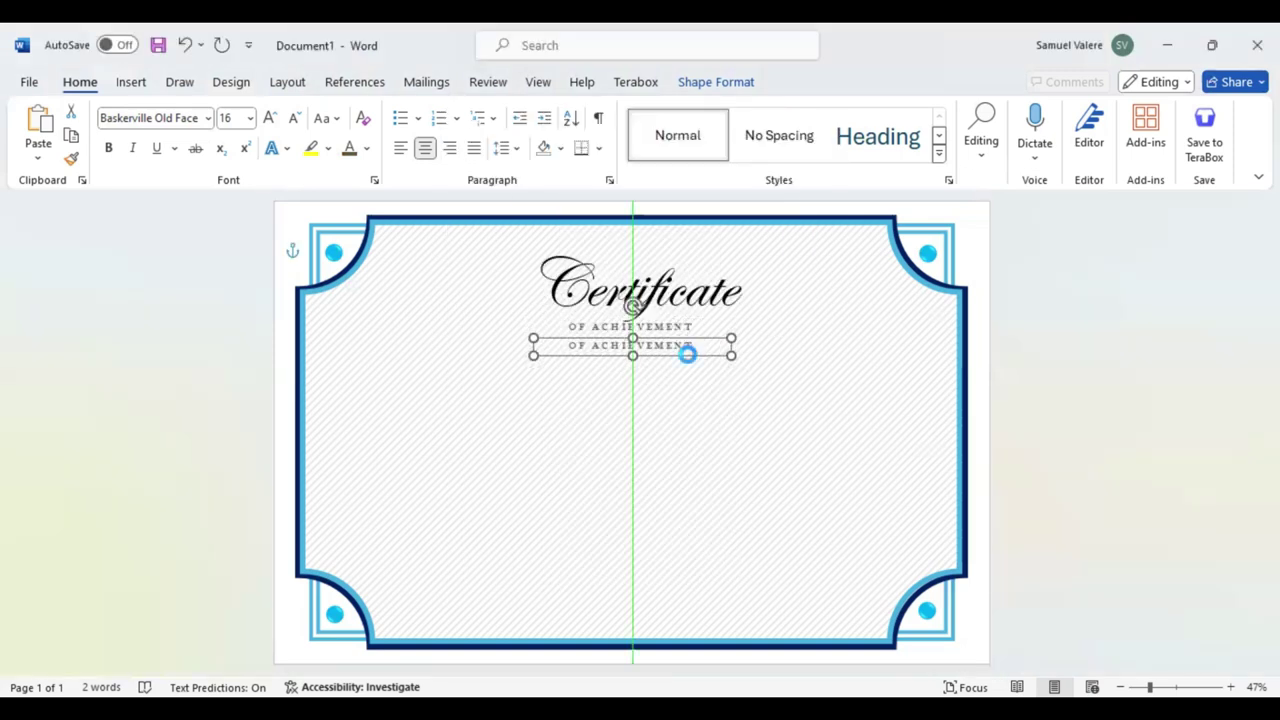
pyautogui.moveTo(659, 363); pyautogui.dragTo(659, 381)
pyautogui.tripleClick(630, 363)
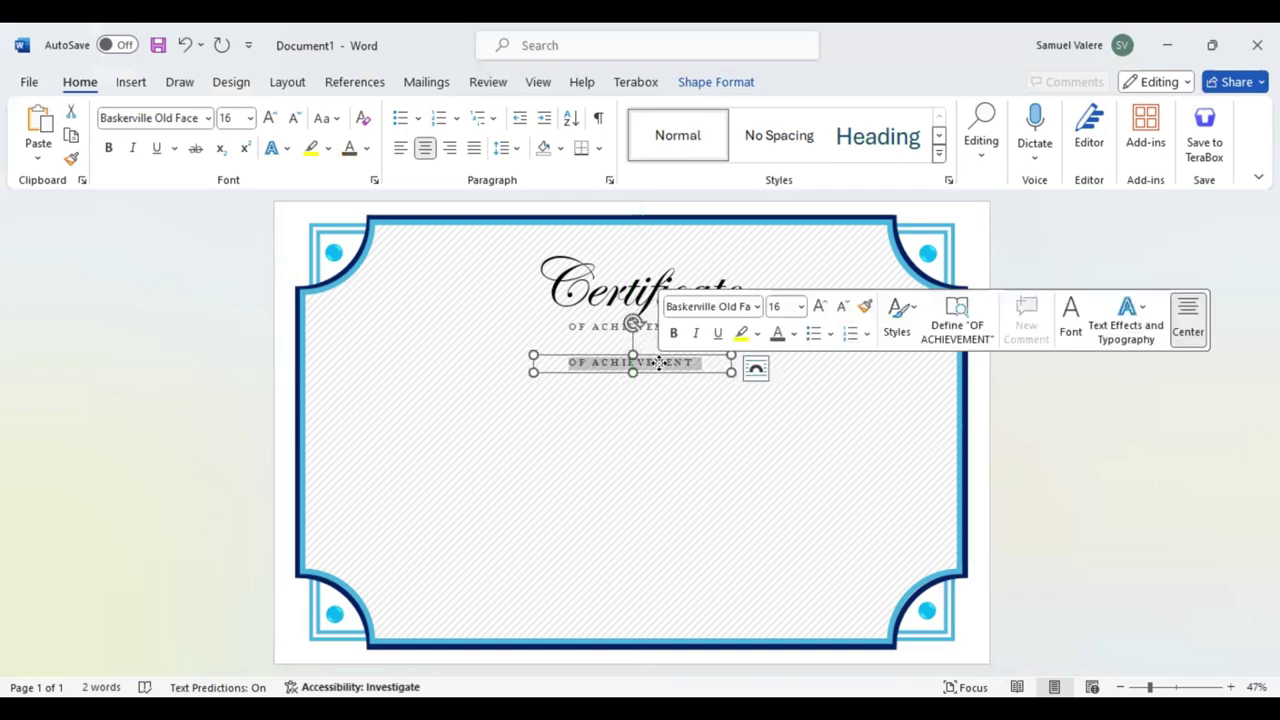
pyautogui.write('Te')
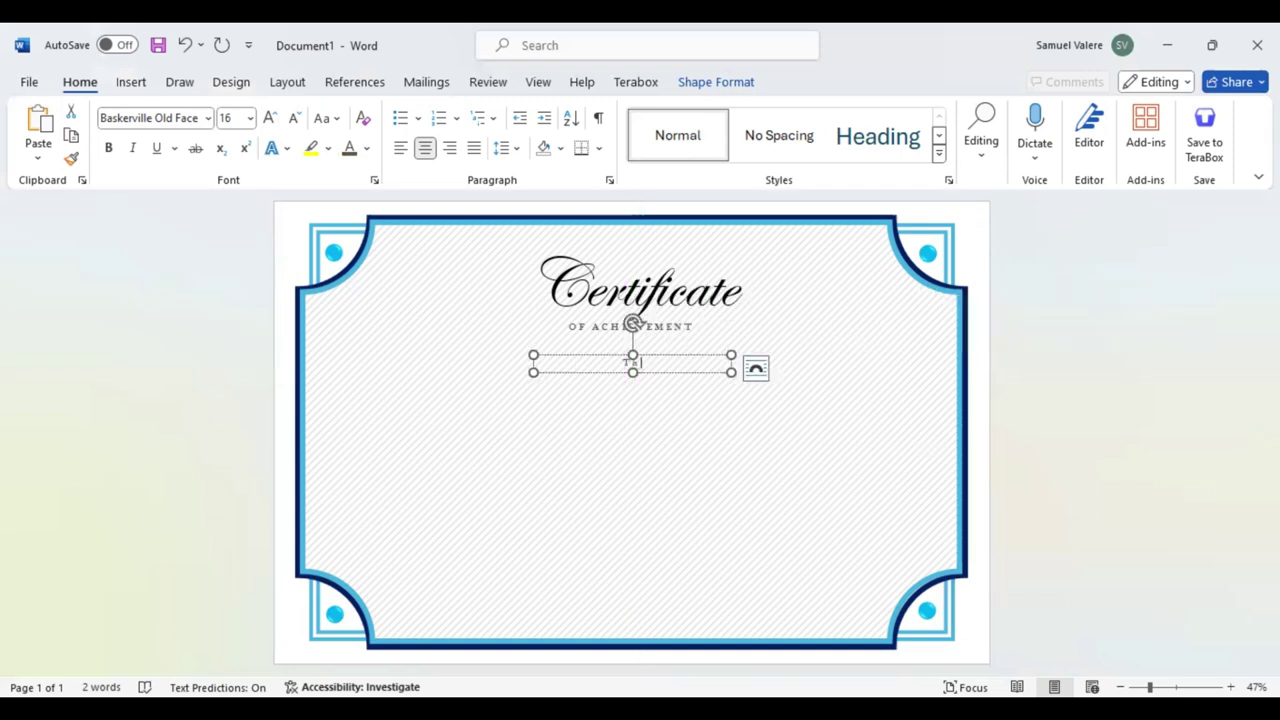
pyautogui.write('is Certifi')
pyautogui.write('cate is Greatlt')
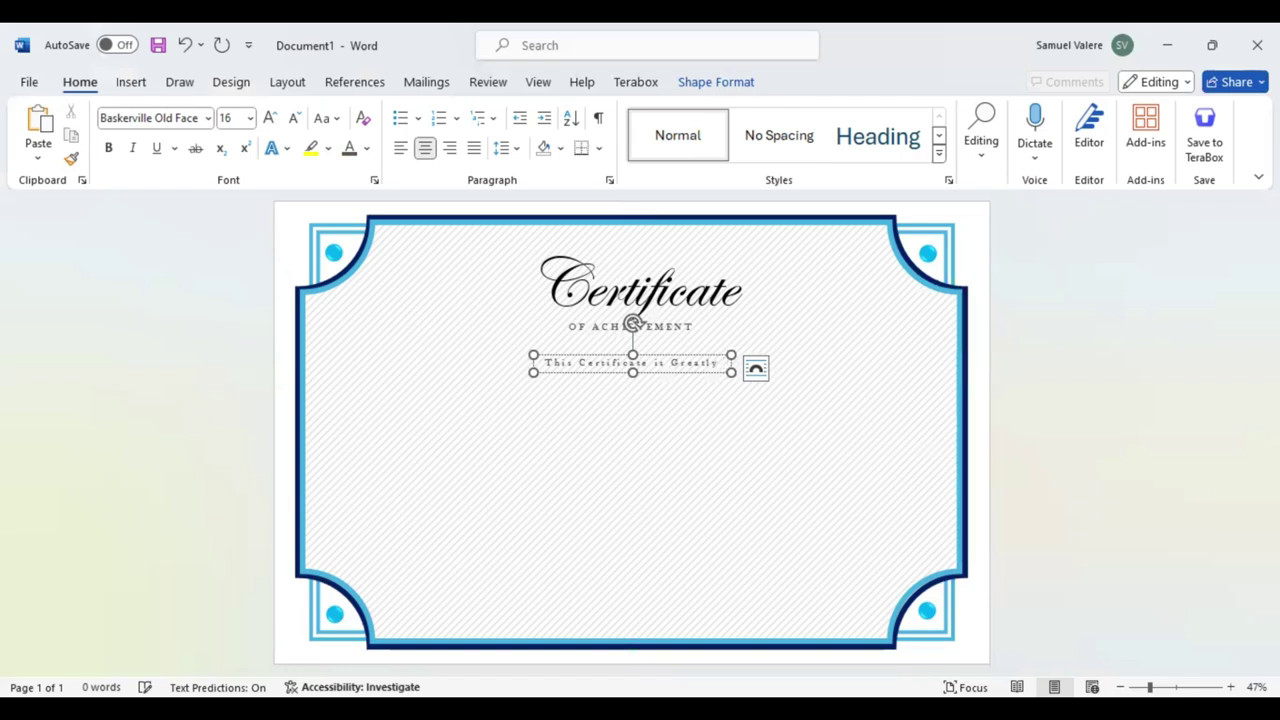
pyautogui.press('BackSpace')
pyautogui.write('y P')
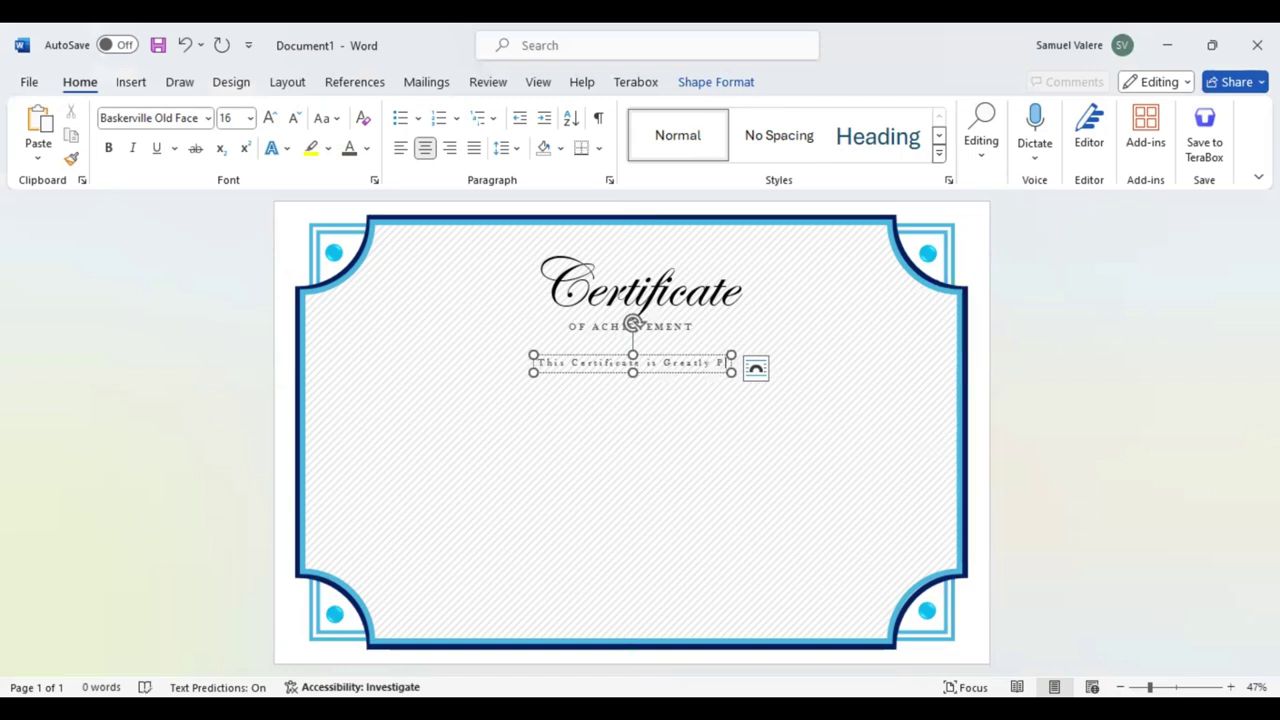
pyautogui.press('BackSpace')
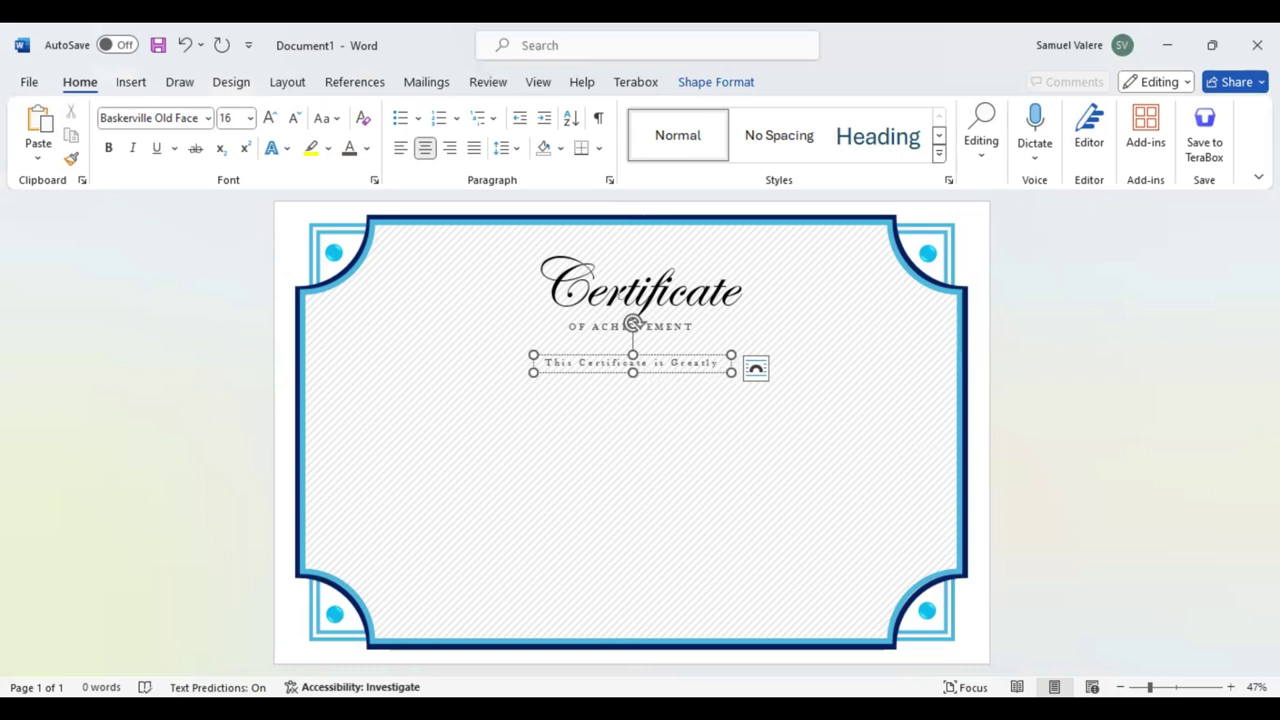
pyautogui.write(' Presented To')
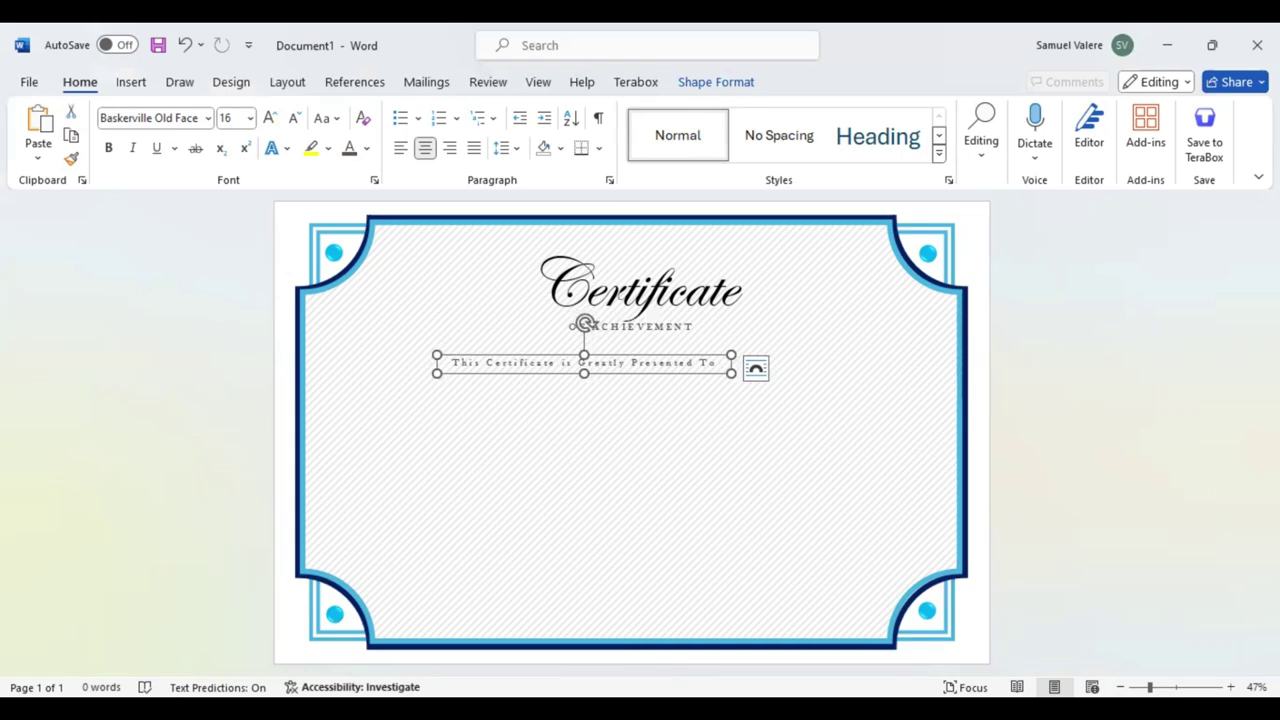
# Step: Centre the presentation line under the title and set its text to size 18
pyautogui.moveTo(616, 362); pyautogui.dragTo(664, 366)
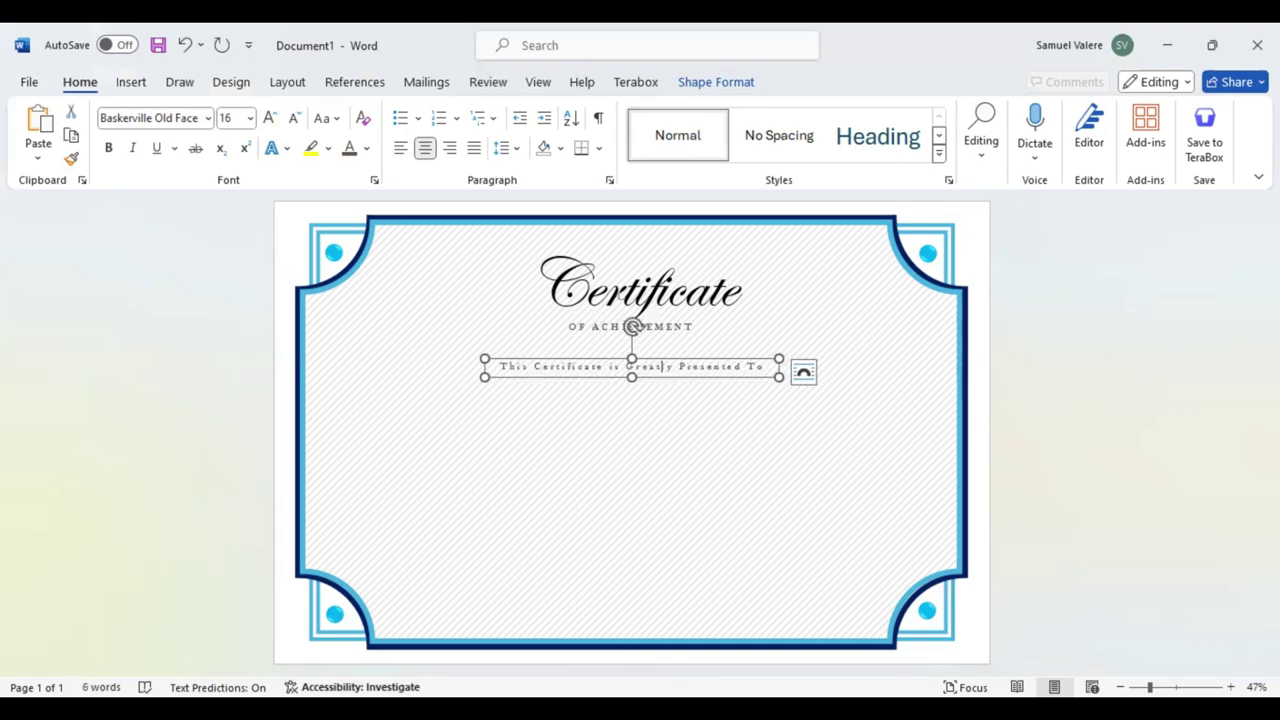
pyautogui.hotkey('ctrl', 'a')
pyautogui.click(823, 309)
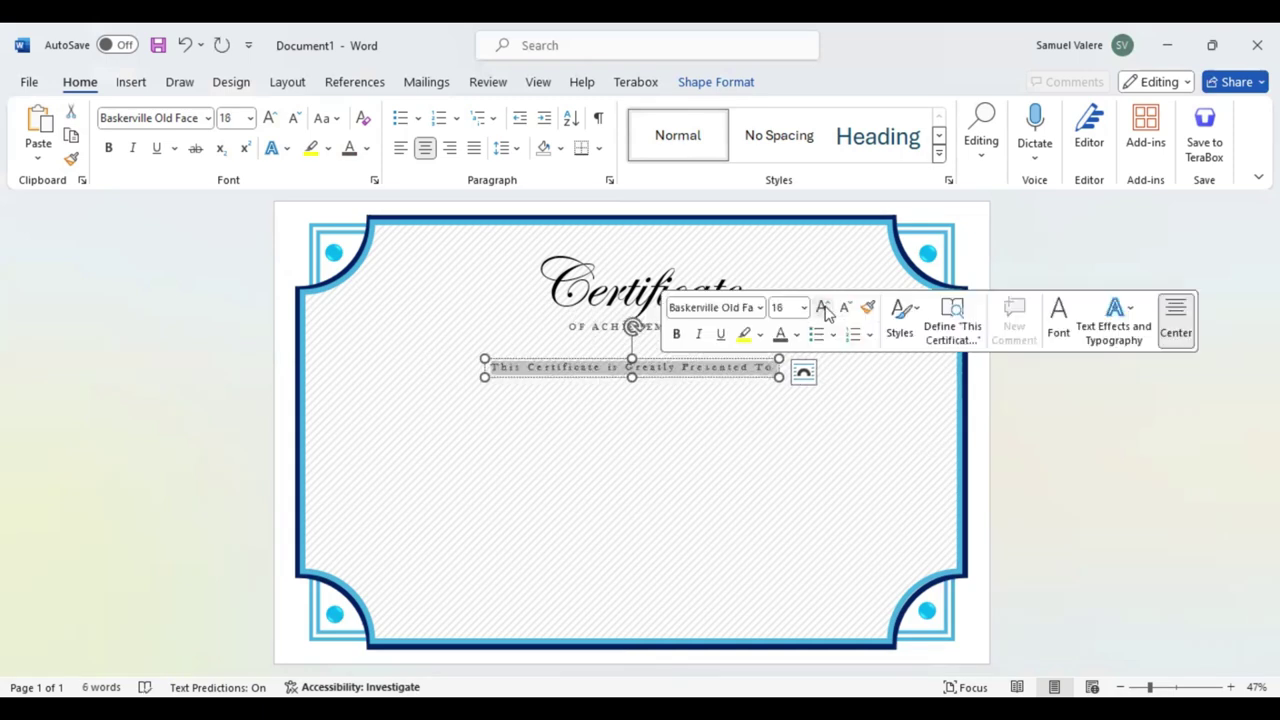
pyautogui.click(823, 309)
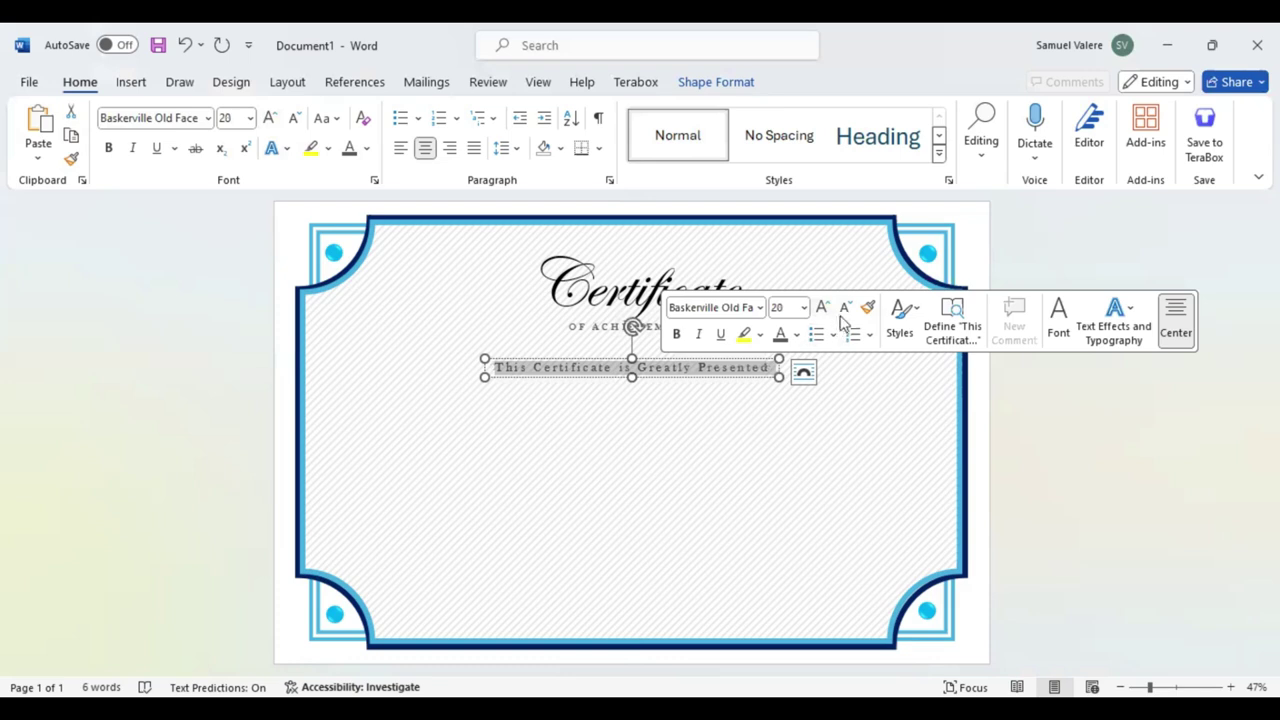
pyautogui.click(846, 309)
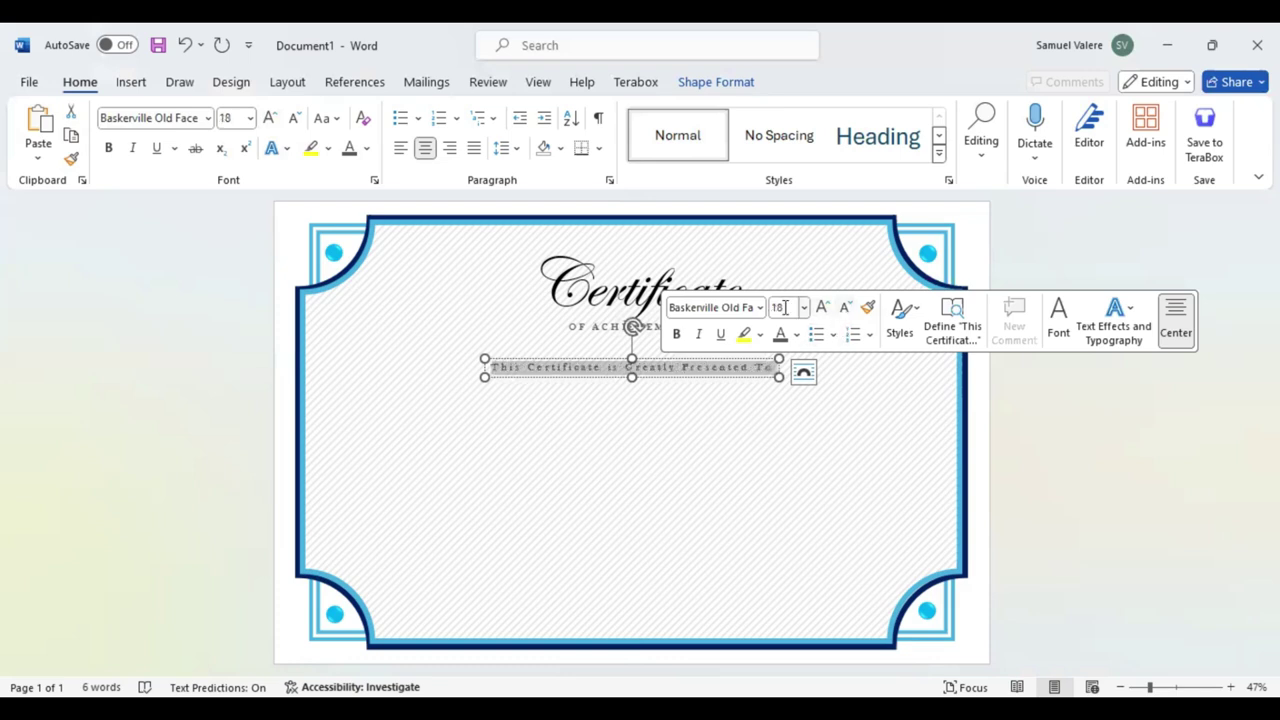
pyautogui.click(775, 357)
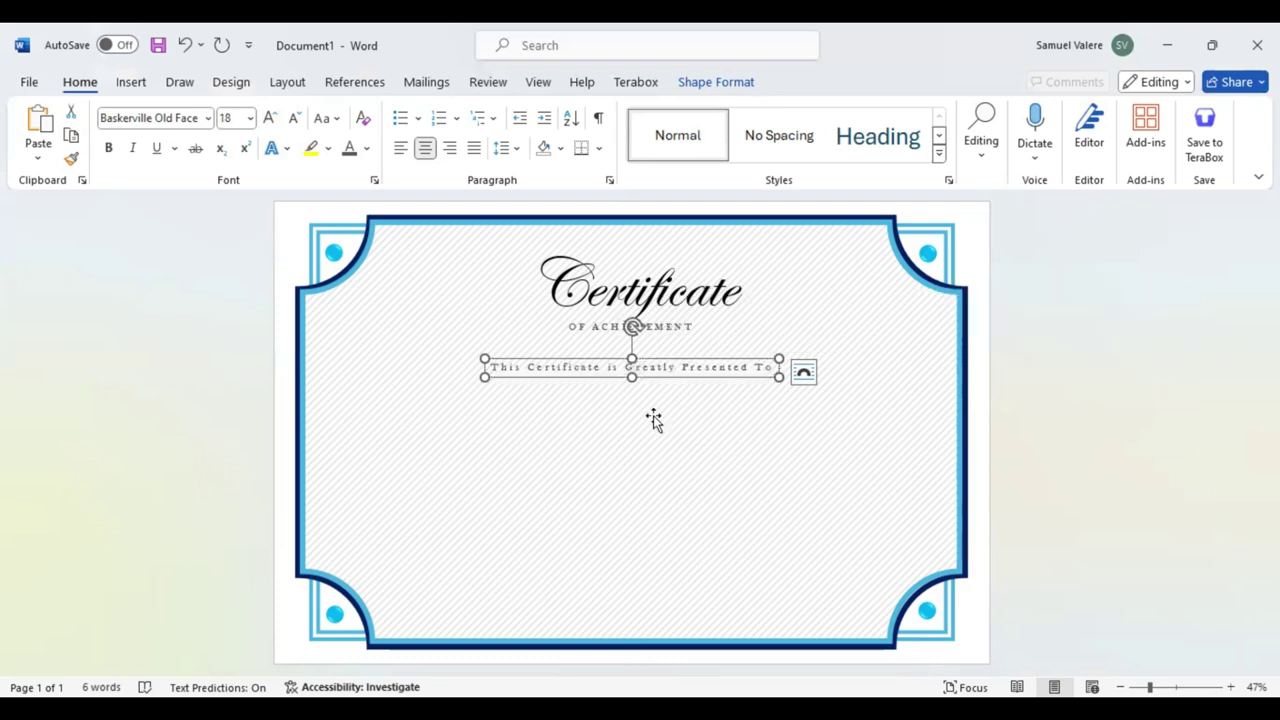
# Step: Copy the Certificate title box down as a 'Name Surname' placeholder centred under the presentation line
pyautogui.press('Tab')
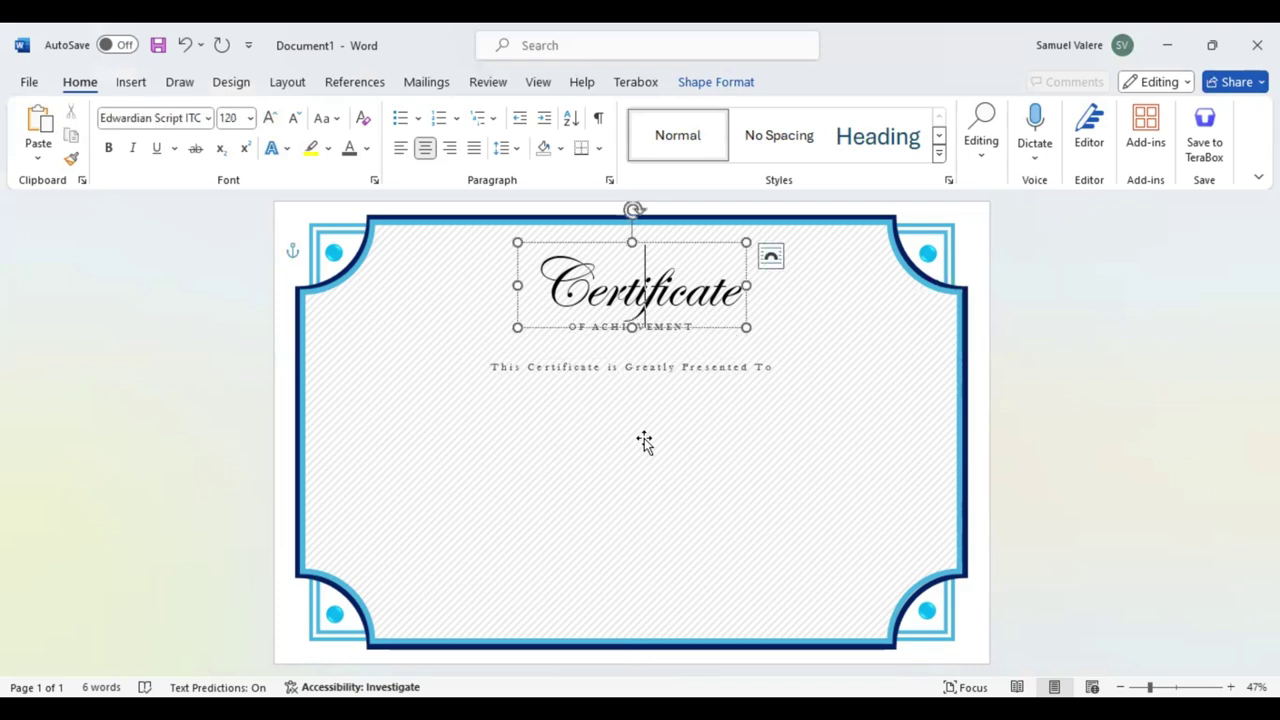
pyautogui.hotkey('ctrl', 'b')
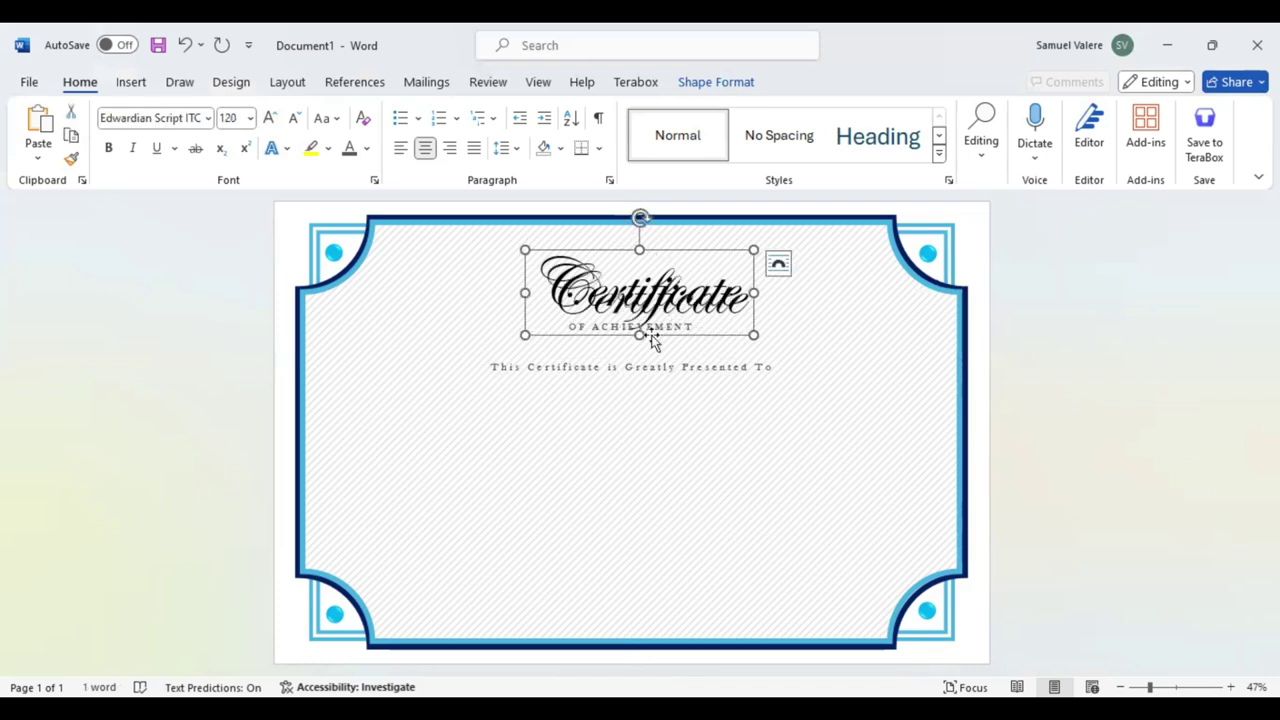
pyautogui.moveTo(668, 246)
pyautogui.mouseDown()
pyautogui.moveTo(623, 498)
pyautogui.moveTo(609, 497)
pyautogui.mouseUp()
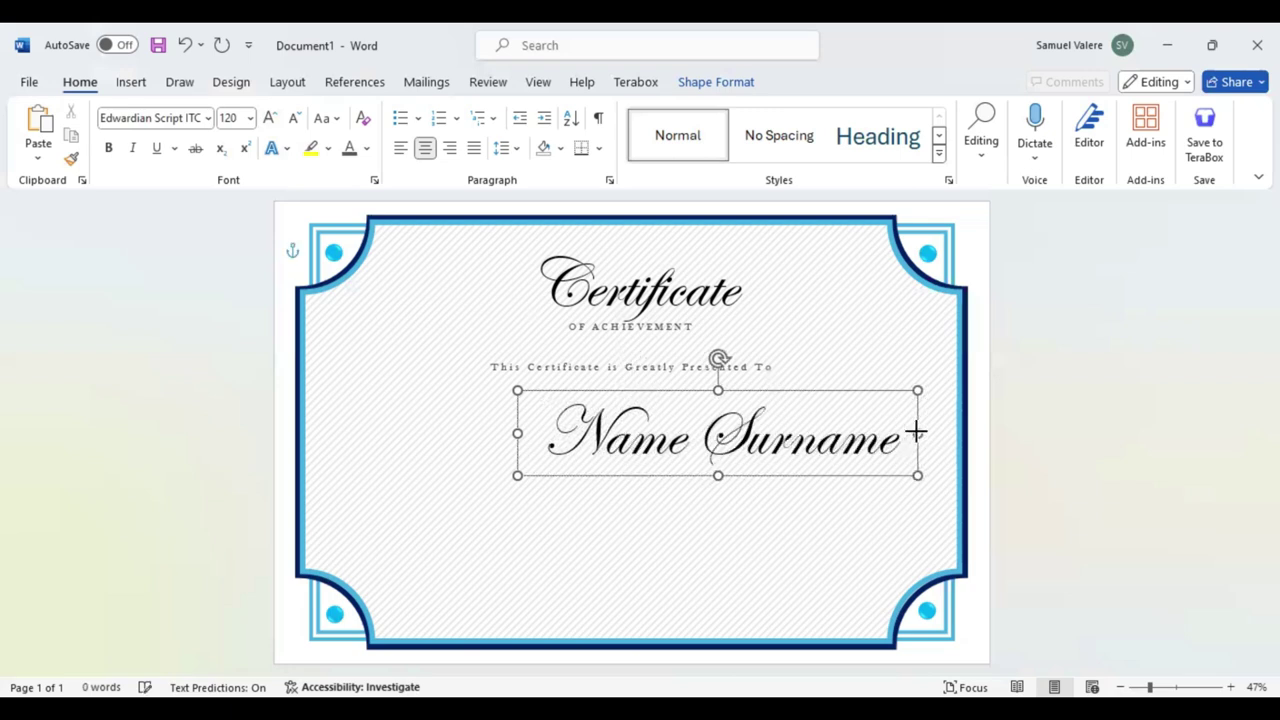
pyautogui.click(916, 432)
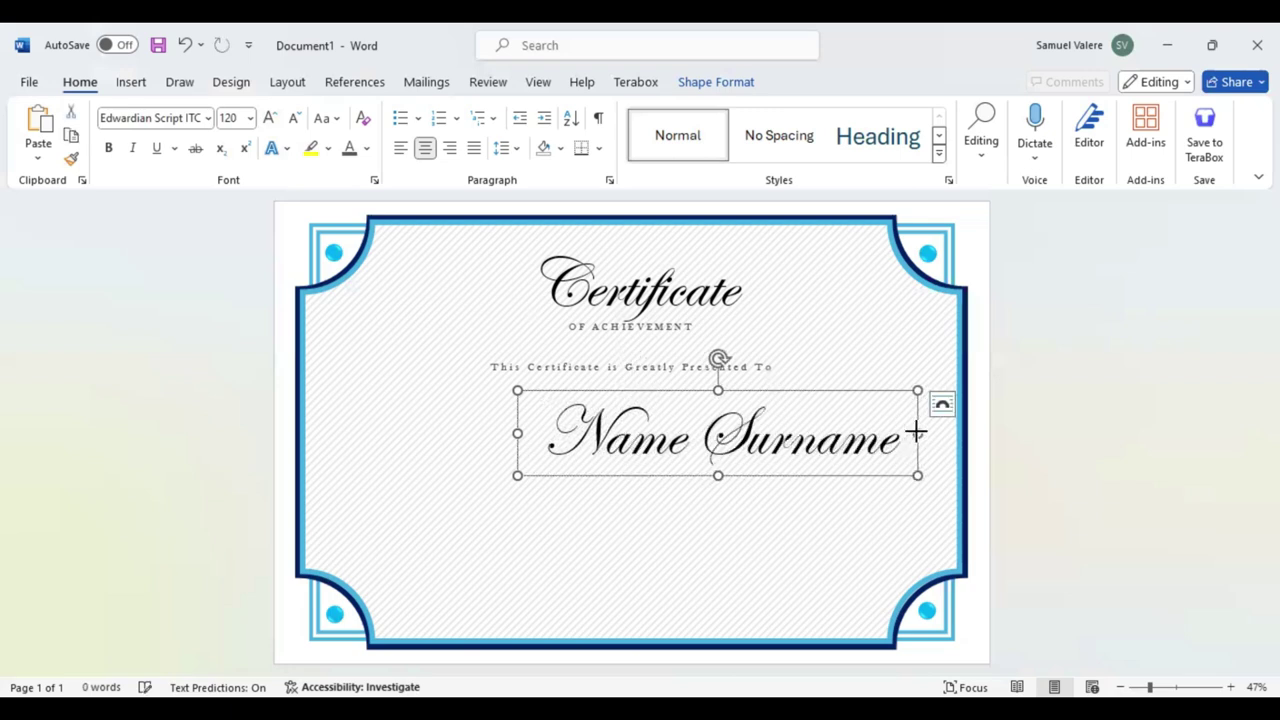
pyautogui.moveTo(647, 475); pyautogui.dragTo(537, 459)
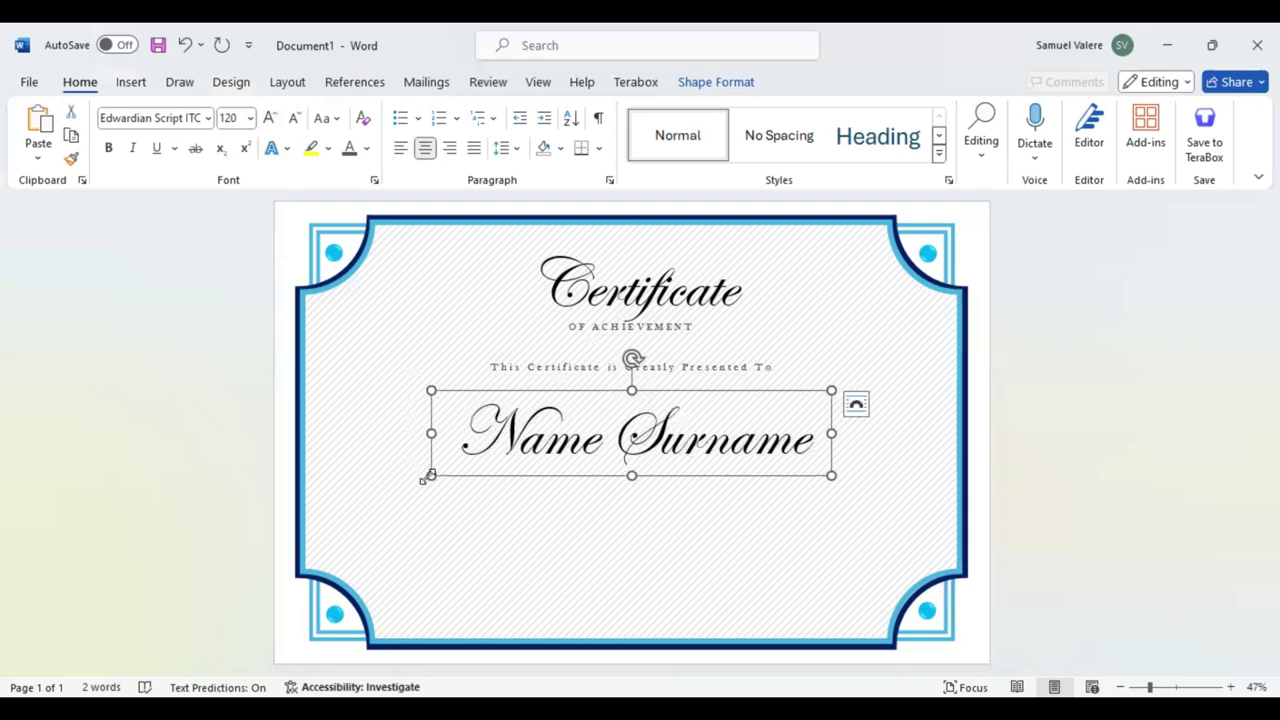
pyautogui.tripleClick(730, 440)
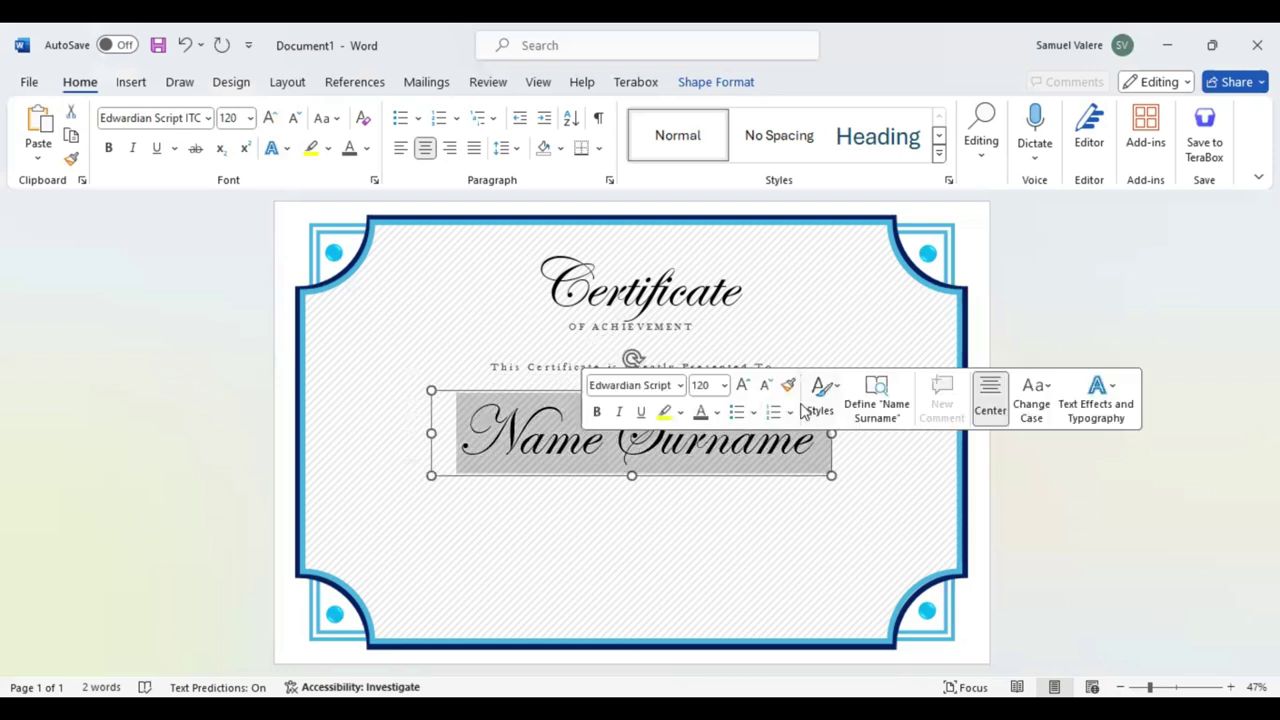
# Step: Colour the Name Surname placeholder light blue and the Certificate title dark navy blue
pyautogui.click(718, 413)
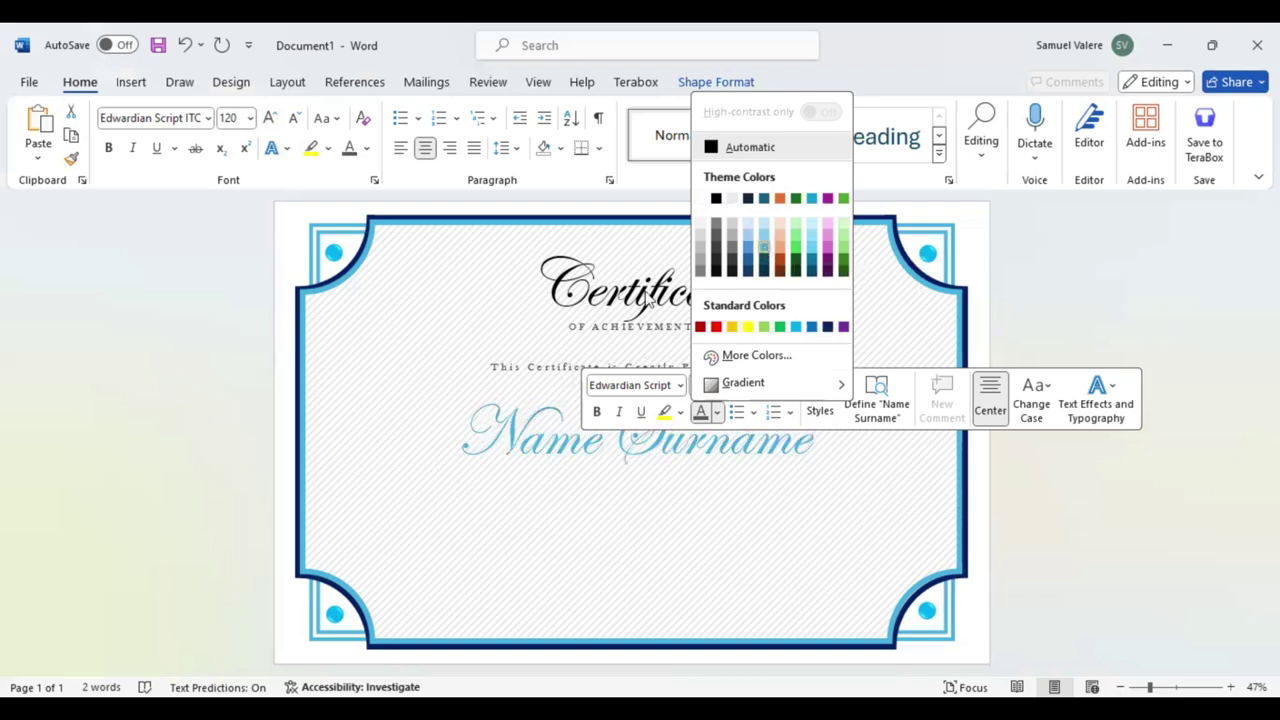
pyautogui.doubleClick(648, 298)
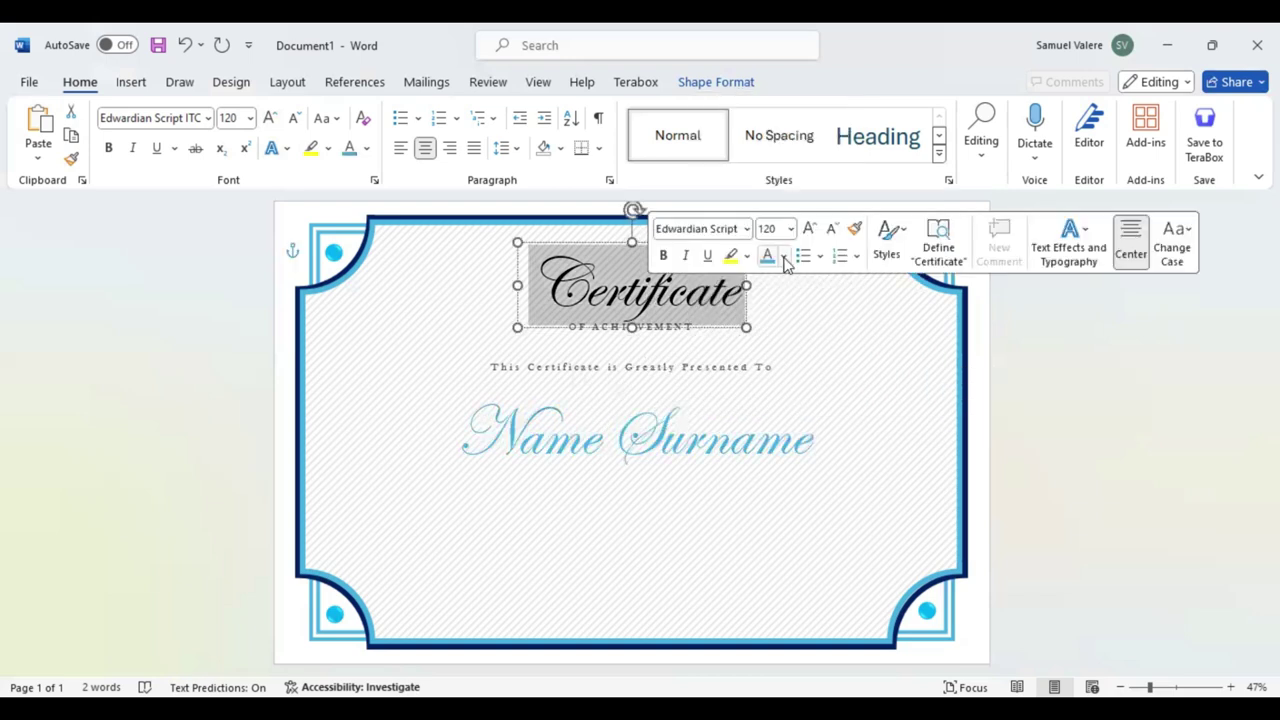
pyautogui.click(784, 256)
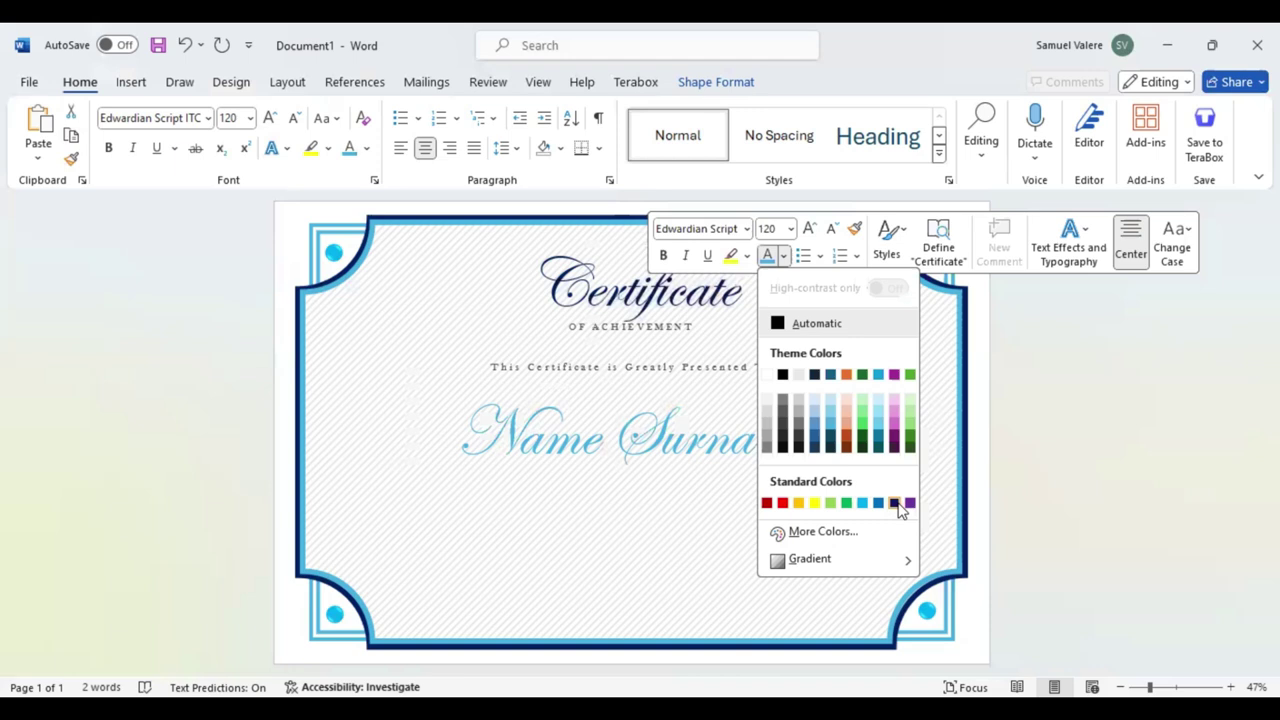
pyautogui.click(896, 504)
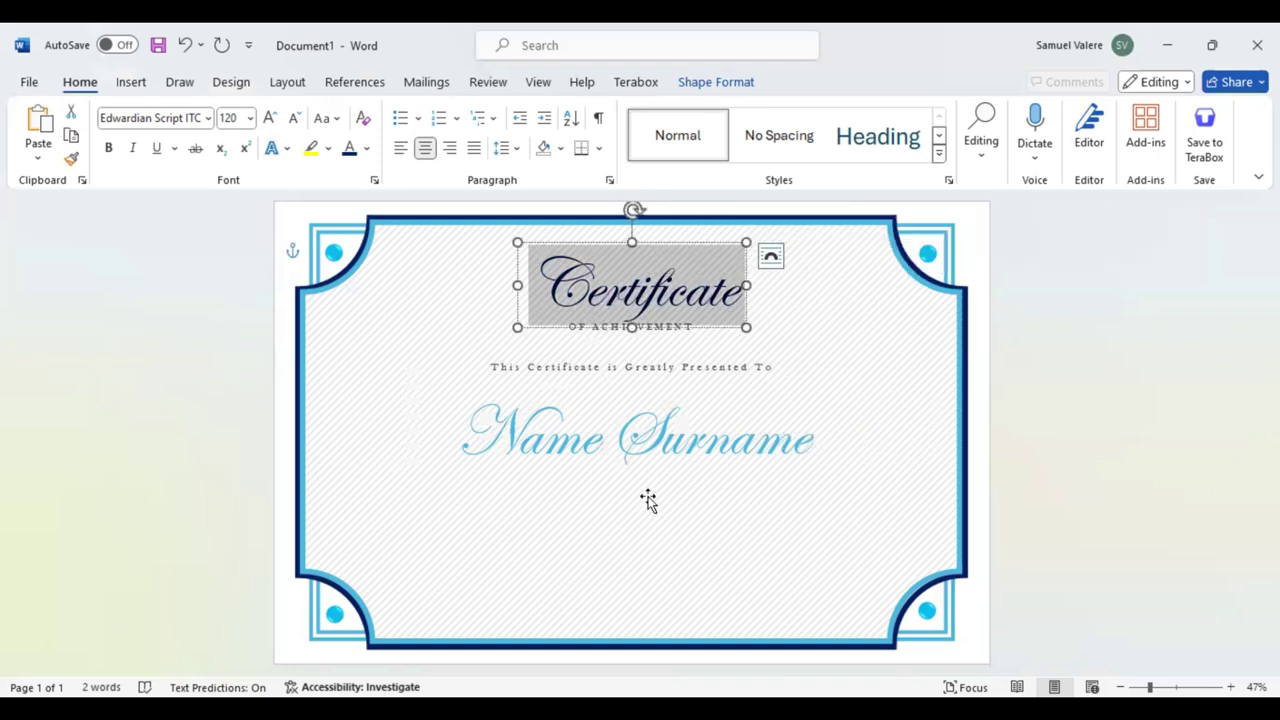
pyautogui.click(600, 478)
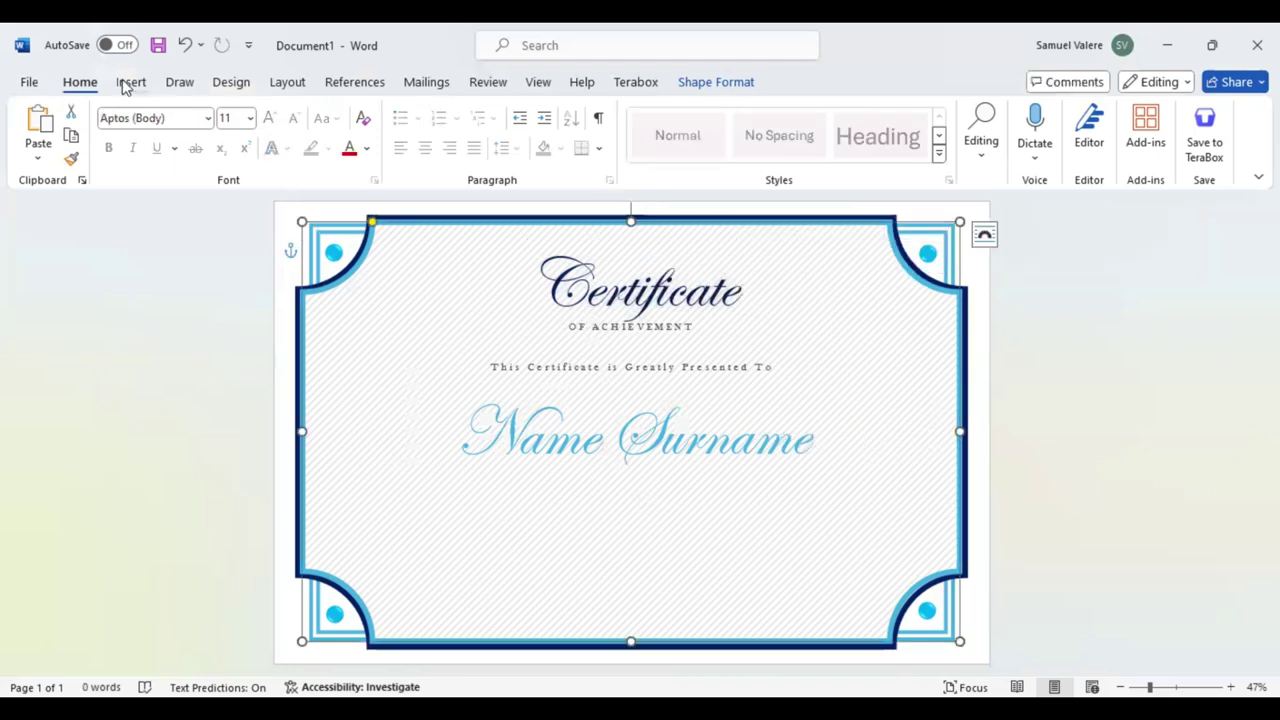
pyautogui.click(131, 82)
# Step: Draw a text box below Name Surname and paste the honour paragraph into it
pyautogui.click(272, 111)
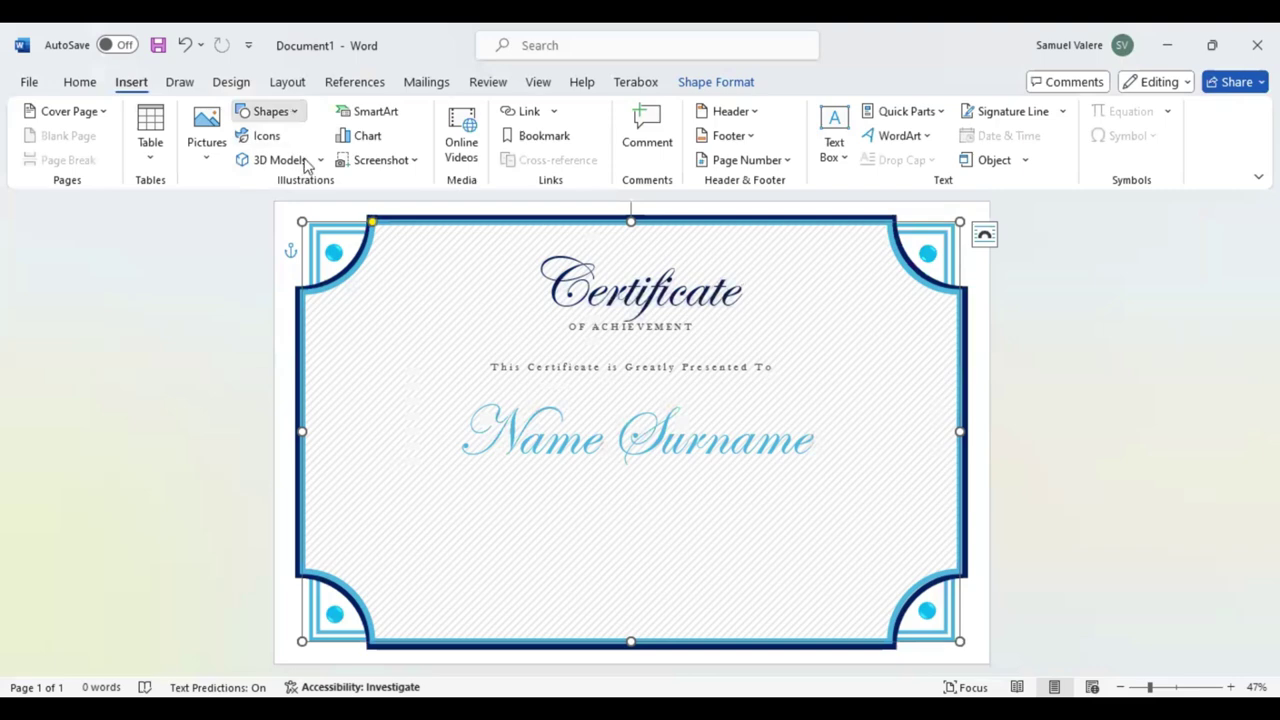
pyautogui.click(297, 160)
pyautogui.moveTo(522, 475); pyautogui.dragTo(810, 538)
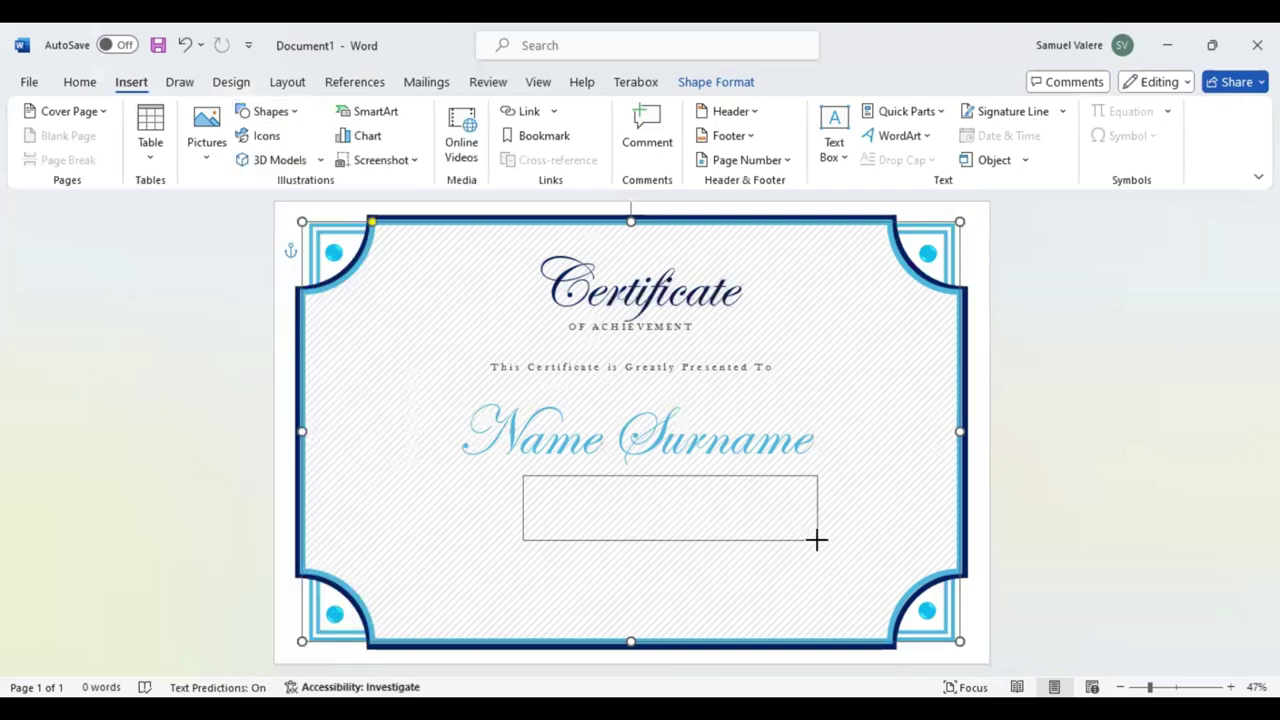
pyautogui.hotkey('ctrl', 'v')
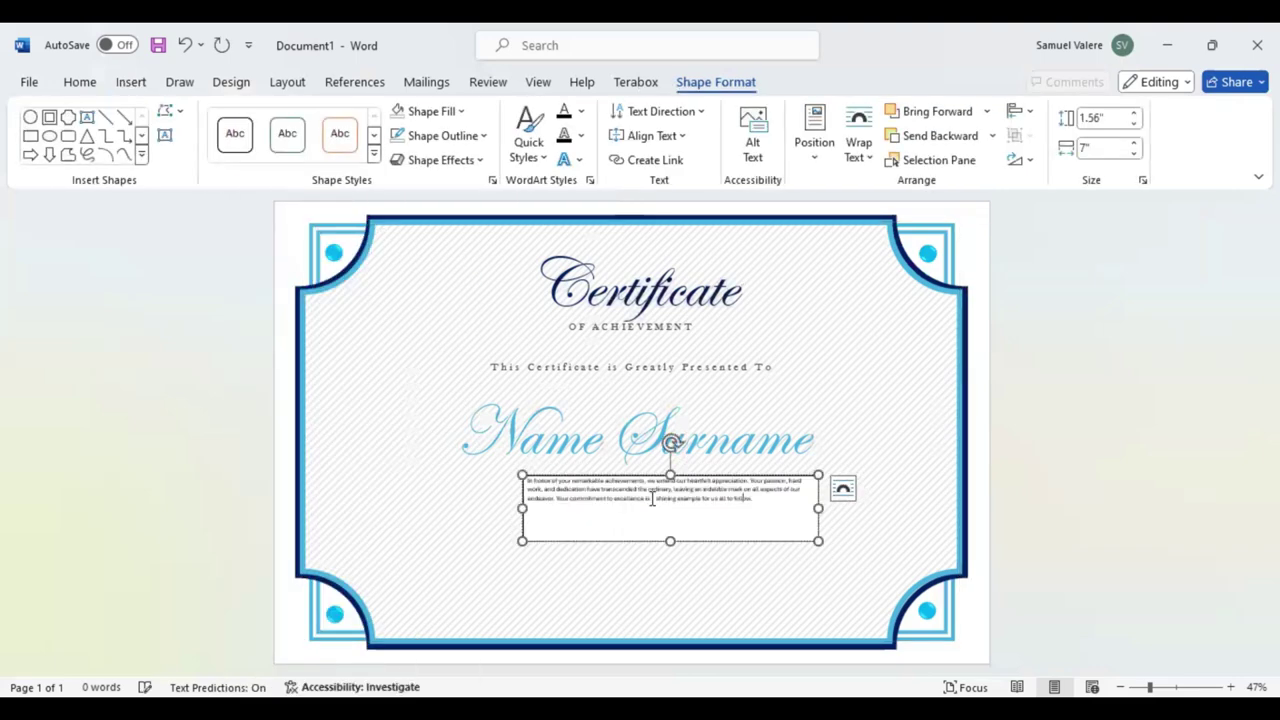
pyautogui.hotkey('ctrl', 'a')
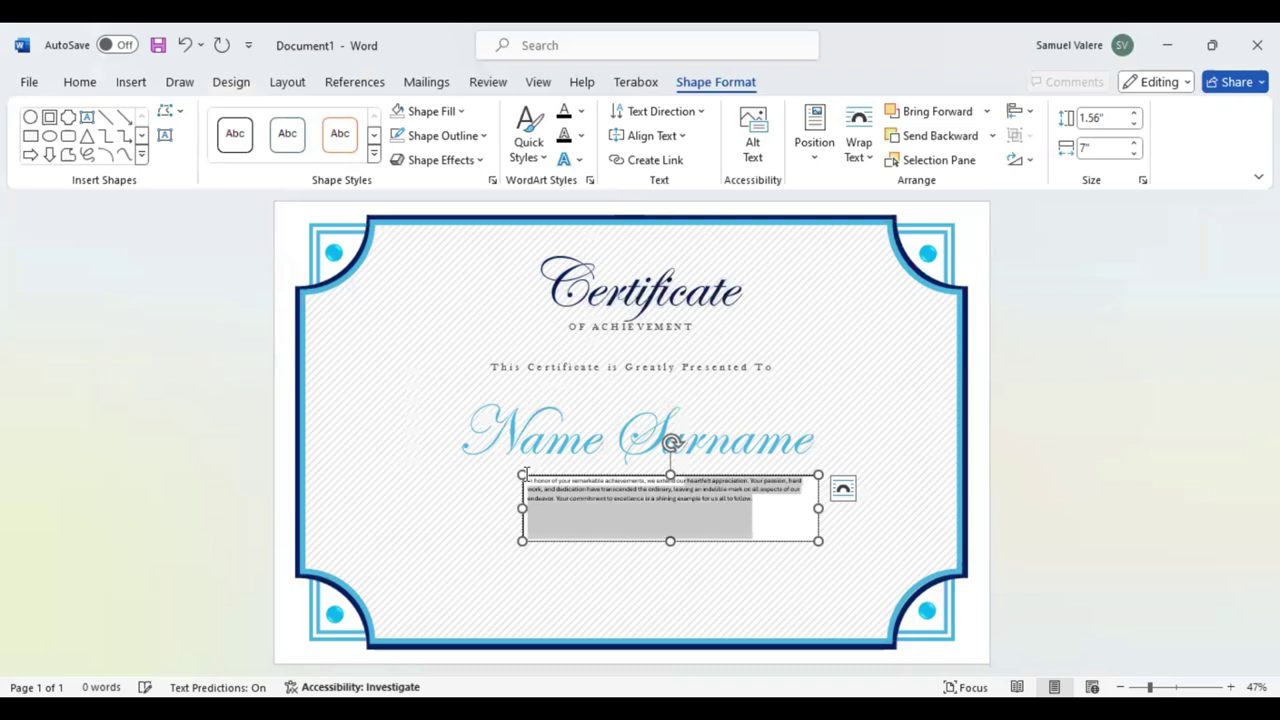
# Step: Format the paragraph as centred 20 pt Baskerville Old Face, then widen and centre its box
pyautogui.click(62, 82)
pyautogui.click(150, 118)
pyautogui.write('Baskerville Old Face')
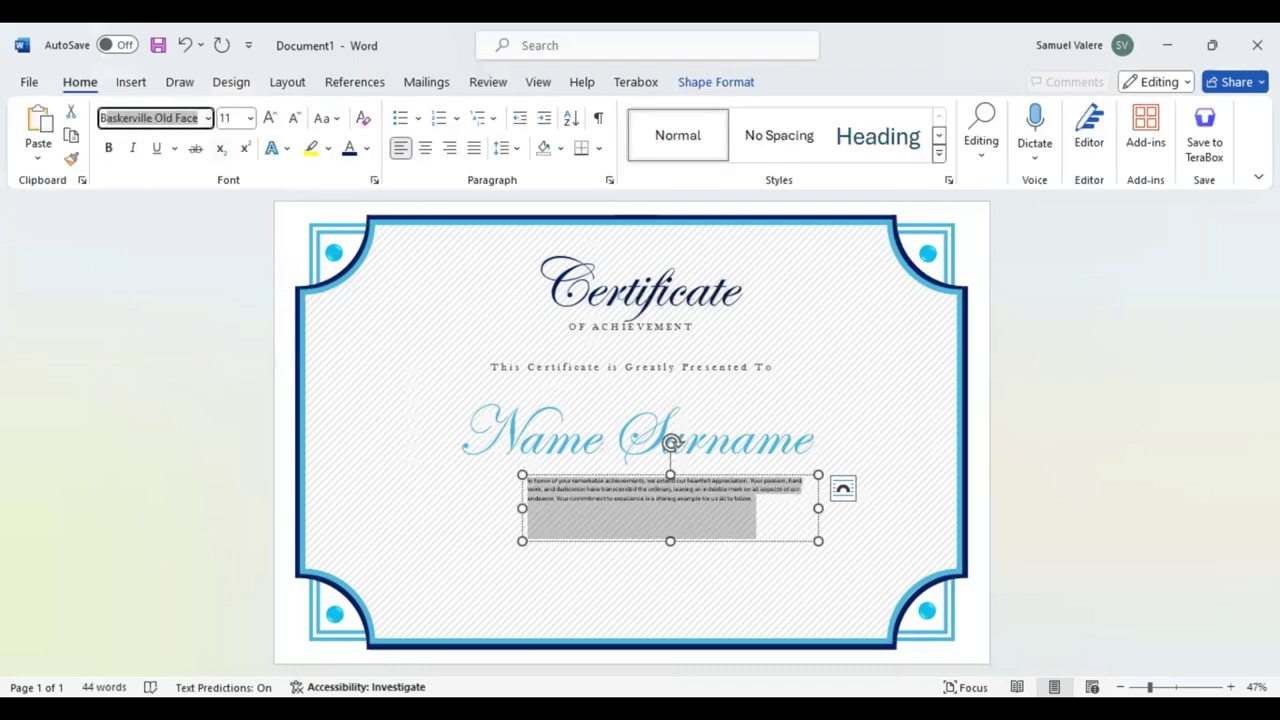
pyautogui.press('Return')
pyautogui.click(425, 147)
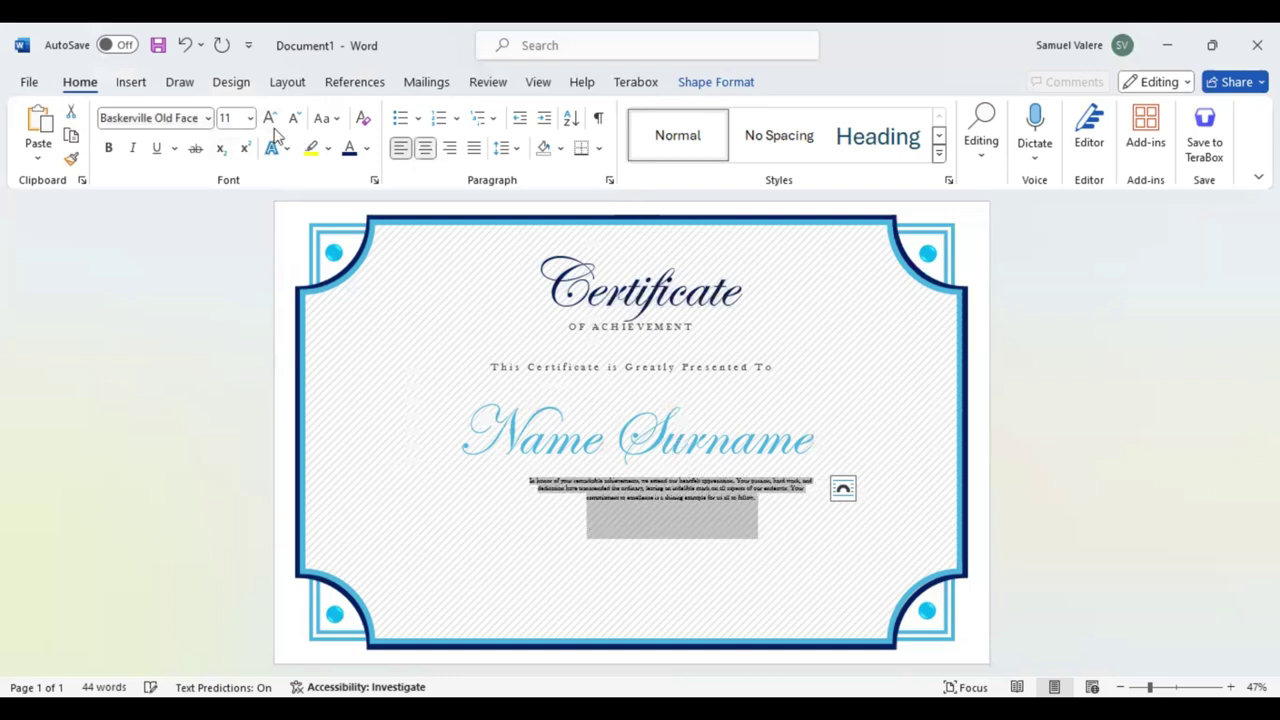
pyautogui.click(270, 119)
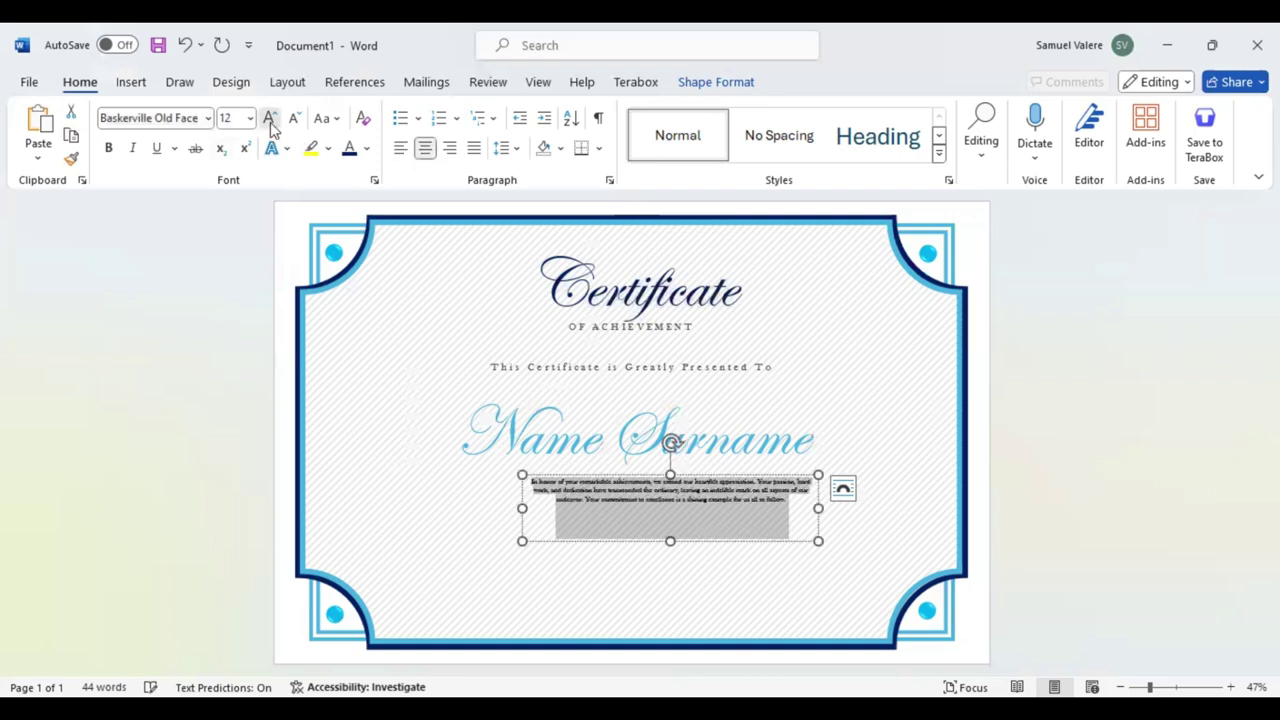
pyautogui.click(270, 119)
pyautogui.click(270, 119)
pyautogui.click(270, 119)
pyautogui.click(270, 119)
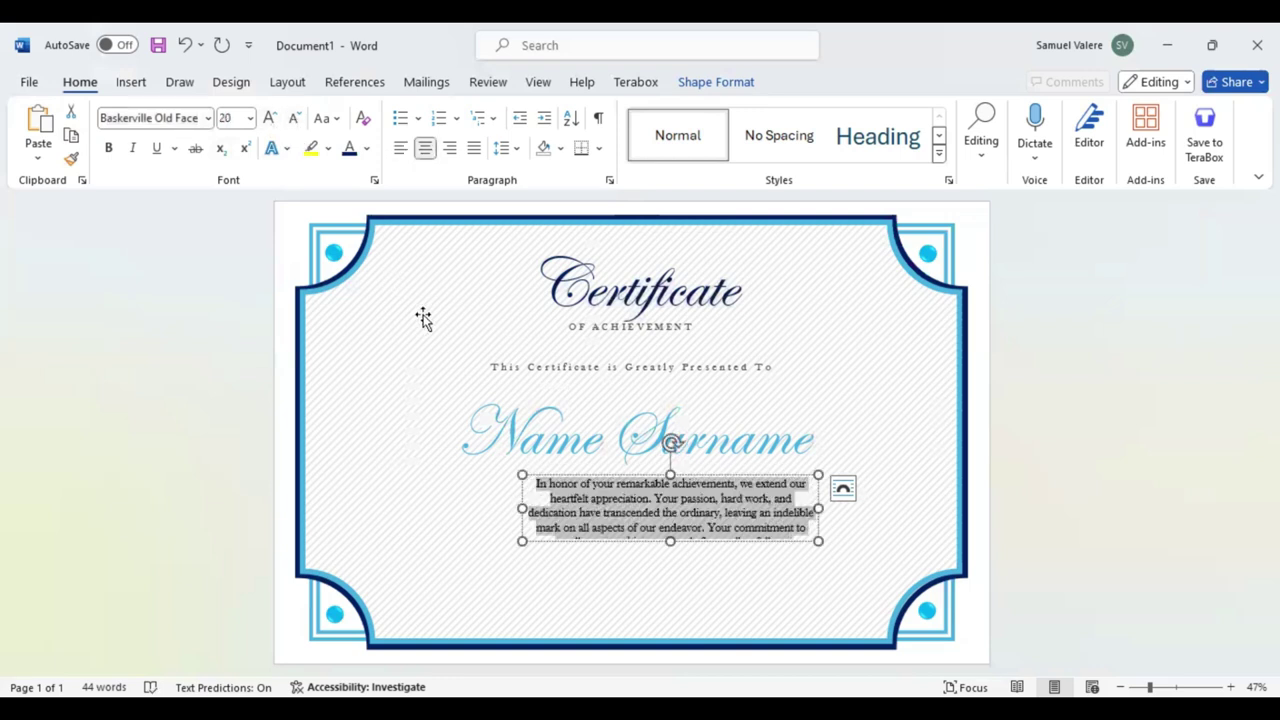
pyautogui.moveTo(522, 541)
pyautogui.mouseDown()
pyautogui.moveTo(449, 556)
pyautogui.moveTo(388, 548)
pyautogui.mouseUp()
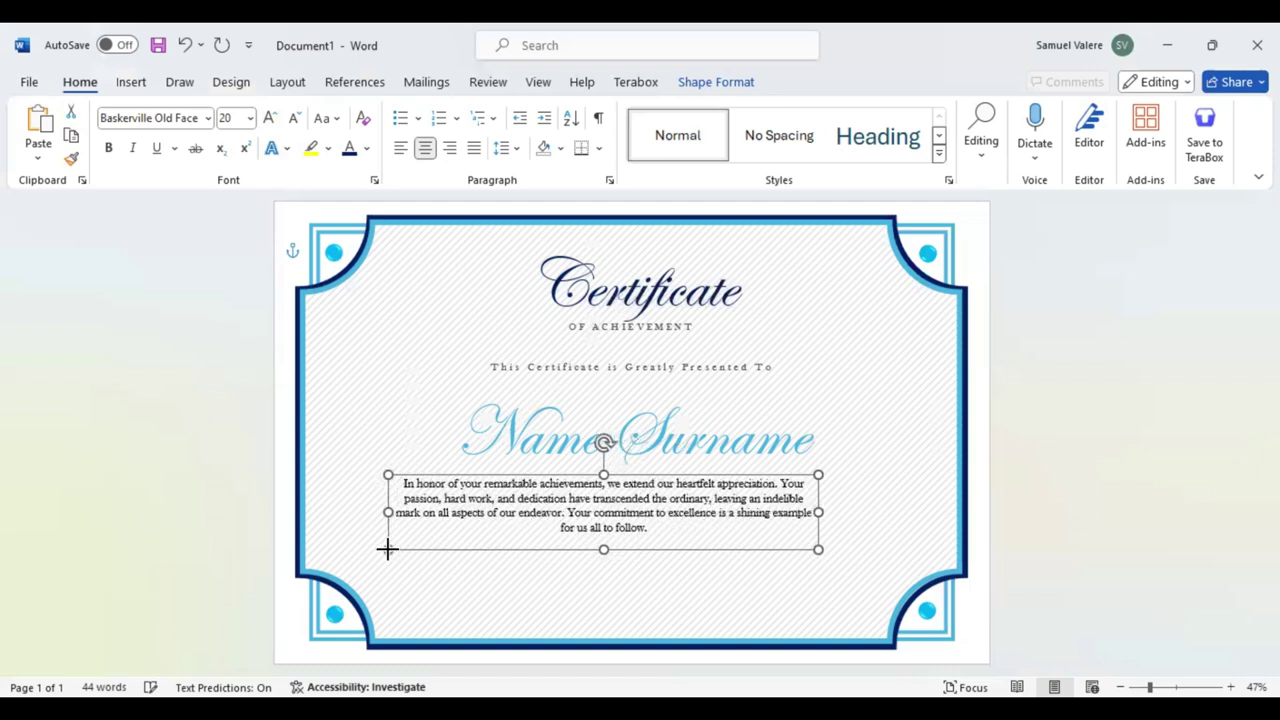
pyautogui.press('Right')
pyautogui.press('Right')
pyautogui.press('Right')
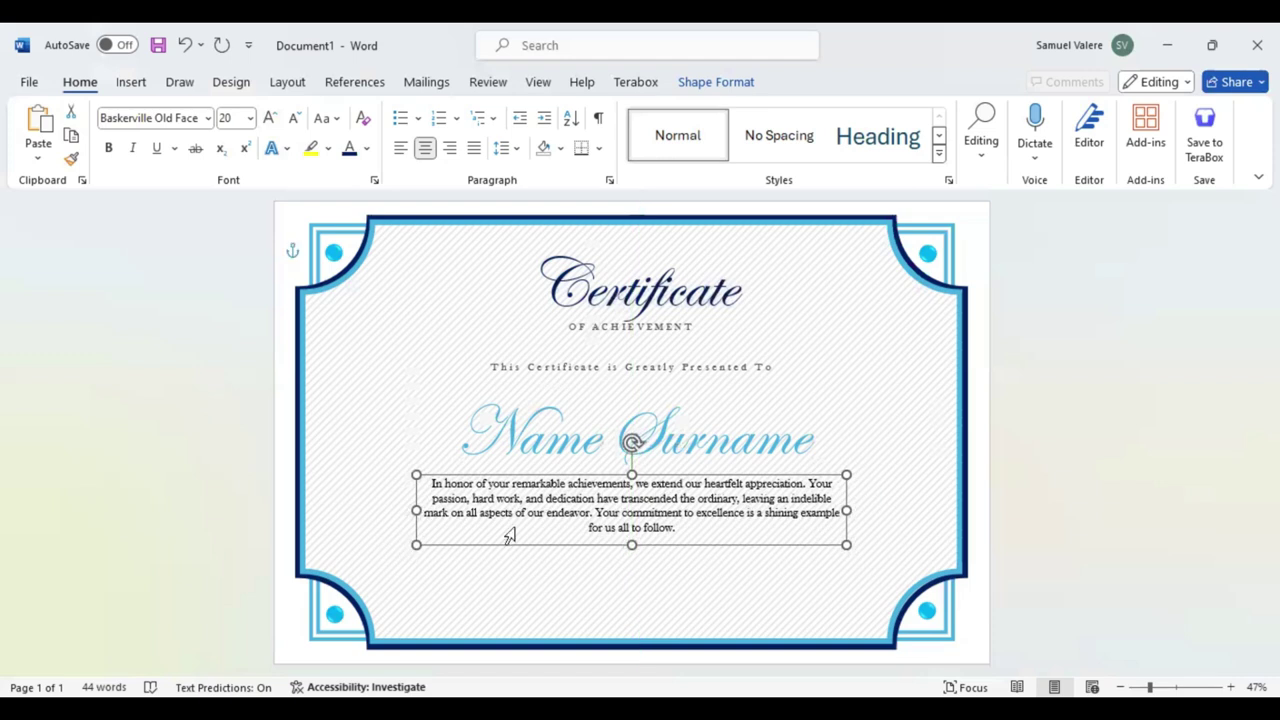
# Step: Draw a wide rectangle near the bottom border, centred under the paragraph
pyautogui.click(130, 84)
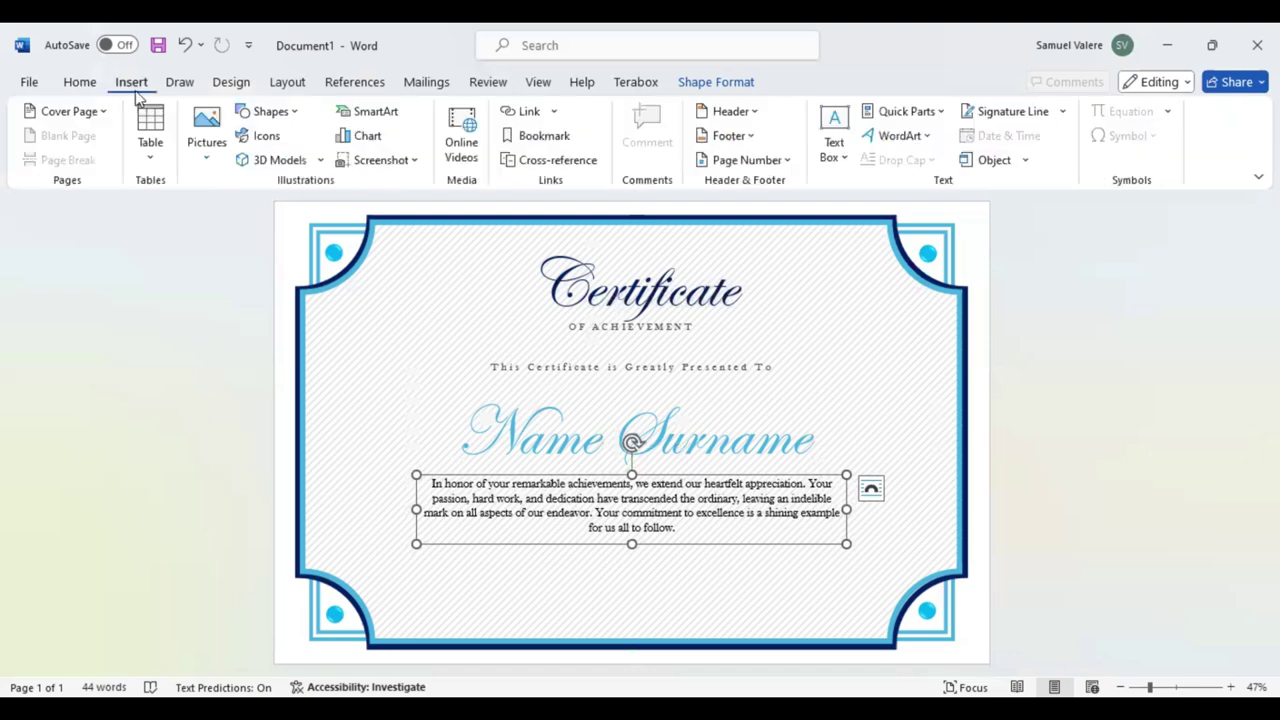
pyautogui.click(289, 112)
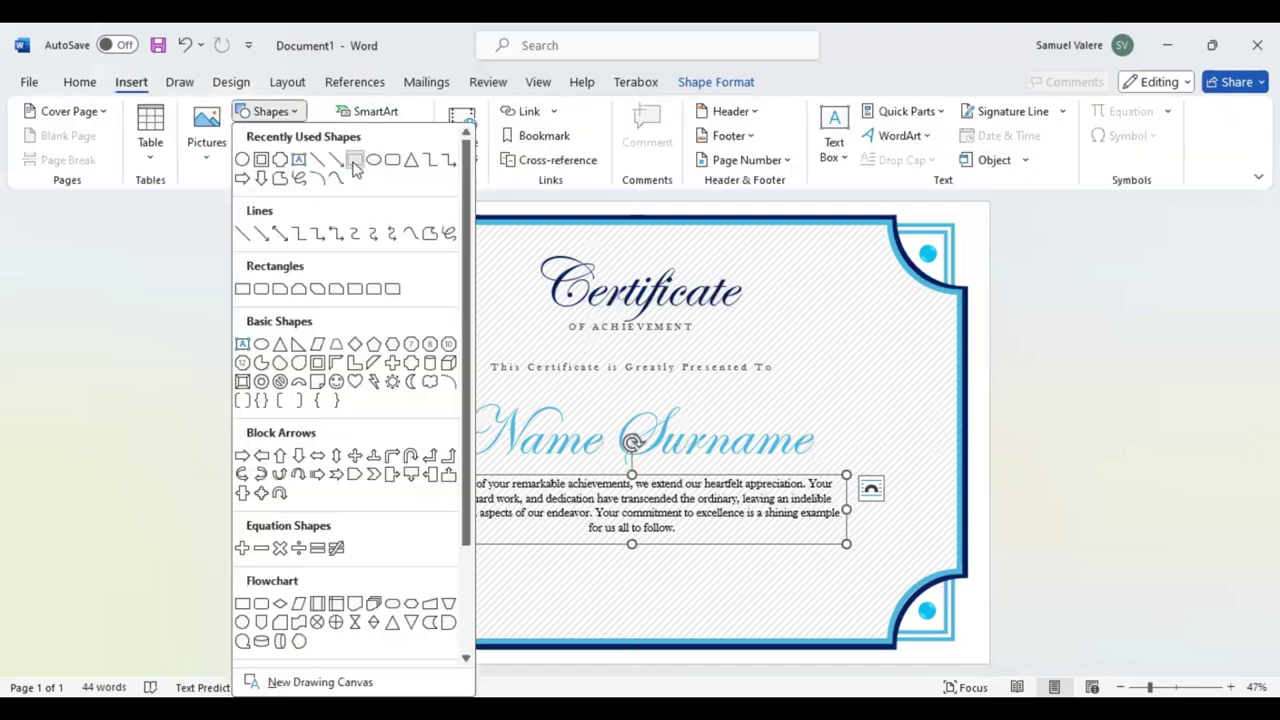
pyautogui.click(354, 160)
pyautogui.moveTo(474, 597)
pyautogui.mouseDown()
pyautogui.moveTo(783, 625)
pyautogui.moveTo(736, 625)
pyautogui.moveTo(747, 588)
pyautogui.mouseUp()
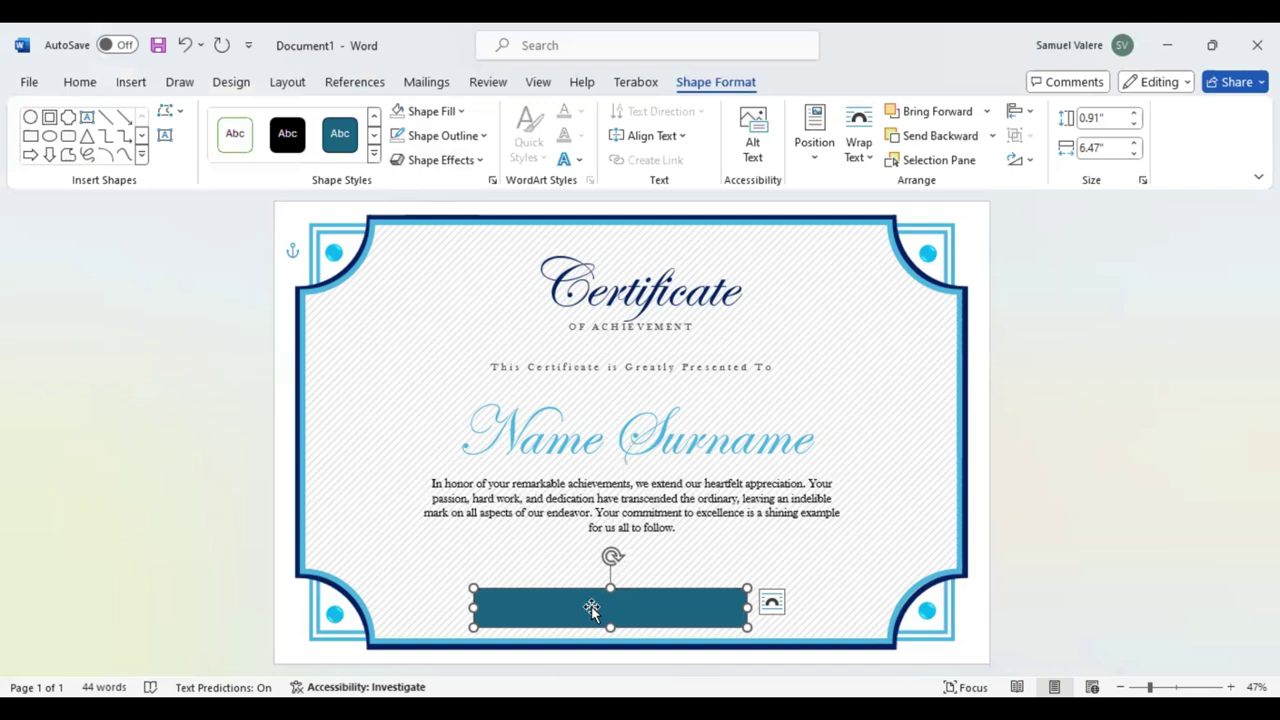
pyautogui.moveTo(588, 605); pyautogui.dragTo(604, 600)
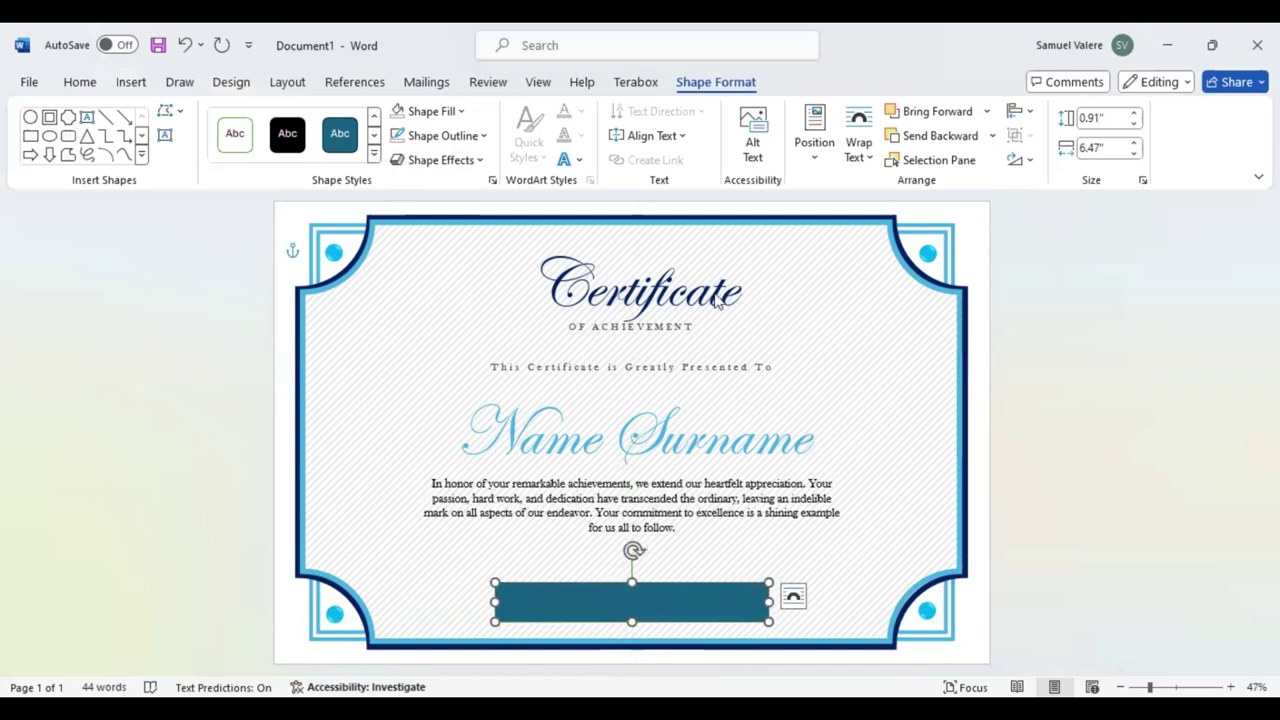
pyautogui.rightClick(664, 602)
pyautogui.click(768, 602)
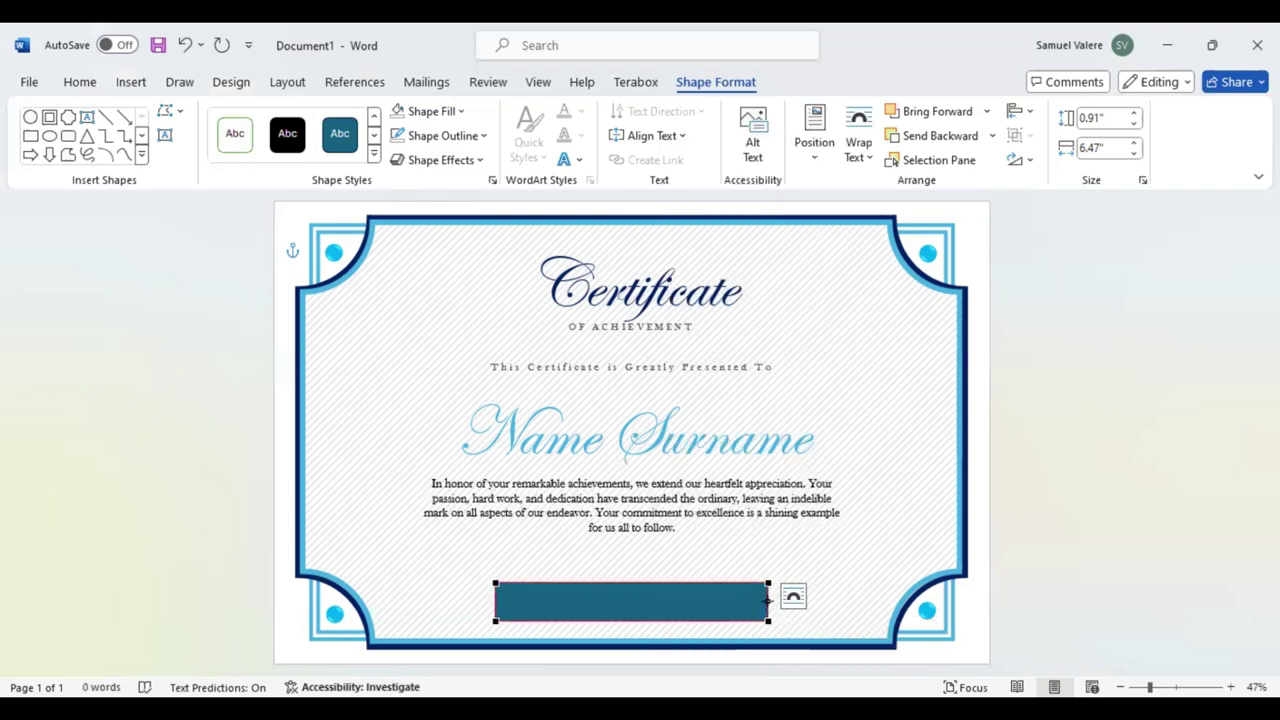
# Step: Add points to both short ends and pull them inward into V-notches, then recentre the banner
pyautogui.rightClick(766, 600)
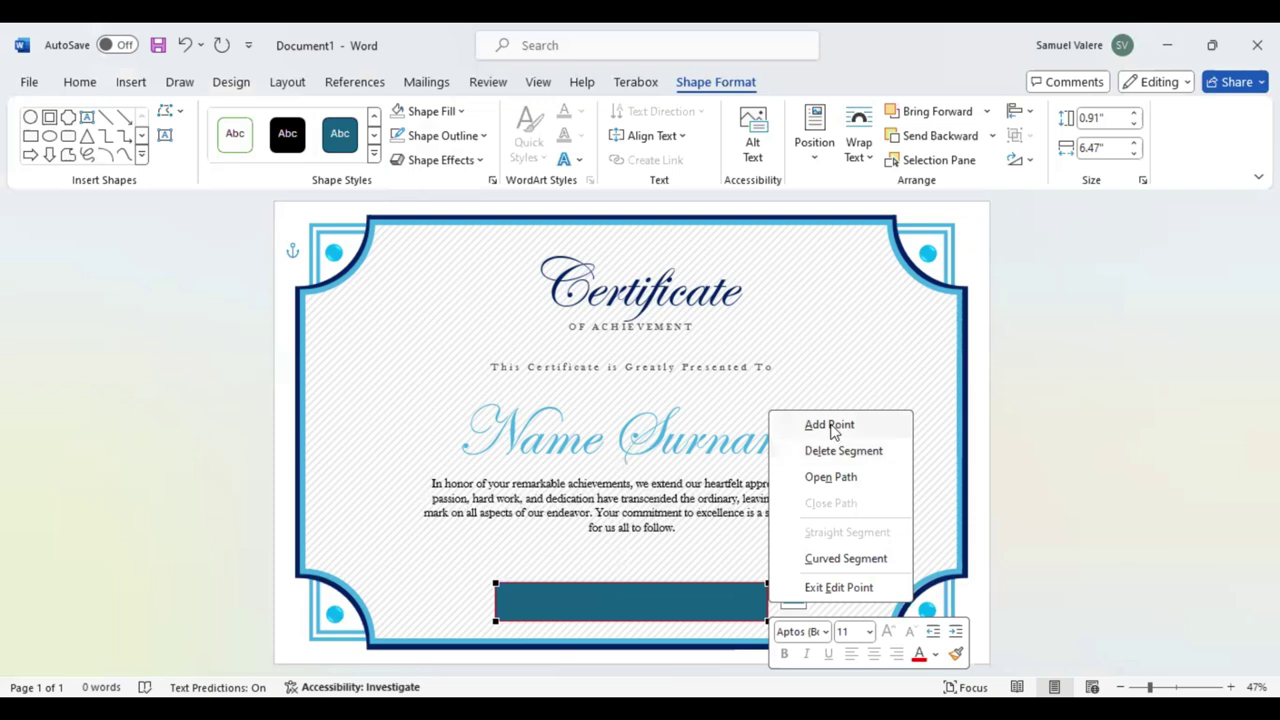
pyautogui.click(495, 603)
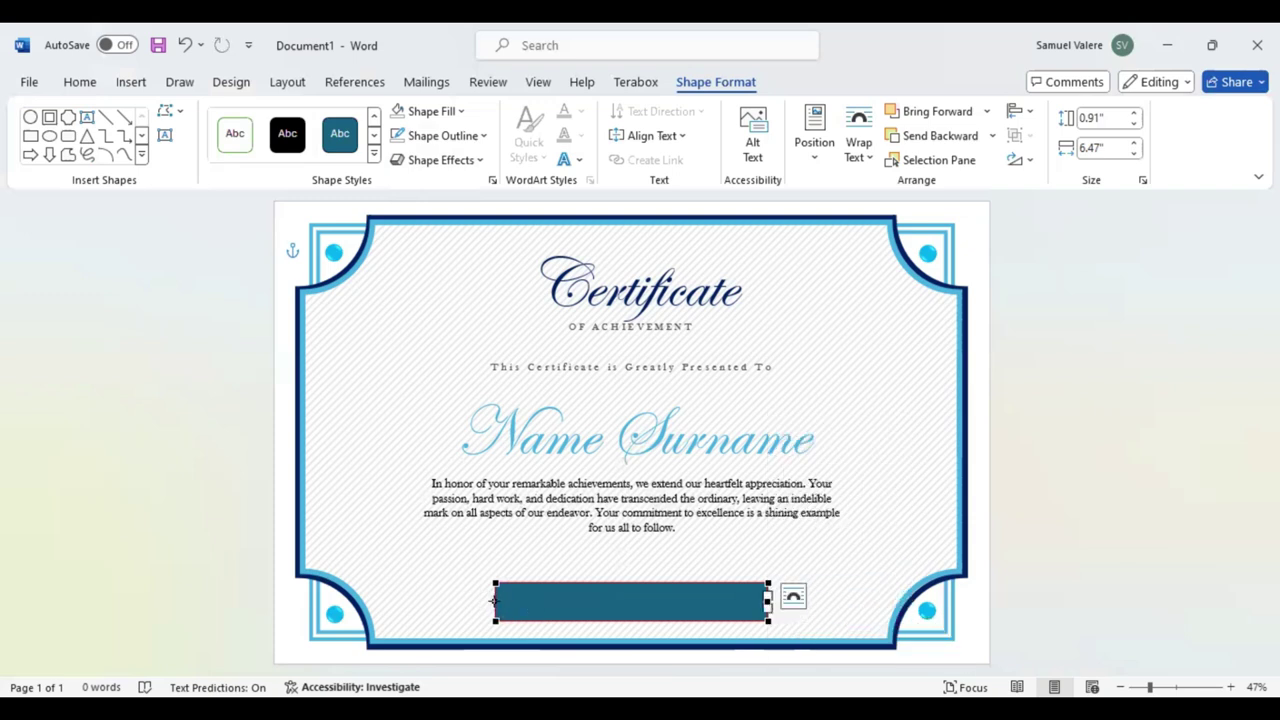
pyautogui.rightClick(494, 601)
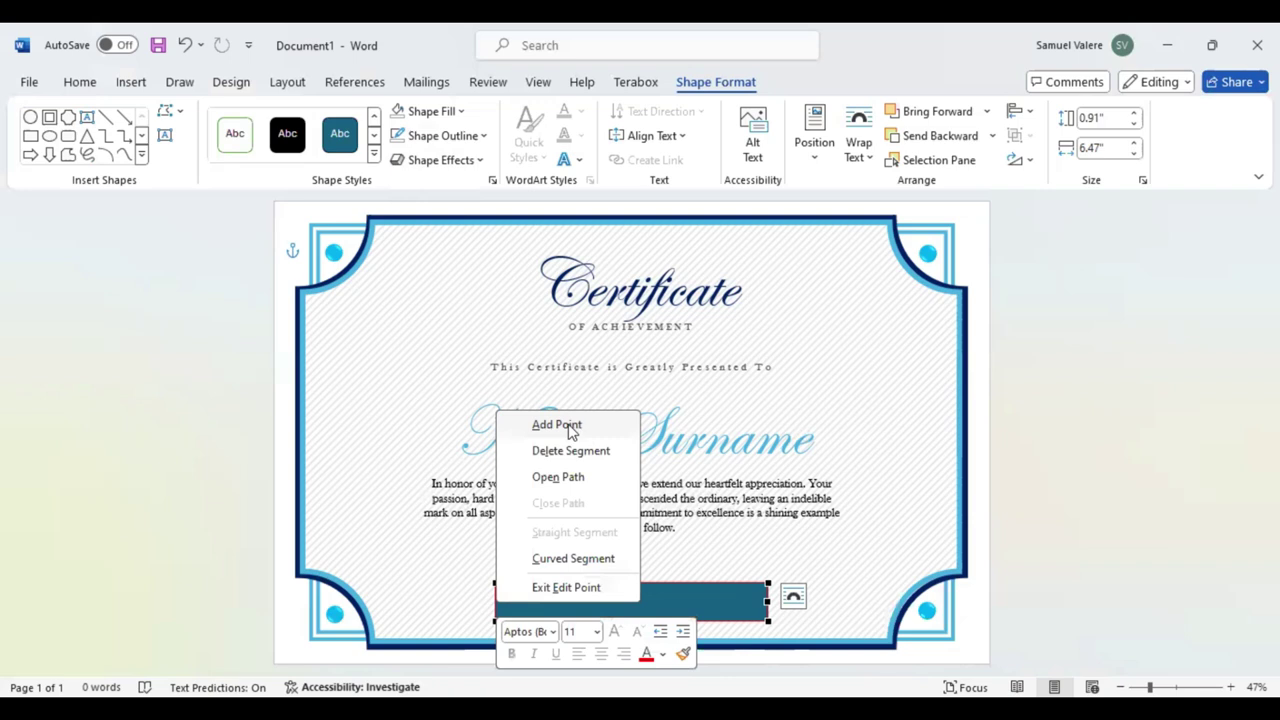
pyautogui.click(556, 425)
pyautogui.moveTo(496, 601)
pyautogui.mouseDown()
pyautogui.moveTo(535, 602)
pyautogui.moveTo(521, 602)
pyautogui.mouseUp()
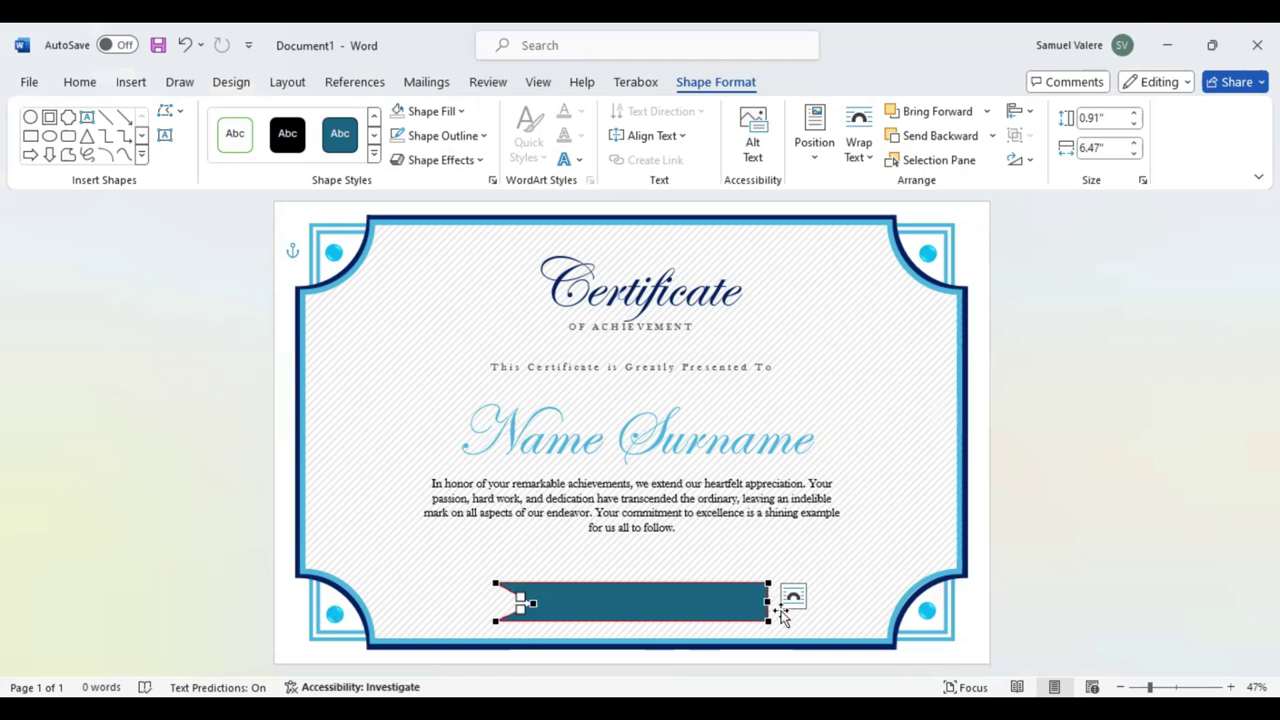
pyautogui.moveTo(766, 601); pyautogui.dragTo(716, 601)
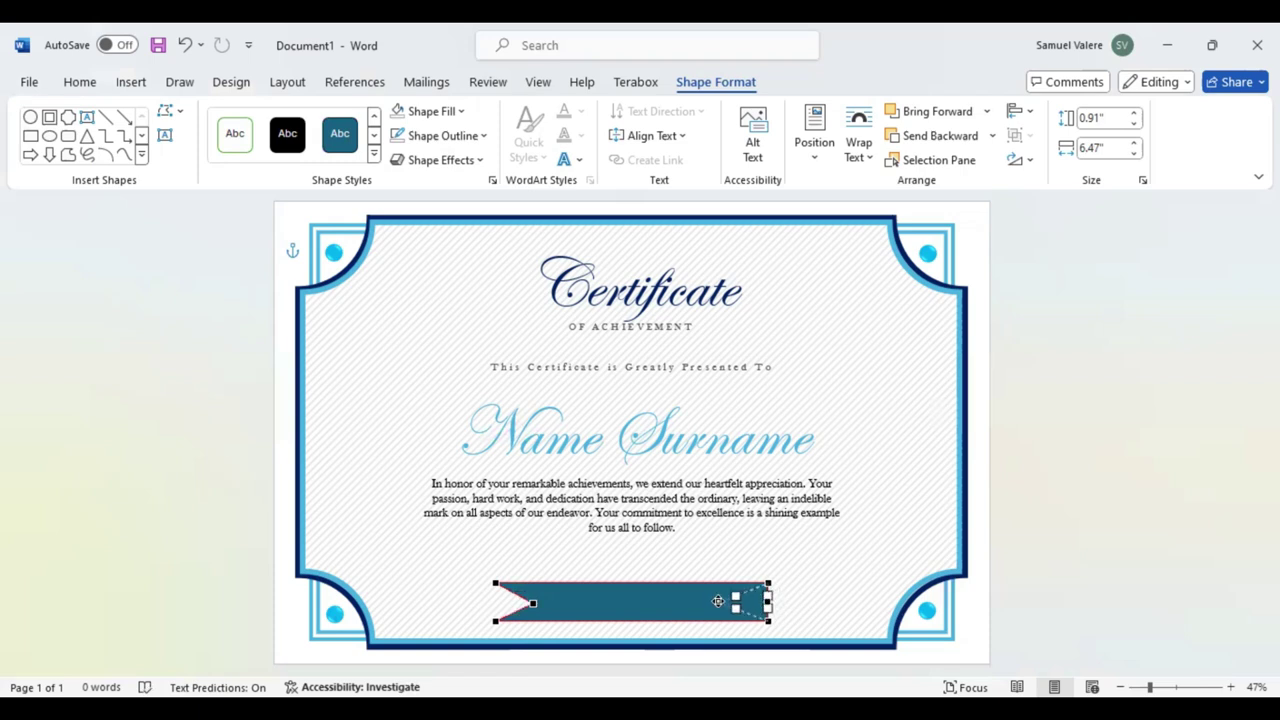
pyautogui.moveTo(716, 601); pyautogui.dragTo(720, 603)
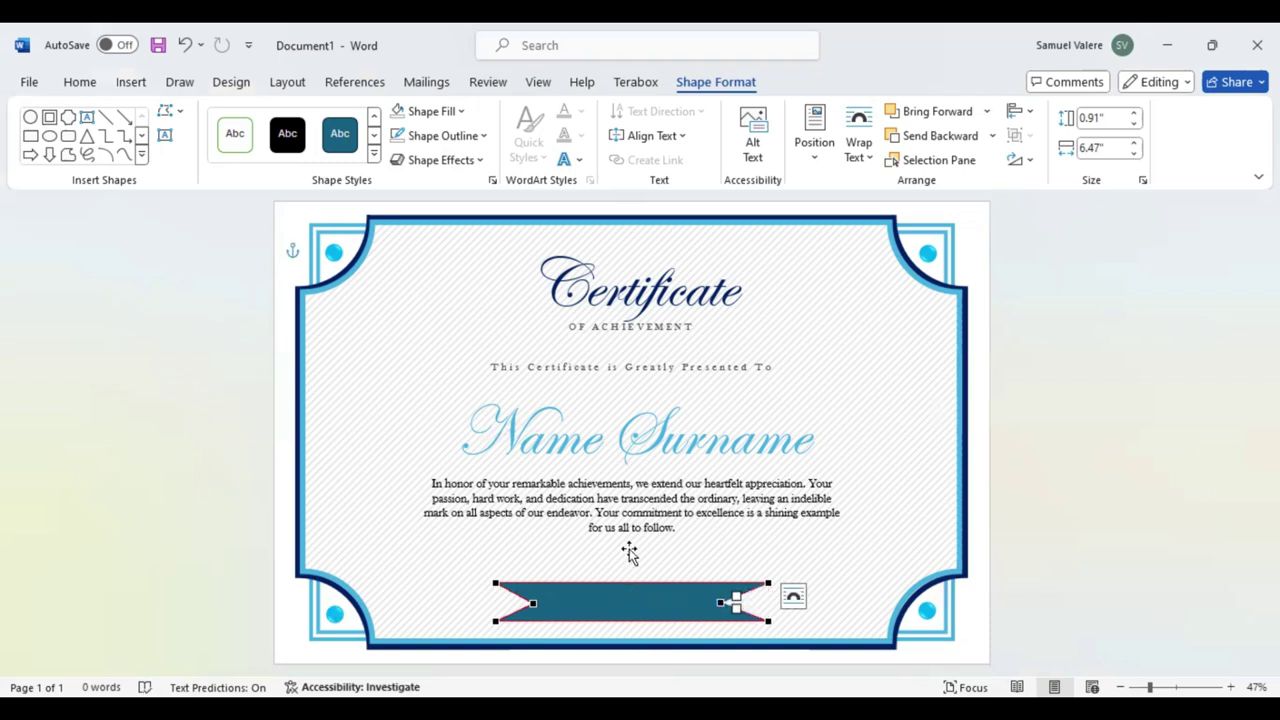
pyautogui.click(633, 597)
pyautogui.click(633, 597)
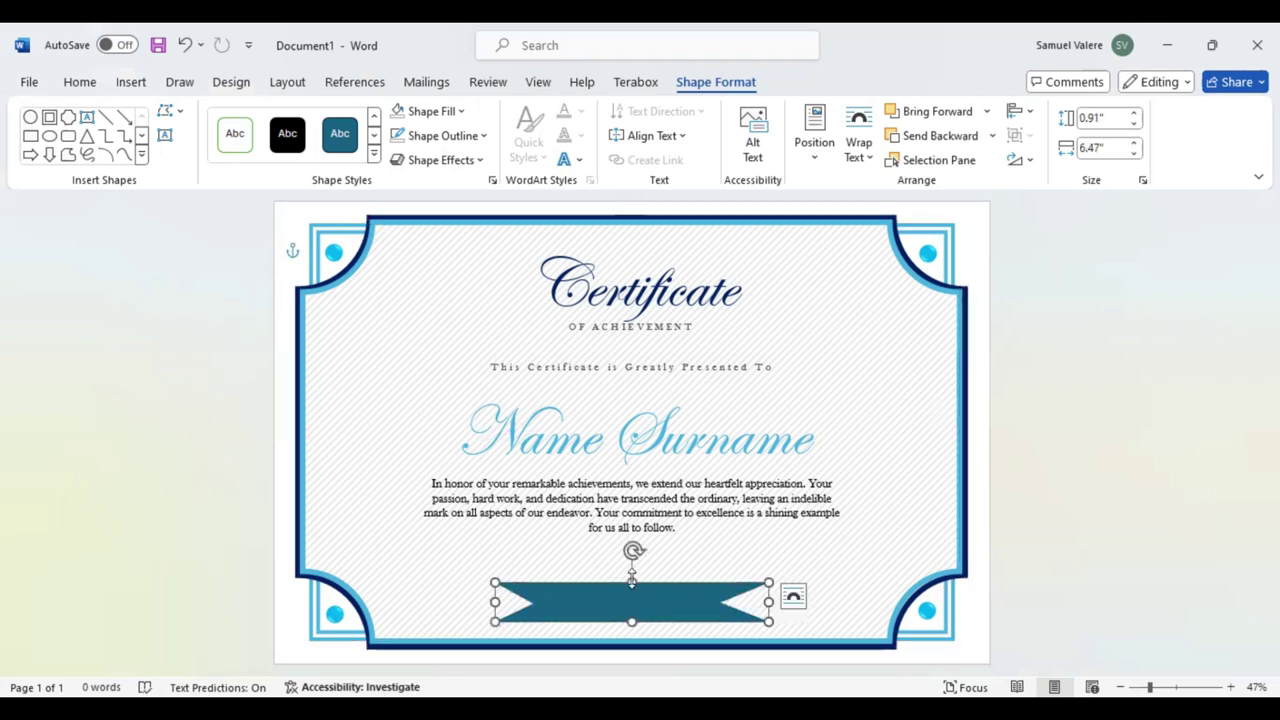
pyautogui.moveTo(632, 588); pyautogui.dragTo(632, 588)
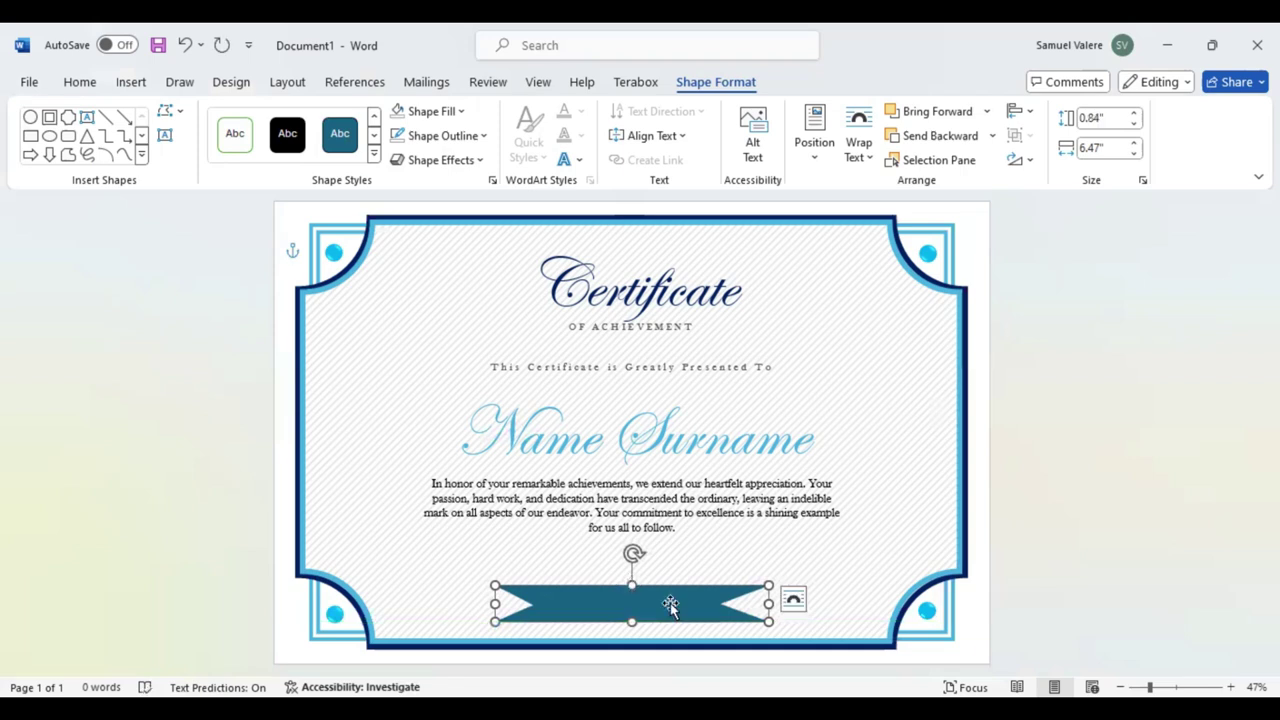
pyautogui.click(793, 598)
# Step: Fill the banner dark navy and narrow it from its right end
pyautogui.click(674, 597)
pyautogui.click(461, 111)
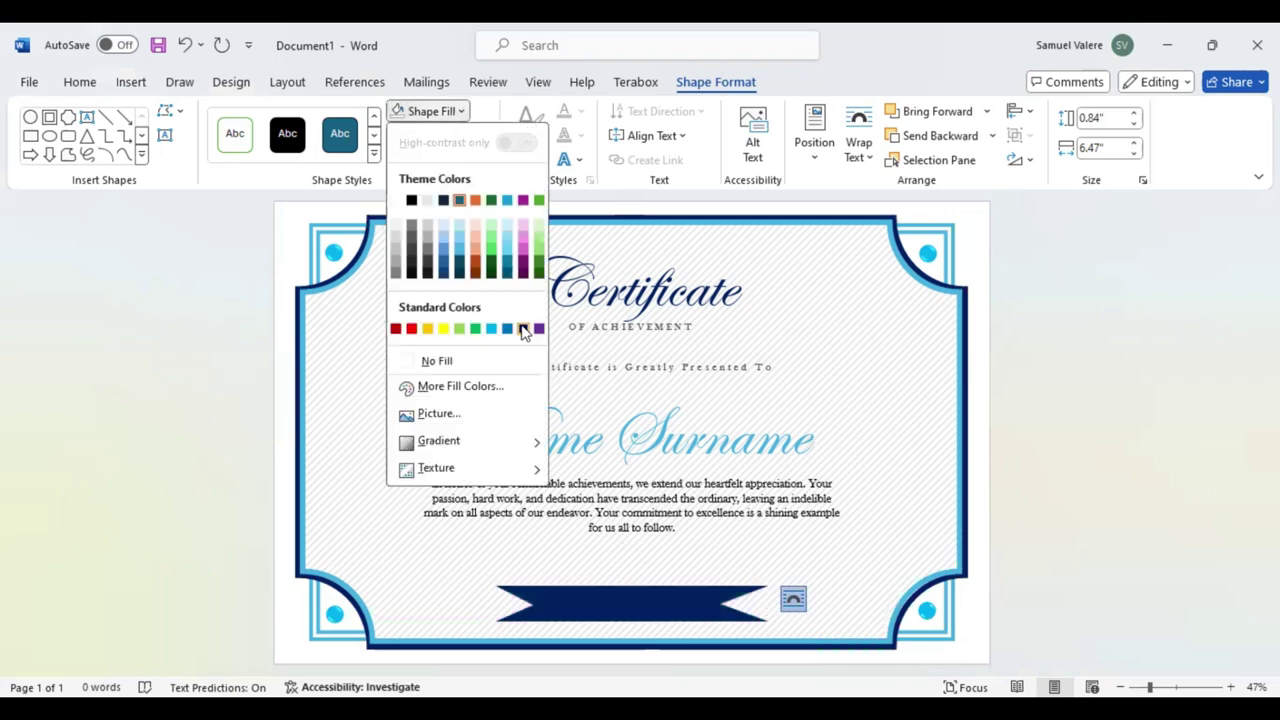
pyautogui.click(523, 329)
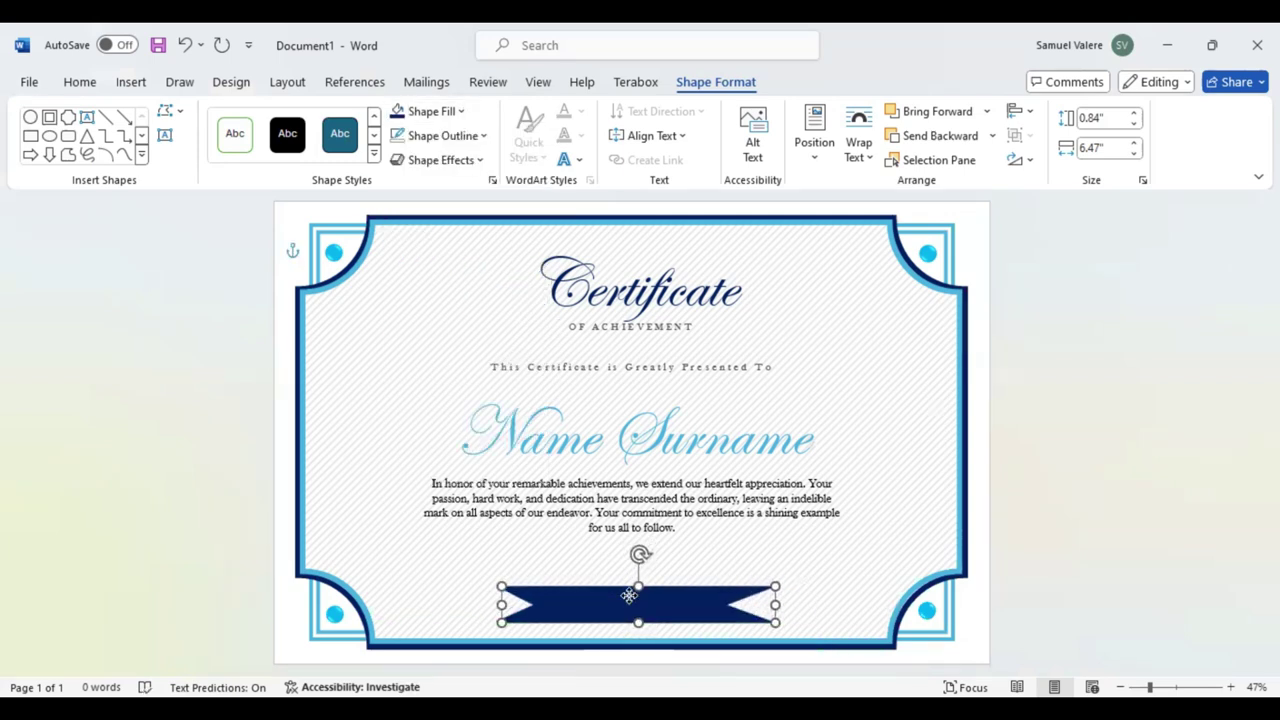
pyautogui.moveTo(629, 596); pyautogui.dragTo(631, 596)
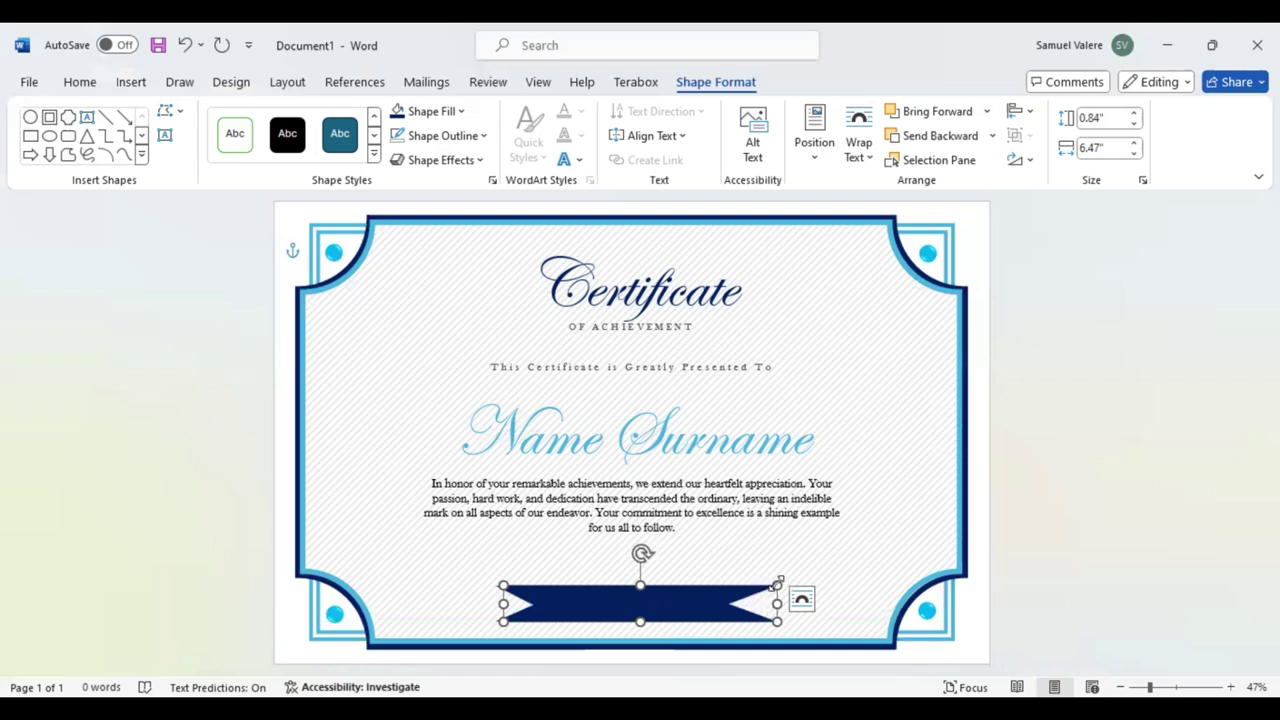
pyautogui.moveTo(778, 582); pyautogui.dragTo(752, 597)
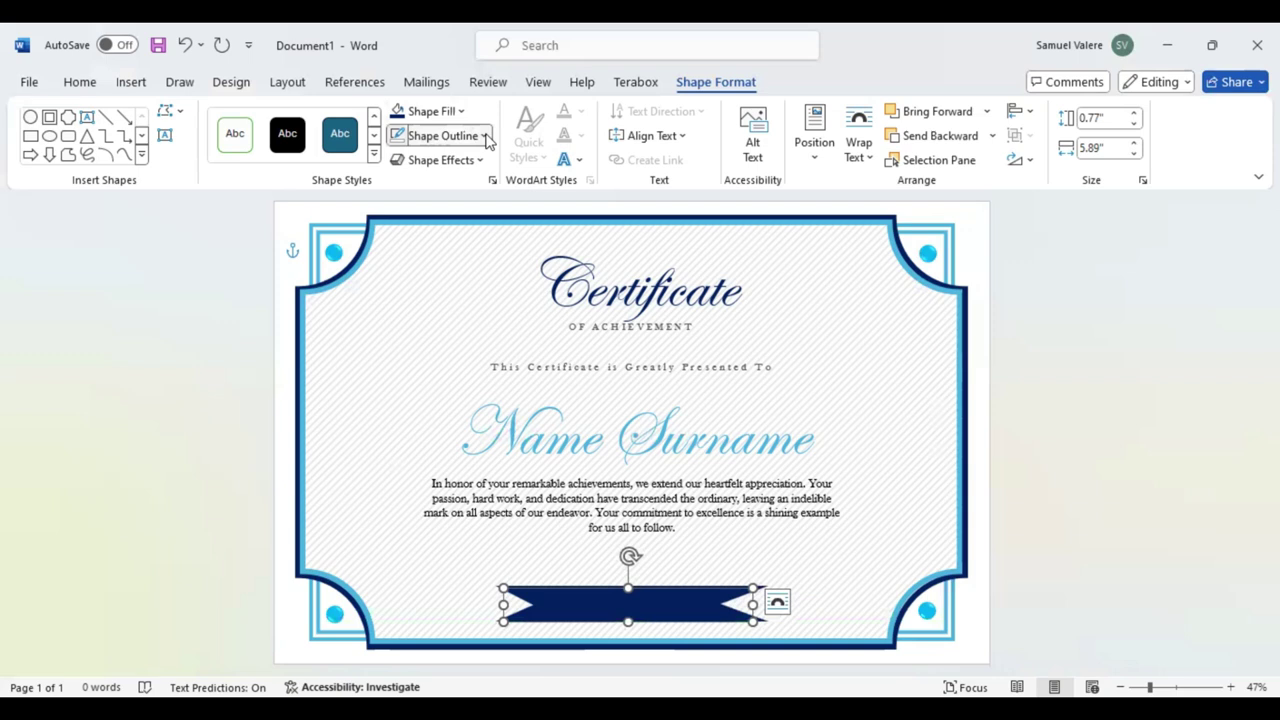
# Step: Give the banner a 3 pt light-blue outline over a dark blue fill
pyautogui.click(486, 137)
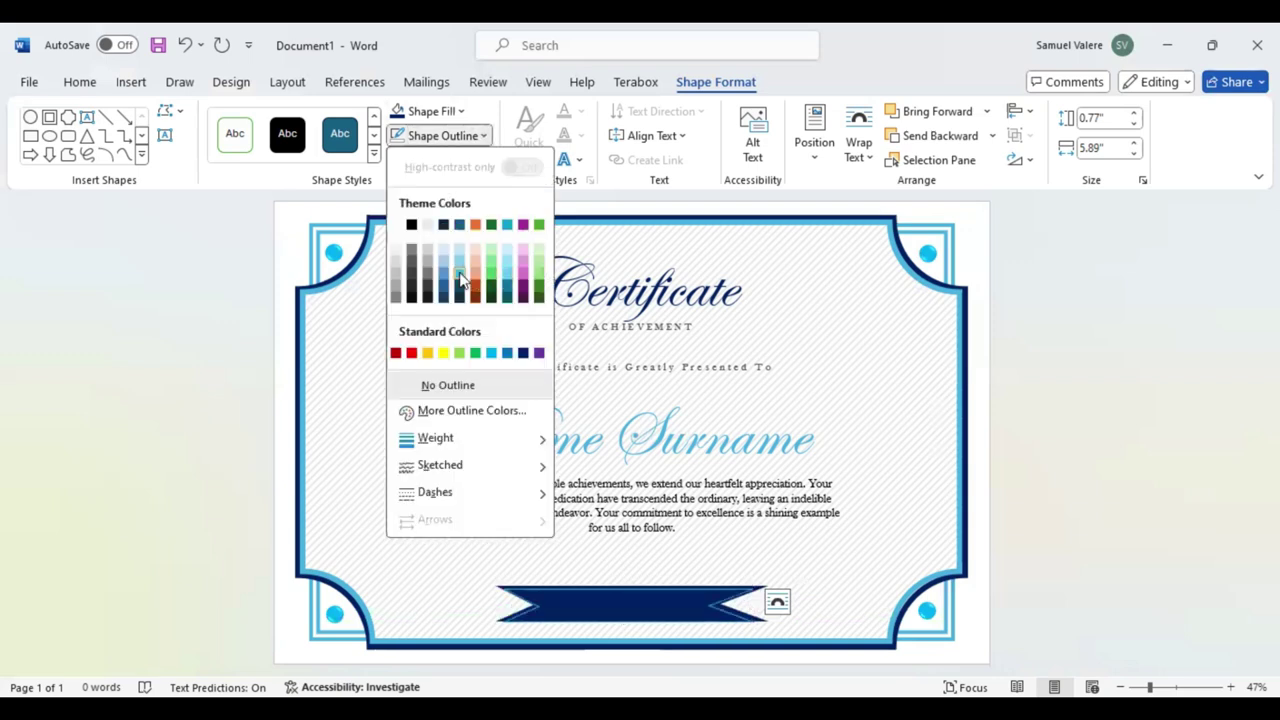
pyautogui.click(459, 272)
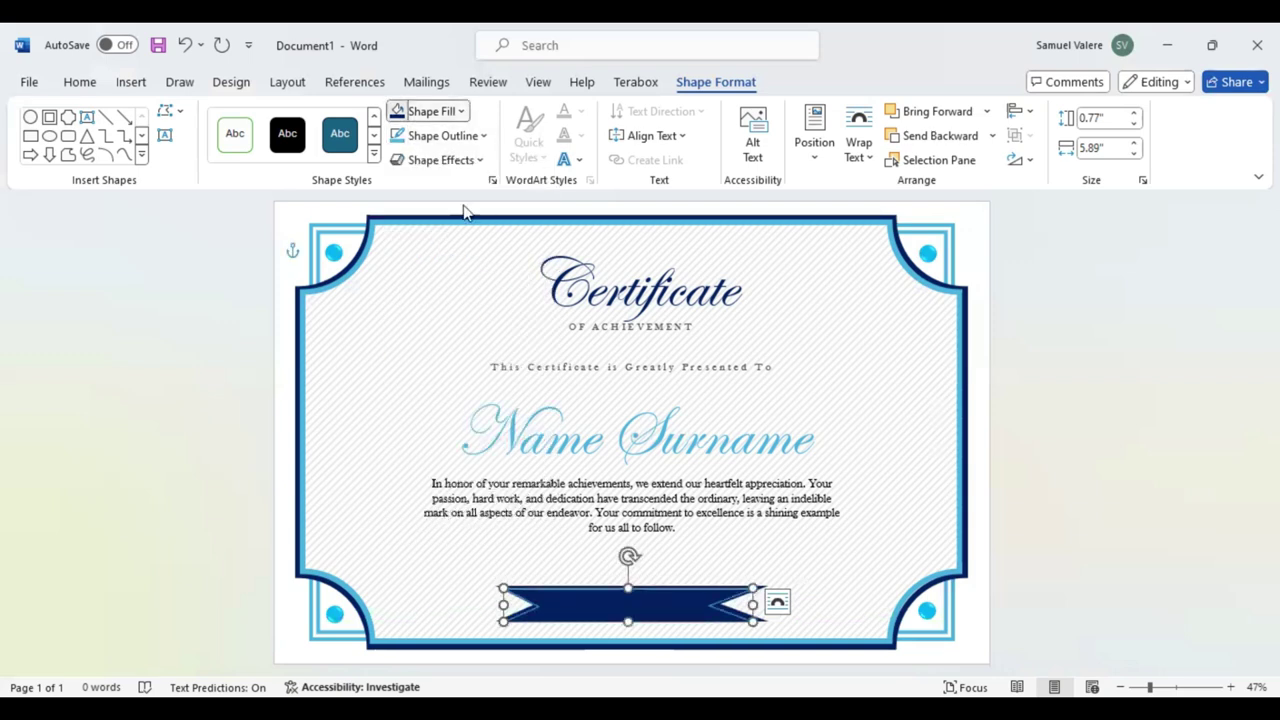
pyautogui.click(430, 111)
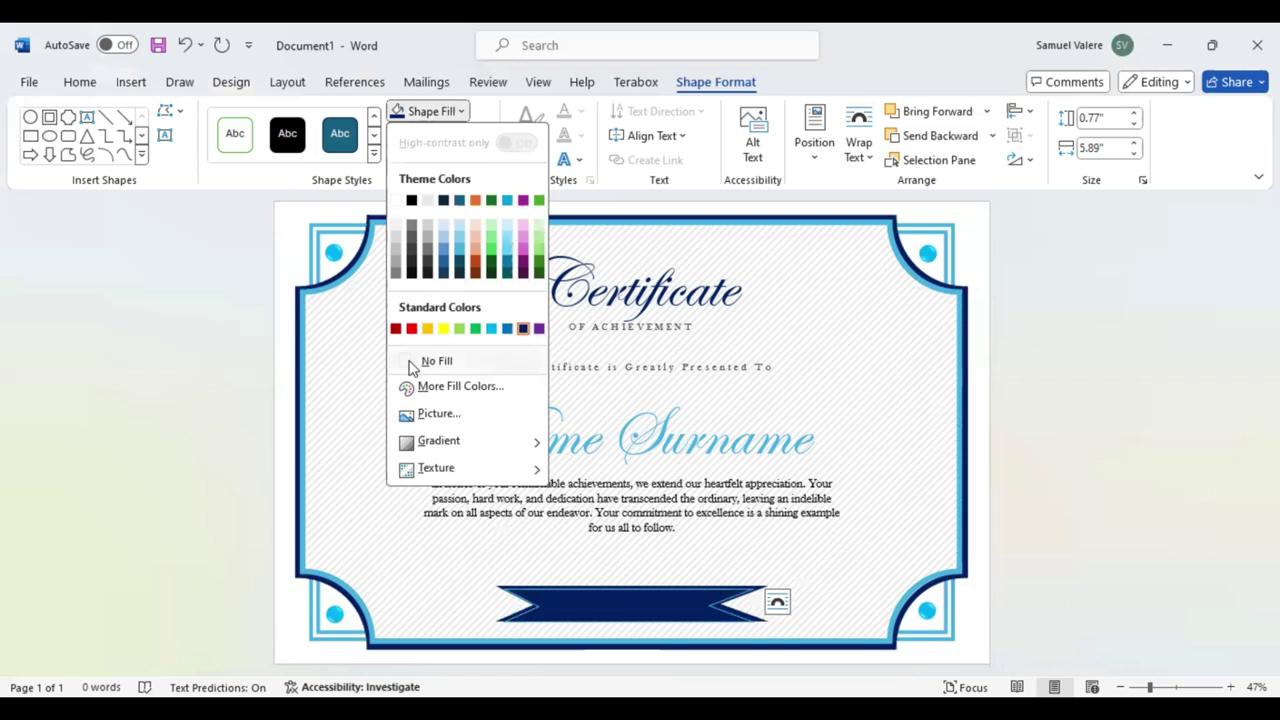
pyautogui.click(459, 262)
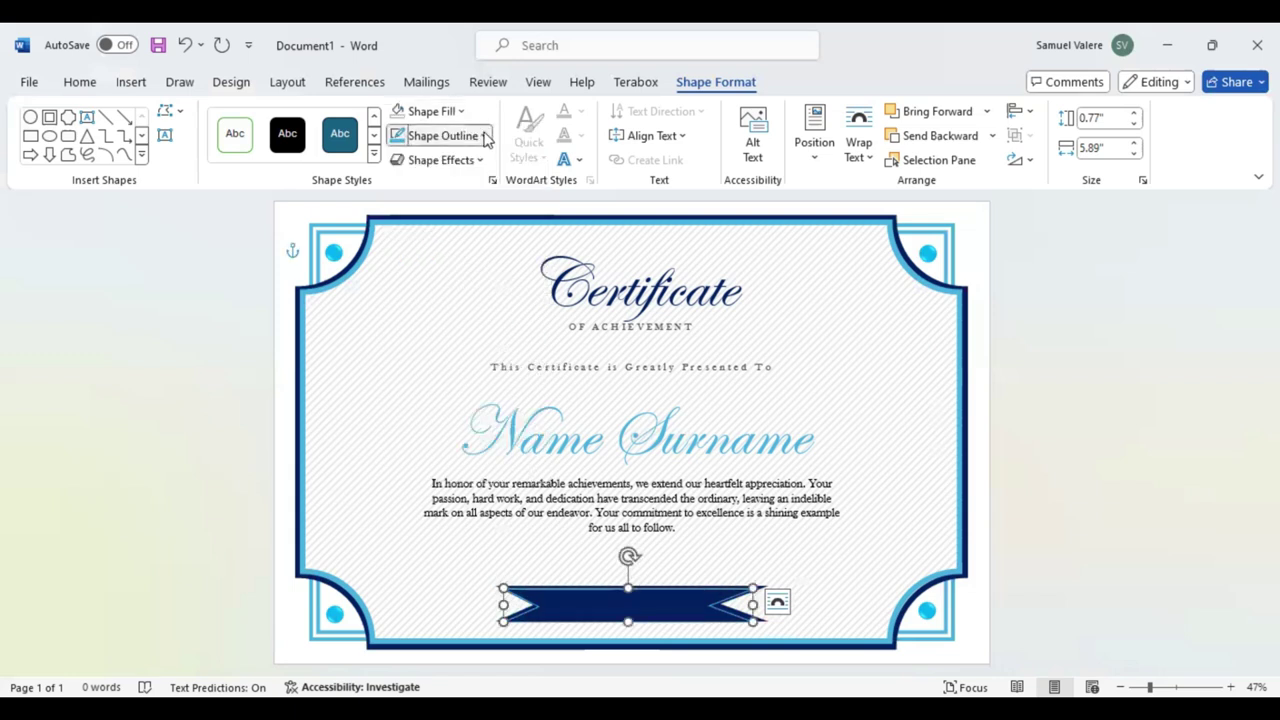
pyautogui.click(484, 136)
pyautogui.moveTo(436, 438)
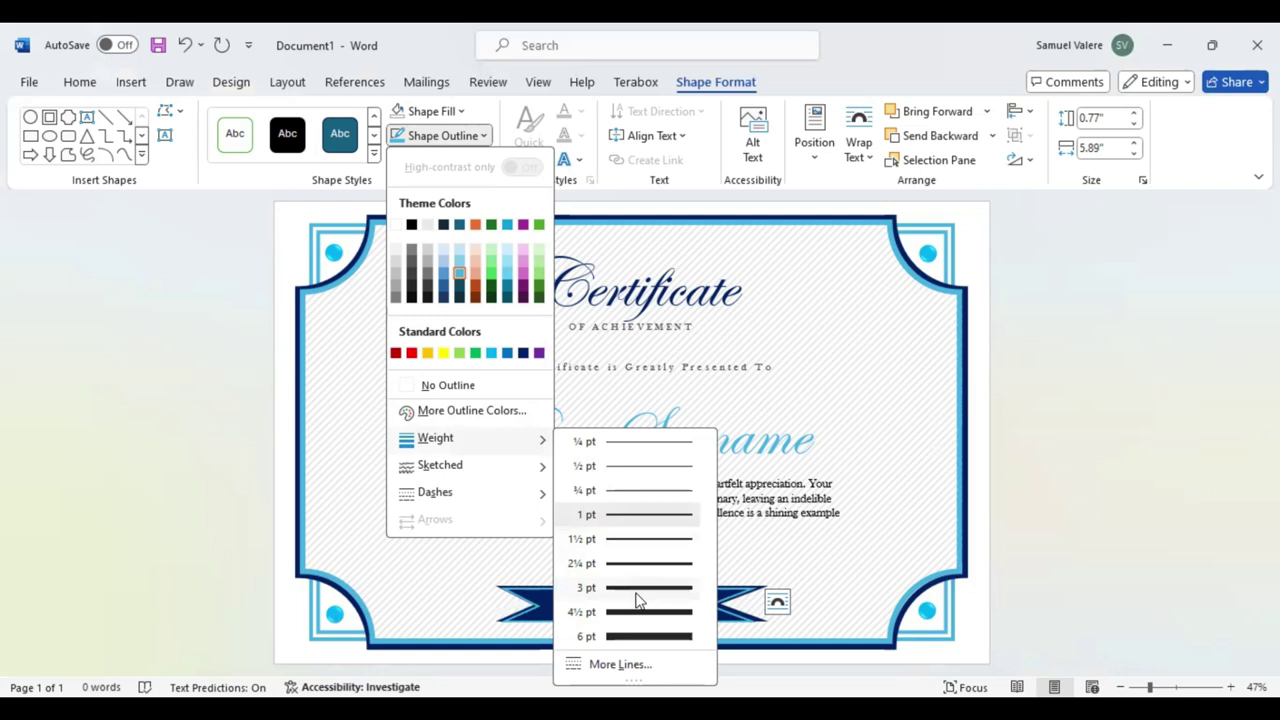
pyautogui.click(639, 592)
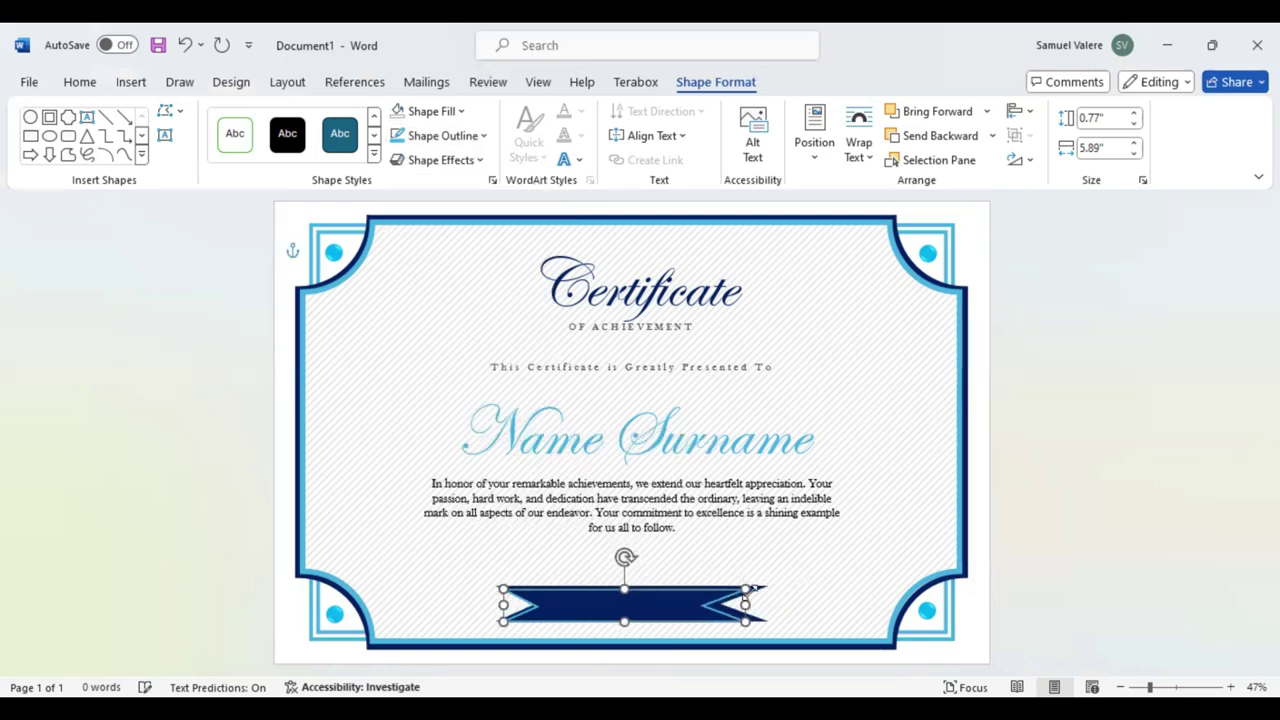
# Step: Narrow the banner slightly and nudge it to centre it below the paragraph
pyautogui.moveTo(744, 591); pyautogui.dragTo(745, 590)
pyautogui.hotkey('ctrl', 'z')
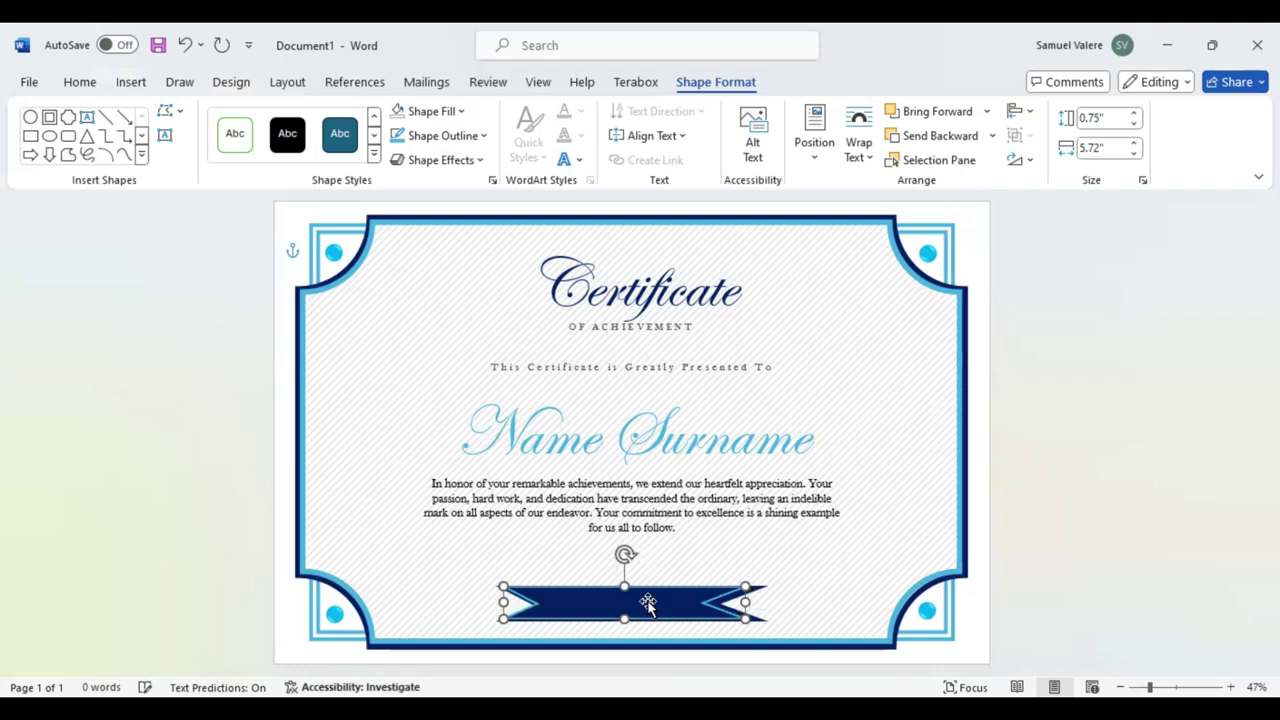
pyautogui.press('Right')
pyautogui.press('Right')
pyautogui.press('Right')
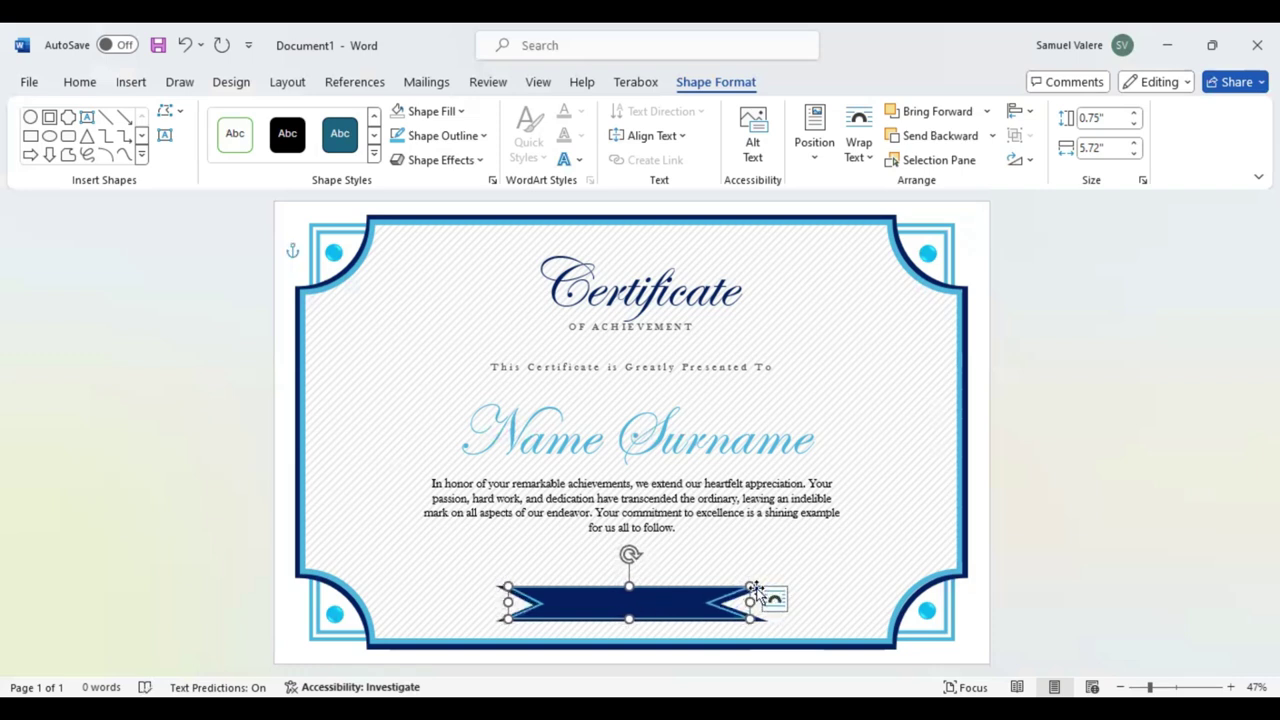
pyautogui.moveTo(750, 597); pyautogui.dragTo(738, 596)
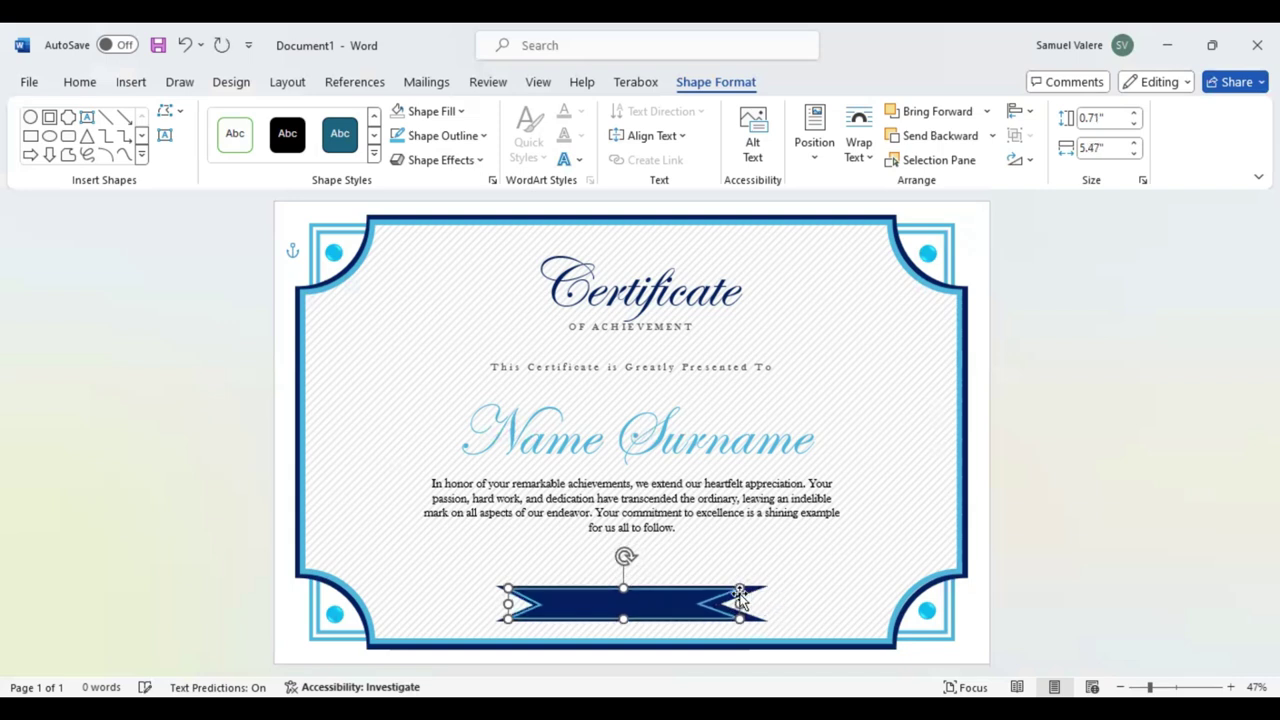
pyautogui.press('Right')
pyautogui.press('Right')
pyautogui.press('Right')
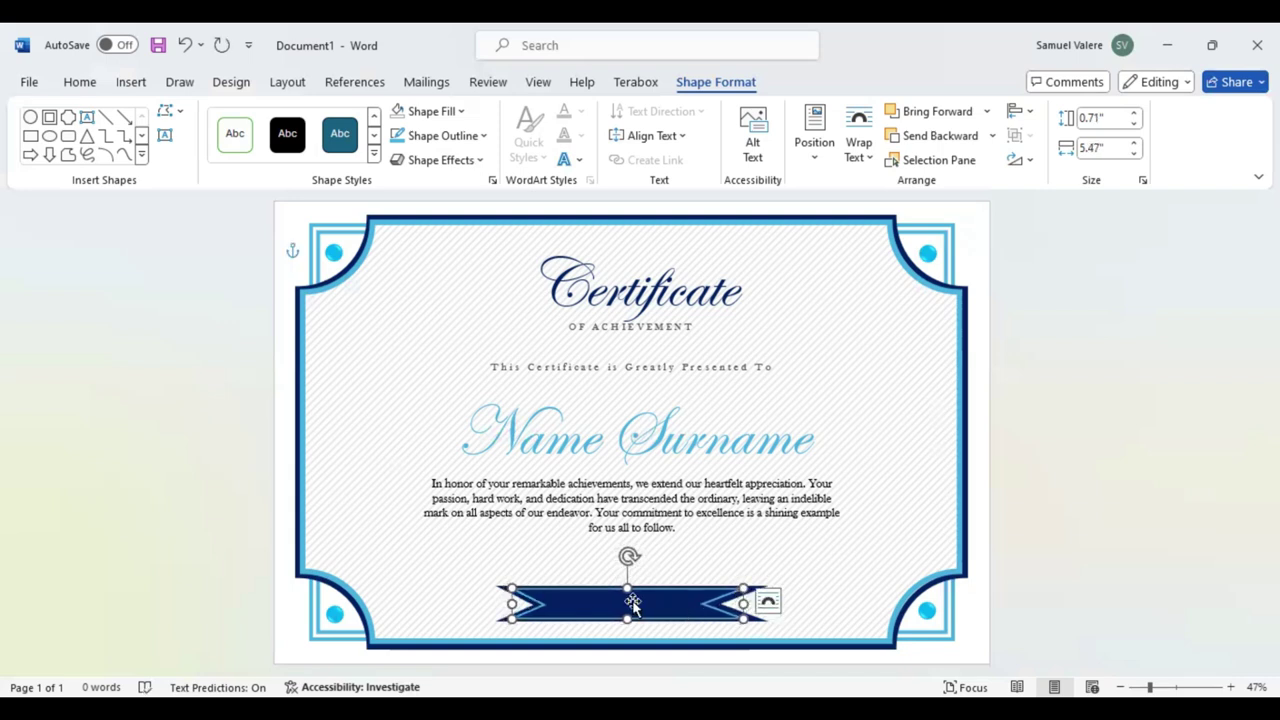
pyautogui.moveTo(628, 600); pyautogui.dragTo(633, 600)
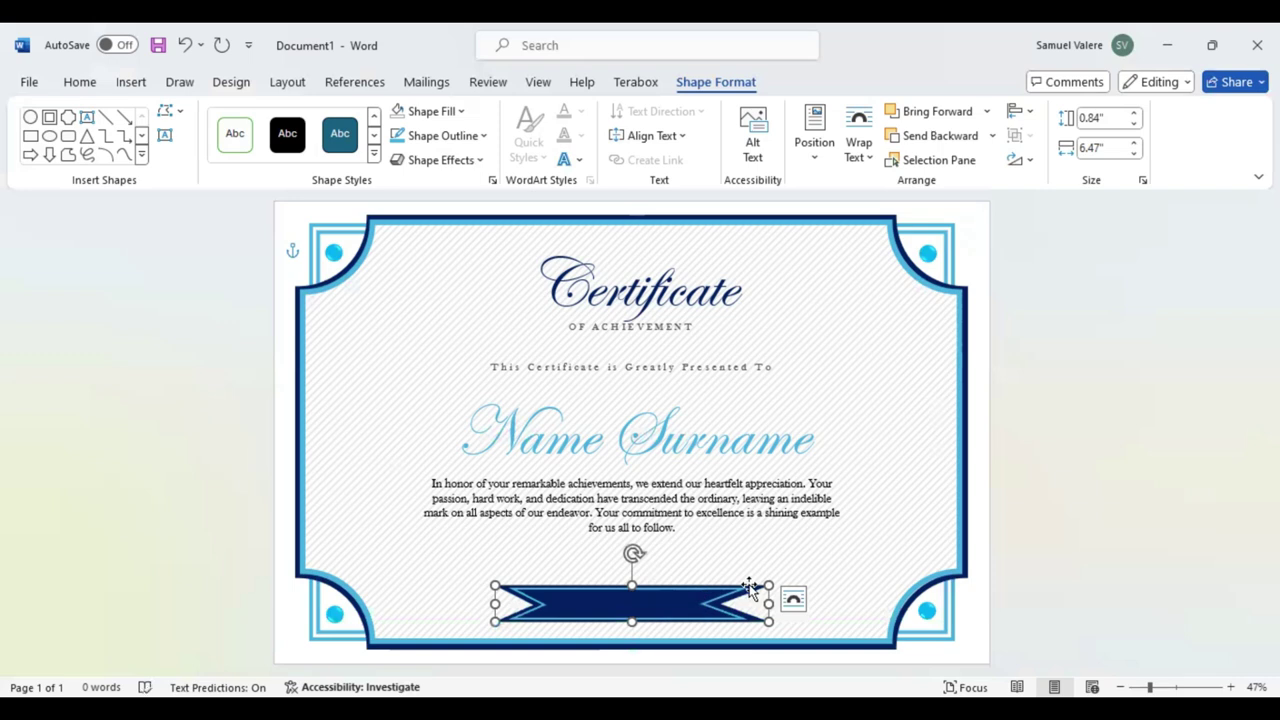
# Step: Draw a starburst seal centred on the ribbon, shrink it to 1.82" square, and remove its outline
pyautogui.click(142, 163)
pyautogui.scroll(-2, 180, 490)
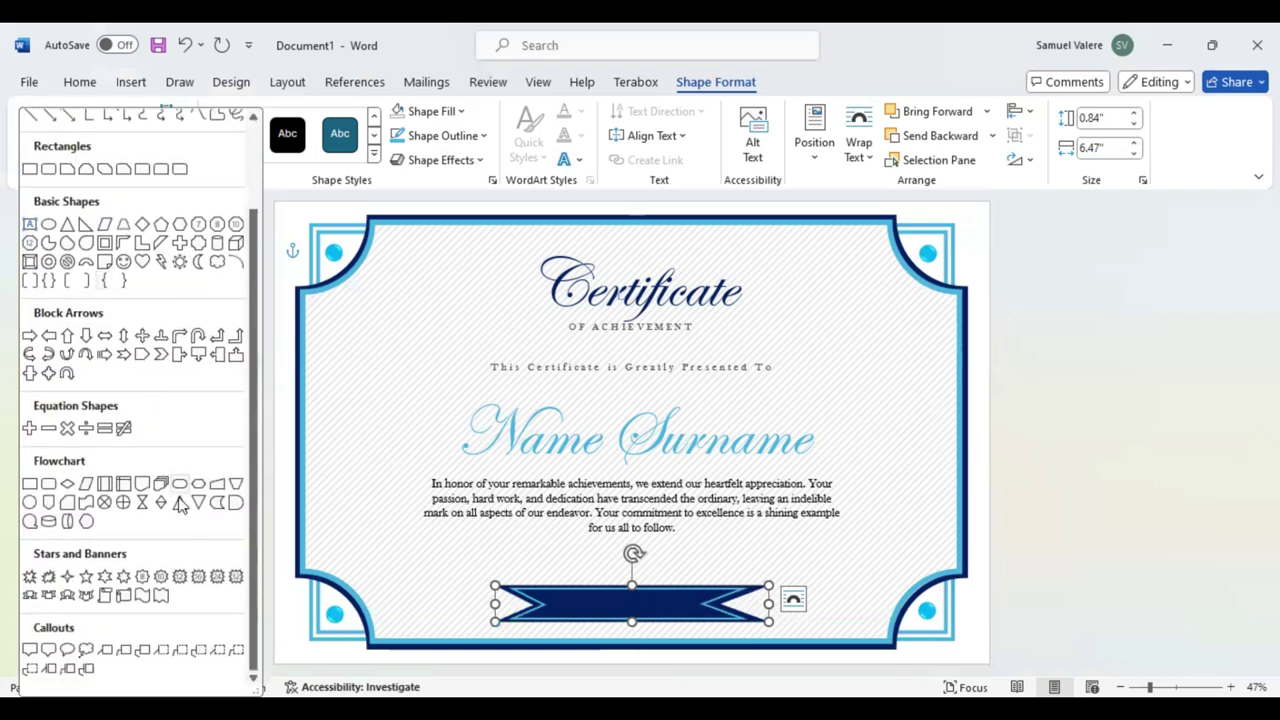
pyautogui.click(215, 580)
pyautogui.moveTo(602, 563); pyautogui.dragTo(686, 633)
pyautogui.moveTo(636, 596); pyautogui.dragTo(608, 596)
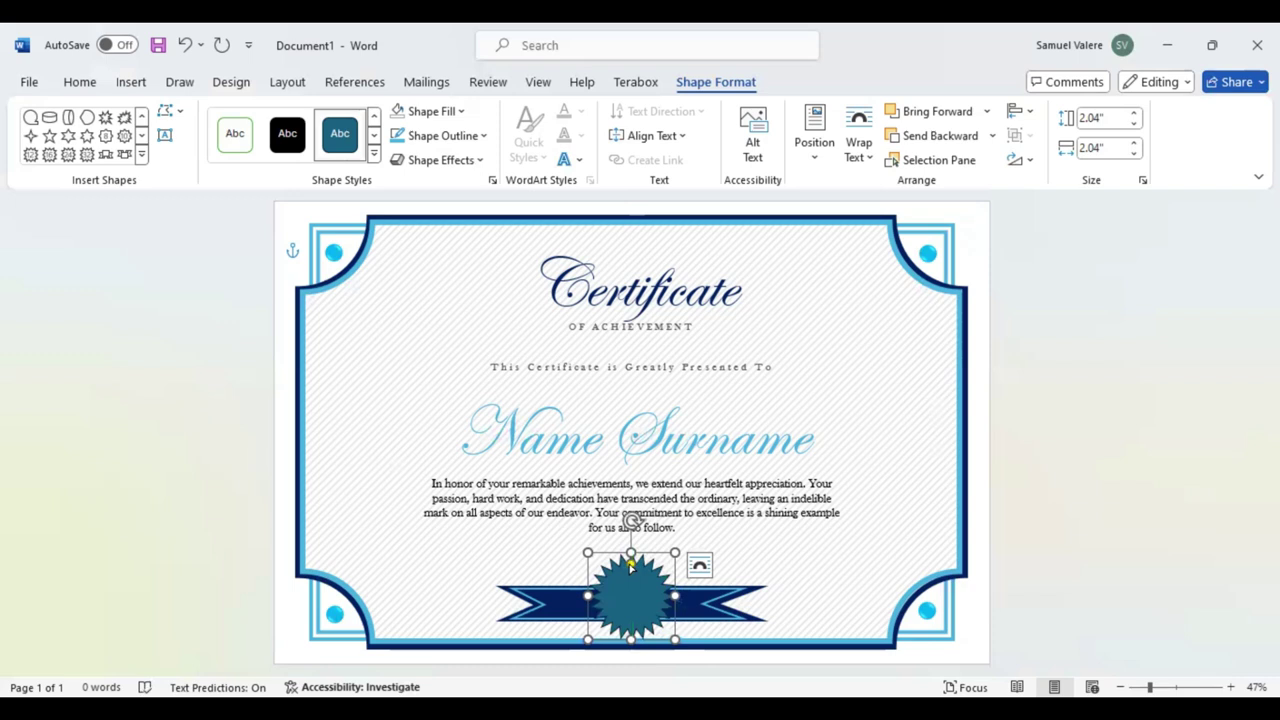
pyautogui.moveTo(627, 562); pyautogui.dragTo(627, 566)
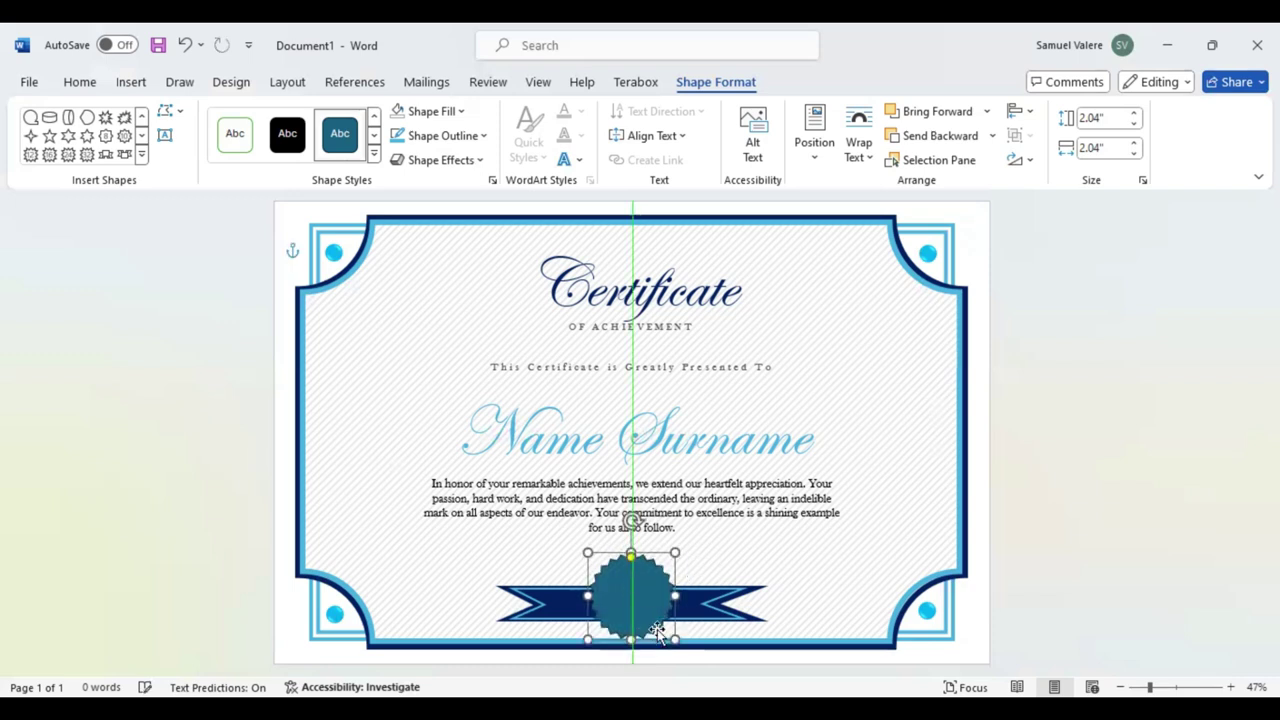
pyautogui.moveTo(657, 630); pyautogui.dragTo(637, 594)
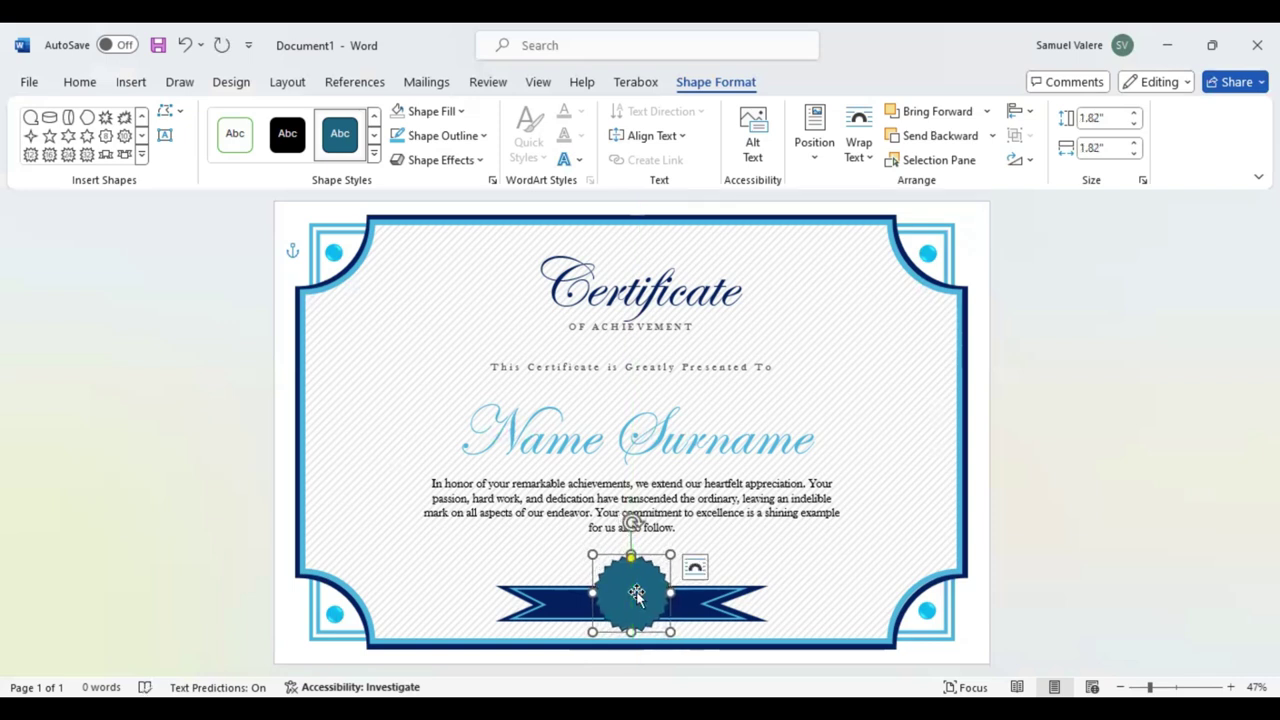
pyautogui.click(485, 136)
pyautogui.click(440, 386)
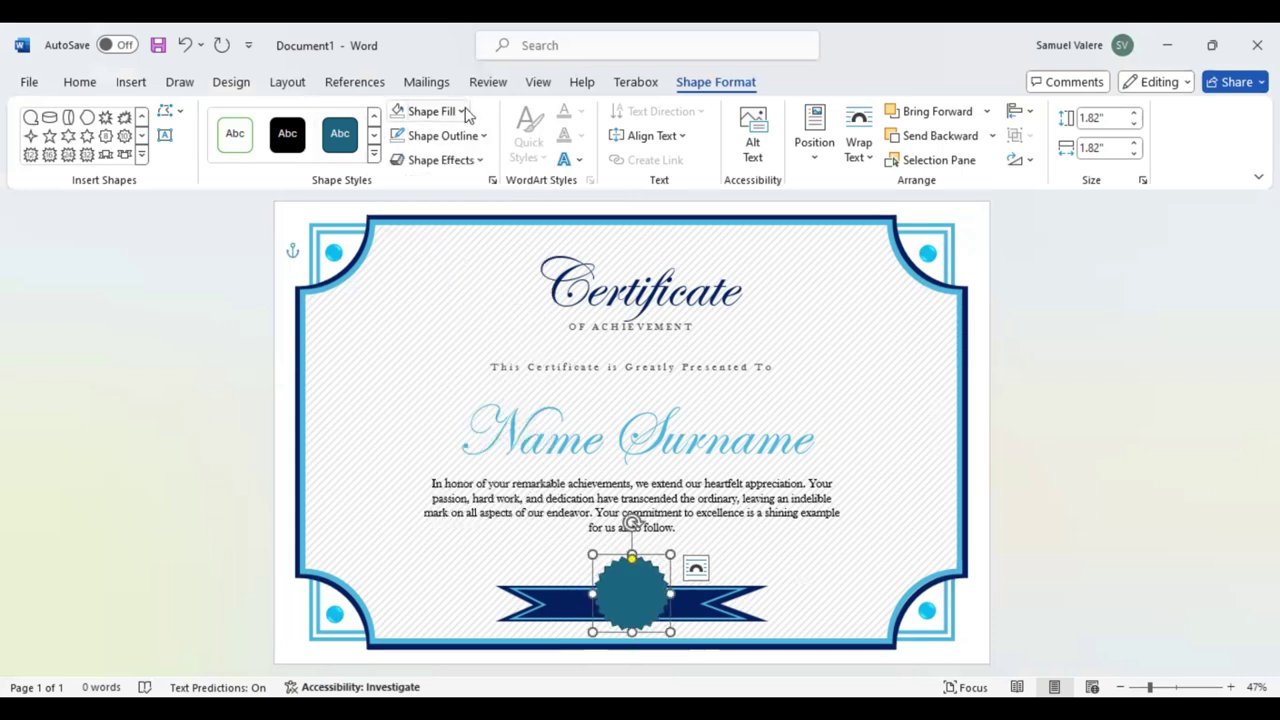
# Step: Fill the seal light blue, give it a beveled preset effect, and shift it slightly right and down
pyautogui.click(462, 112)
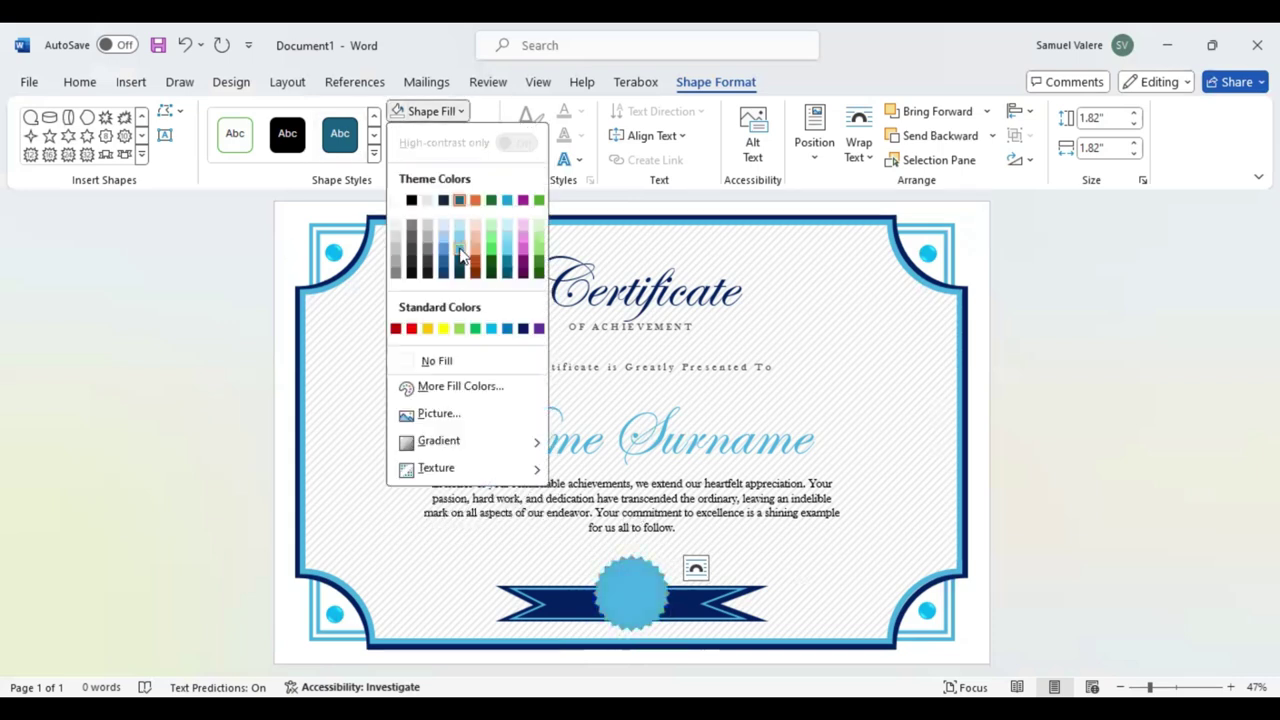
pyautogui.click(460, 252)
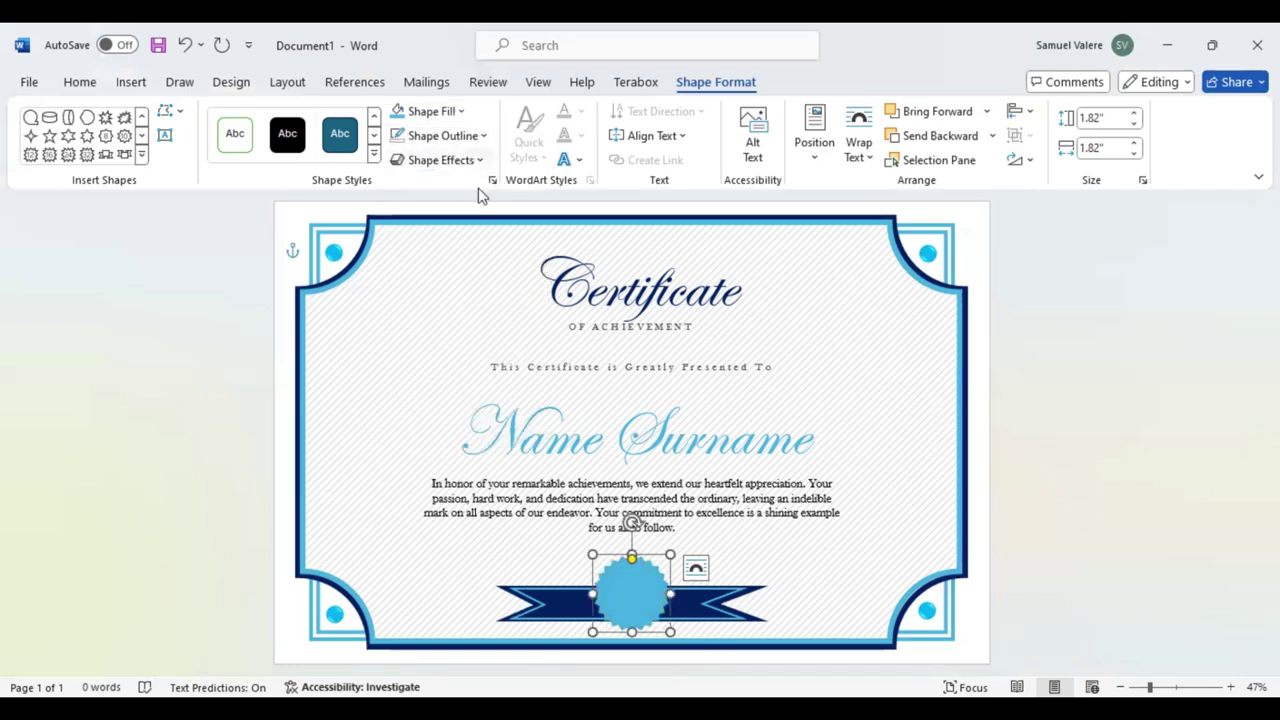
pyautogui.click(481, 160)
pyautogui.moveTo(451, 194)
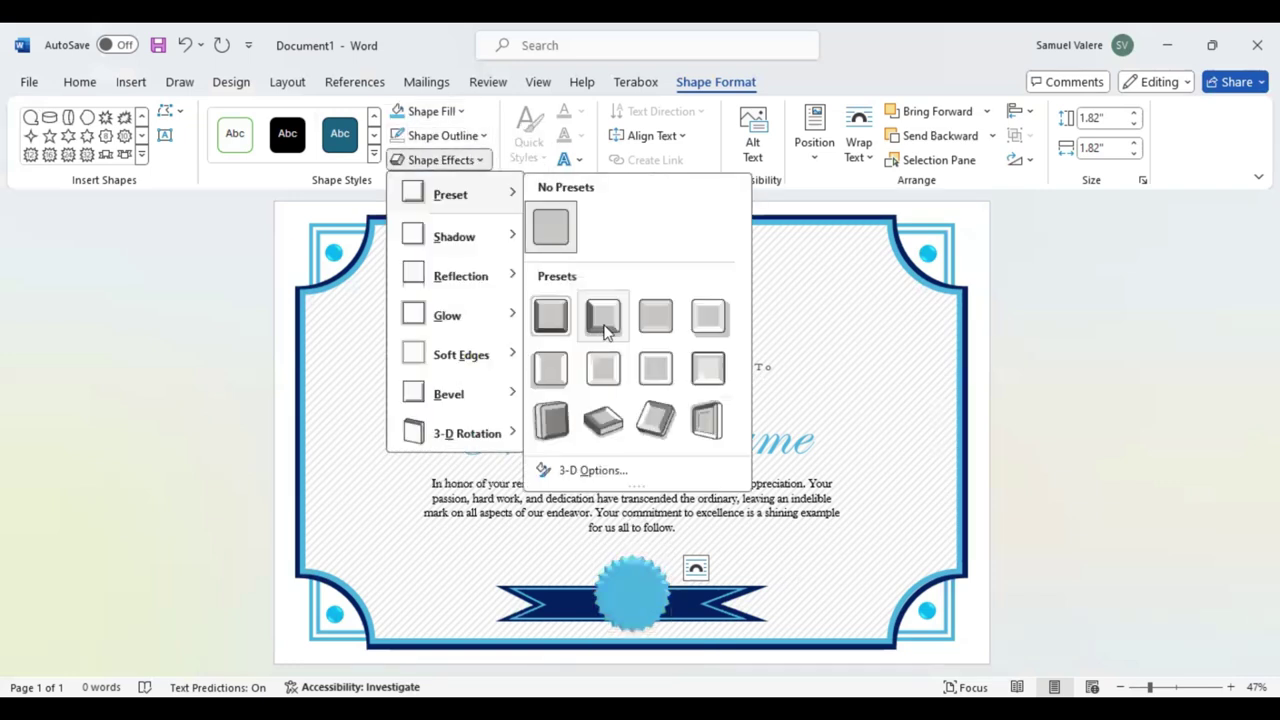
pyautogui.click(605, 333)
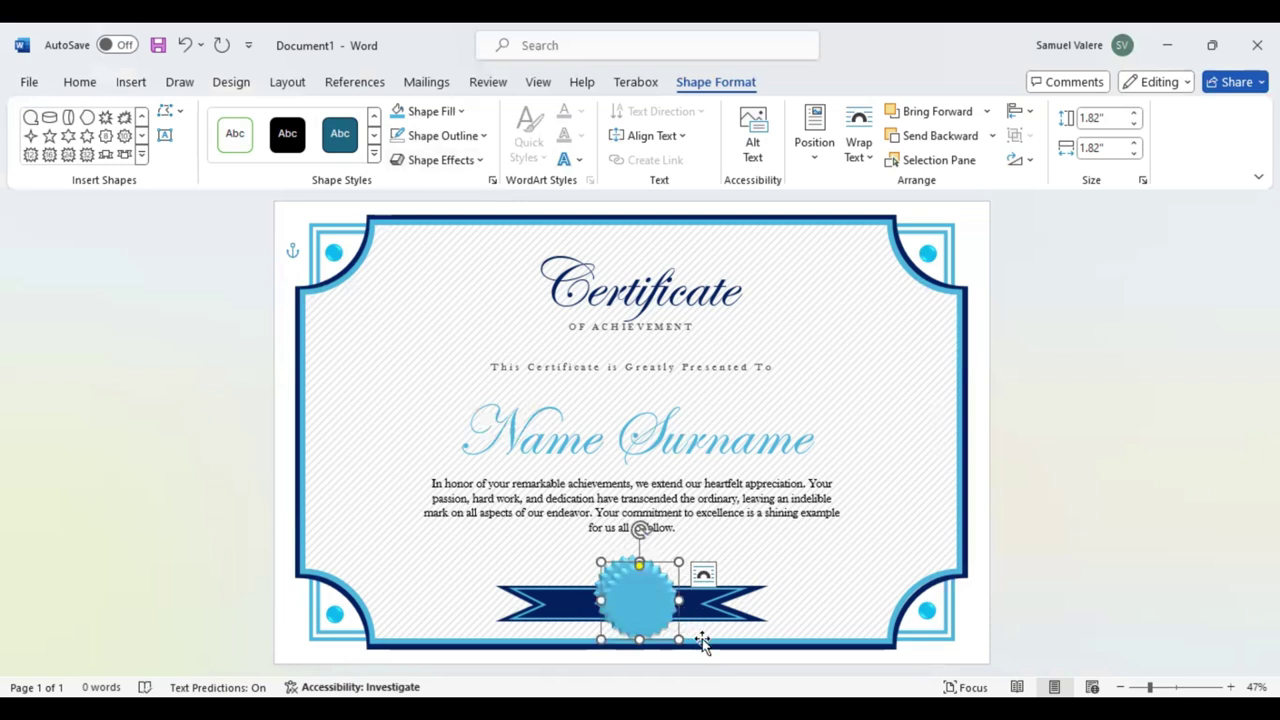
pyautogui.moveTo(662, 624); pyautogui.dragTo(631, 603)
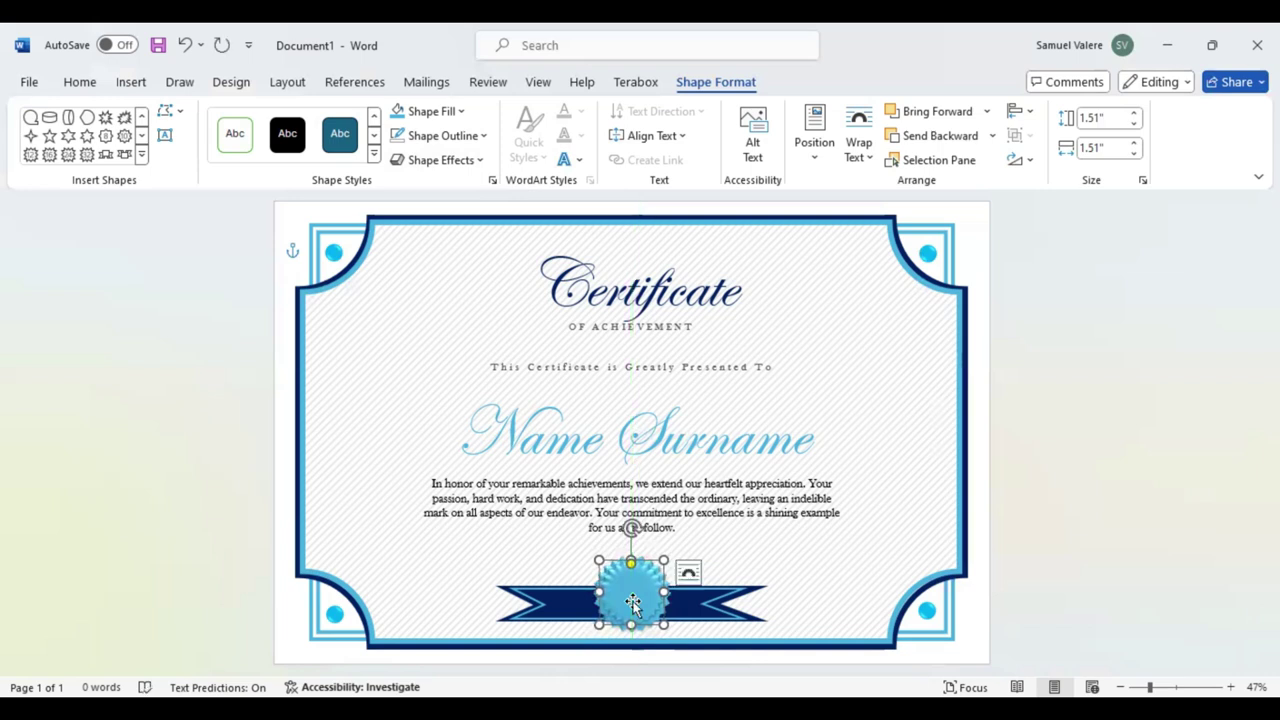
# Step: Recolour the seal Dark Blue, then select the seal and ribbon together and nudge them up, centred
pyautogui.click(462, 112)
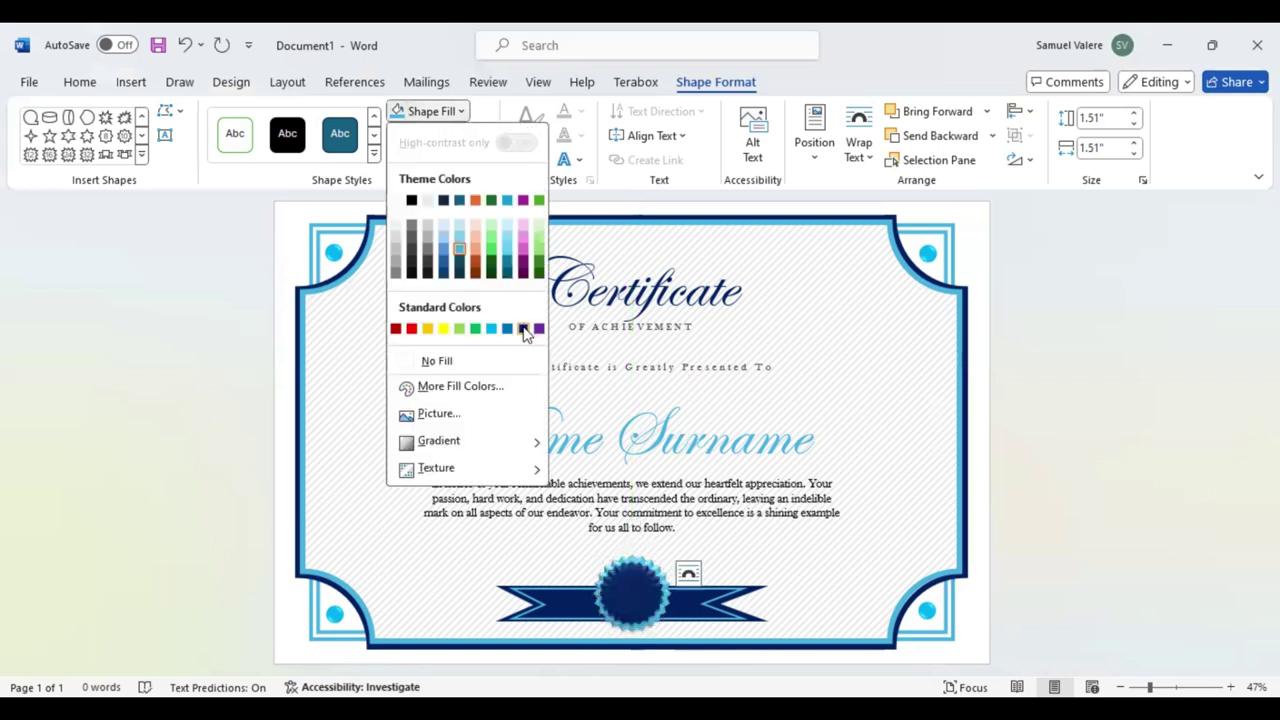
pyautogui.click(562, 355)
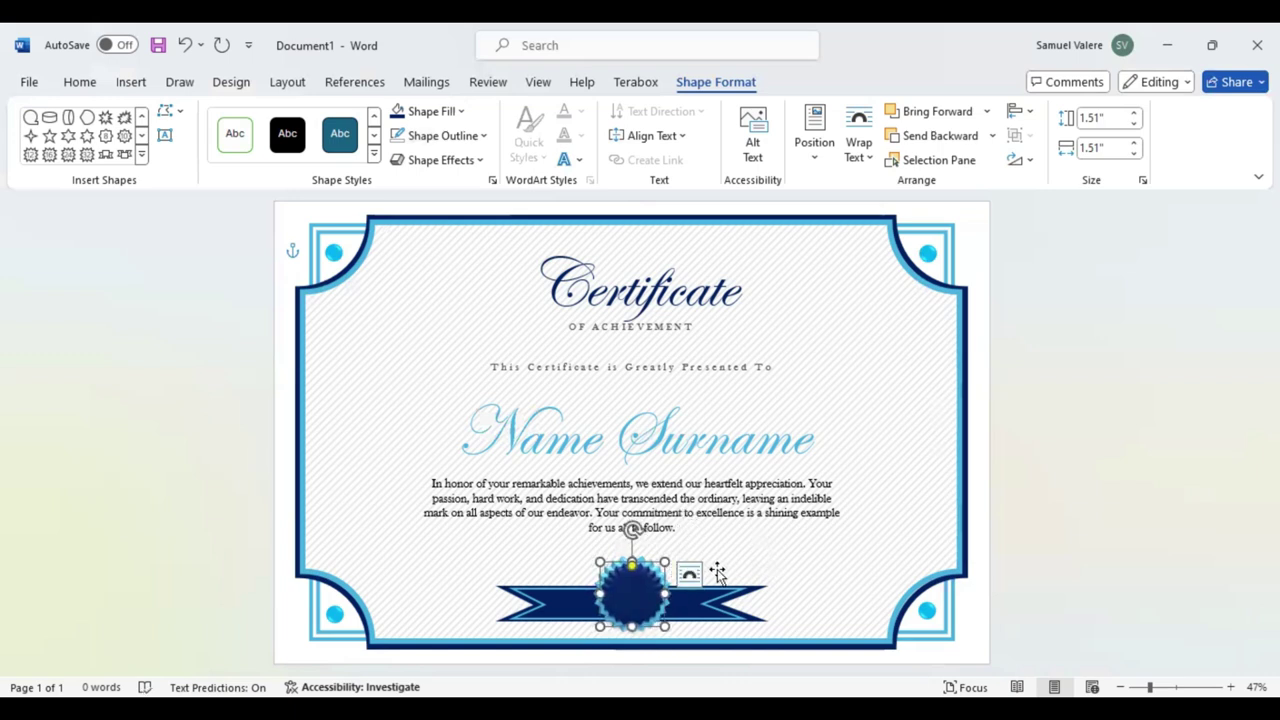
pyautogui.click(634, 592)
pyautogui.click(634, 592)
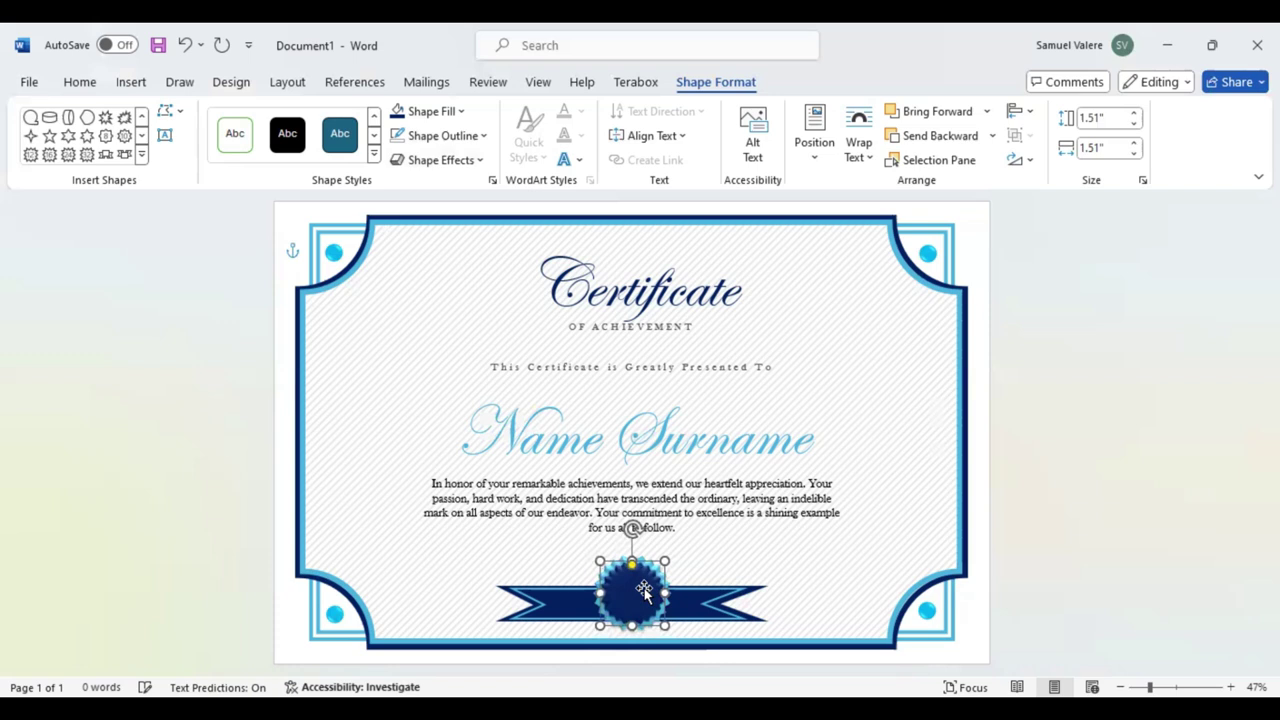
pyautogui.click(730, 616)
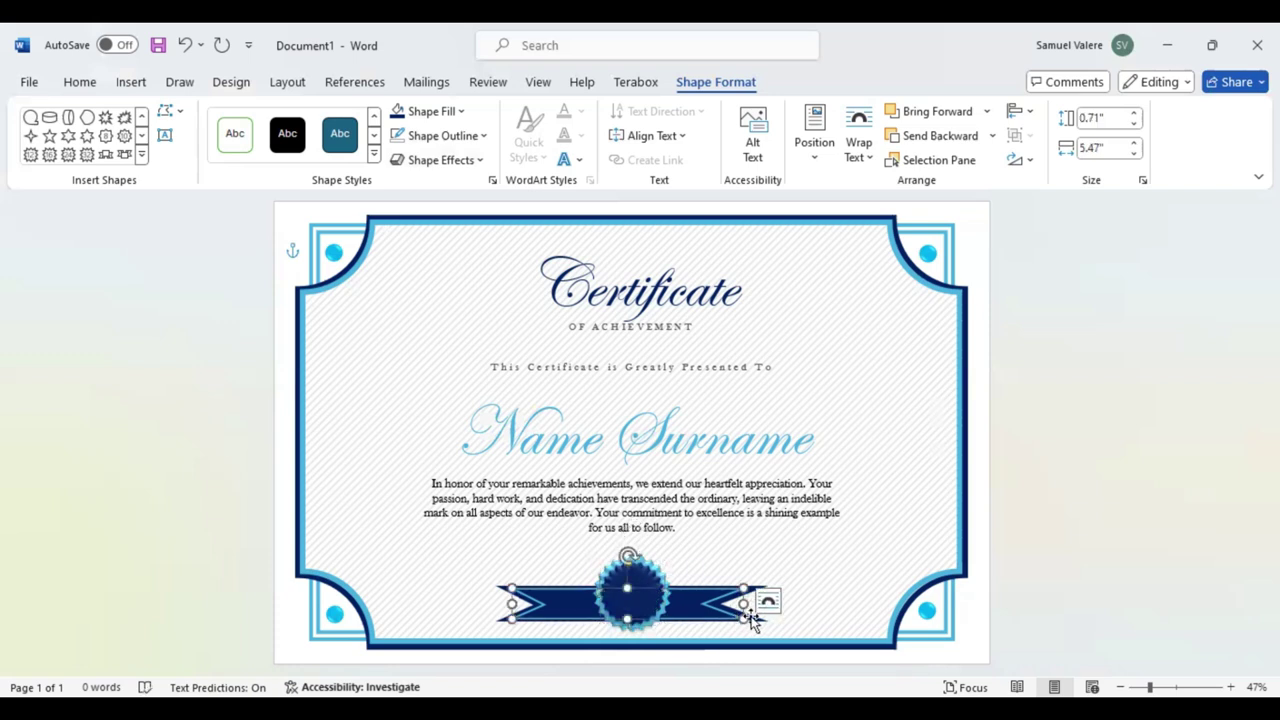
pyautogui.click(757, 620)
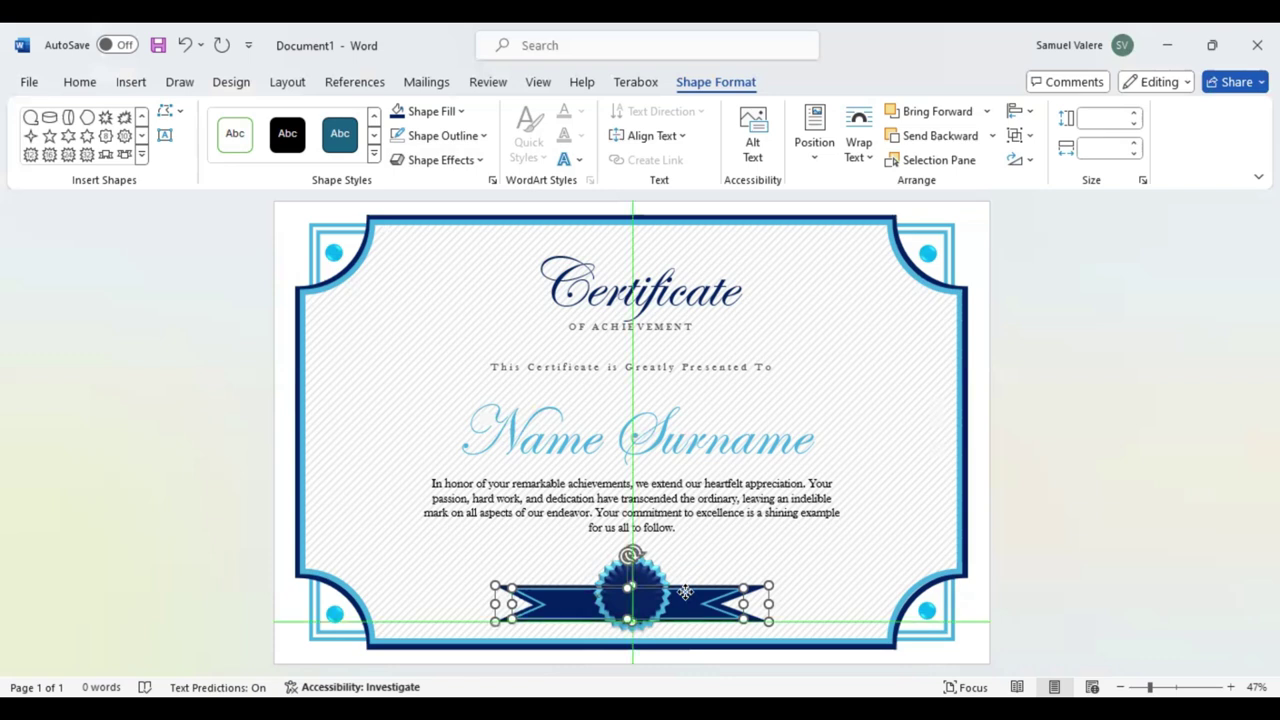
pyautogui.moveTo(685, 592); pyautogui.dragTo(685, 586)
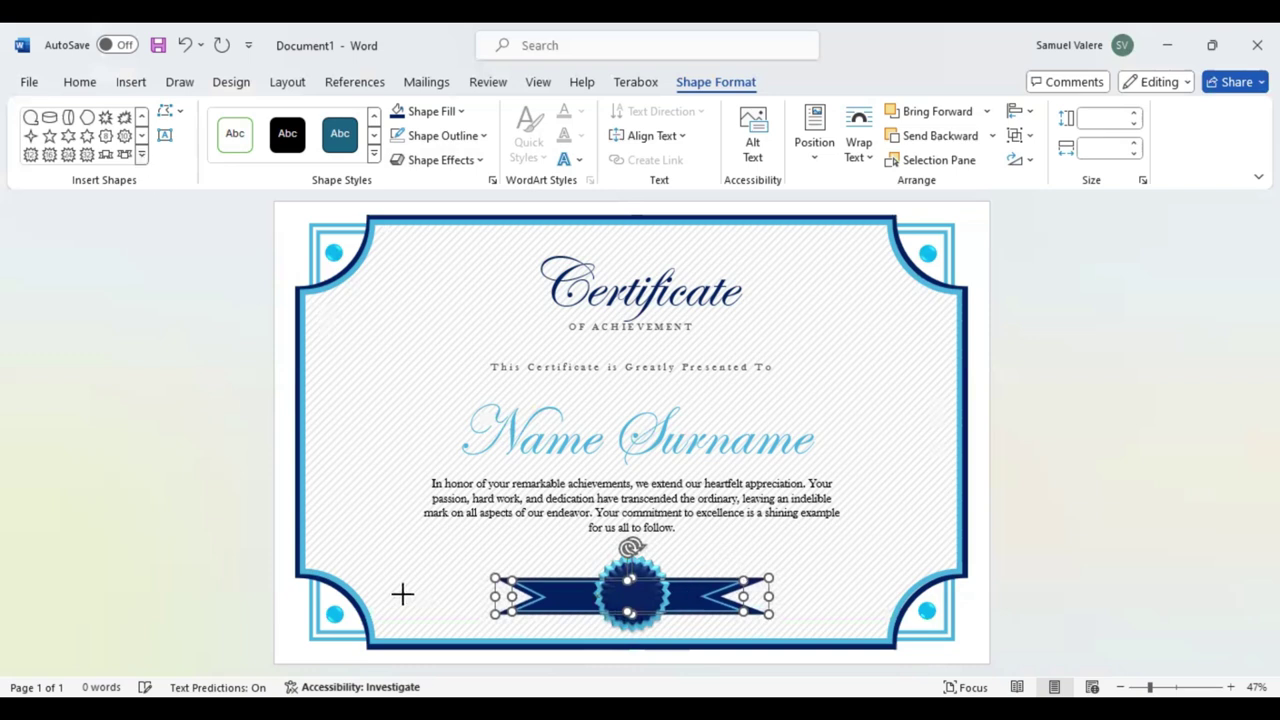
# Step: Draw a thin line left of the ribbon, give it an outline colour, and nudge it up
pyautogui.moveTo(400, 595); pyautogui.dragTo(502, 594)
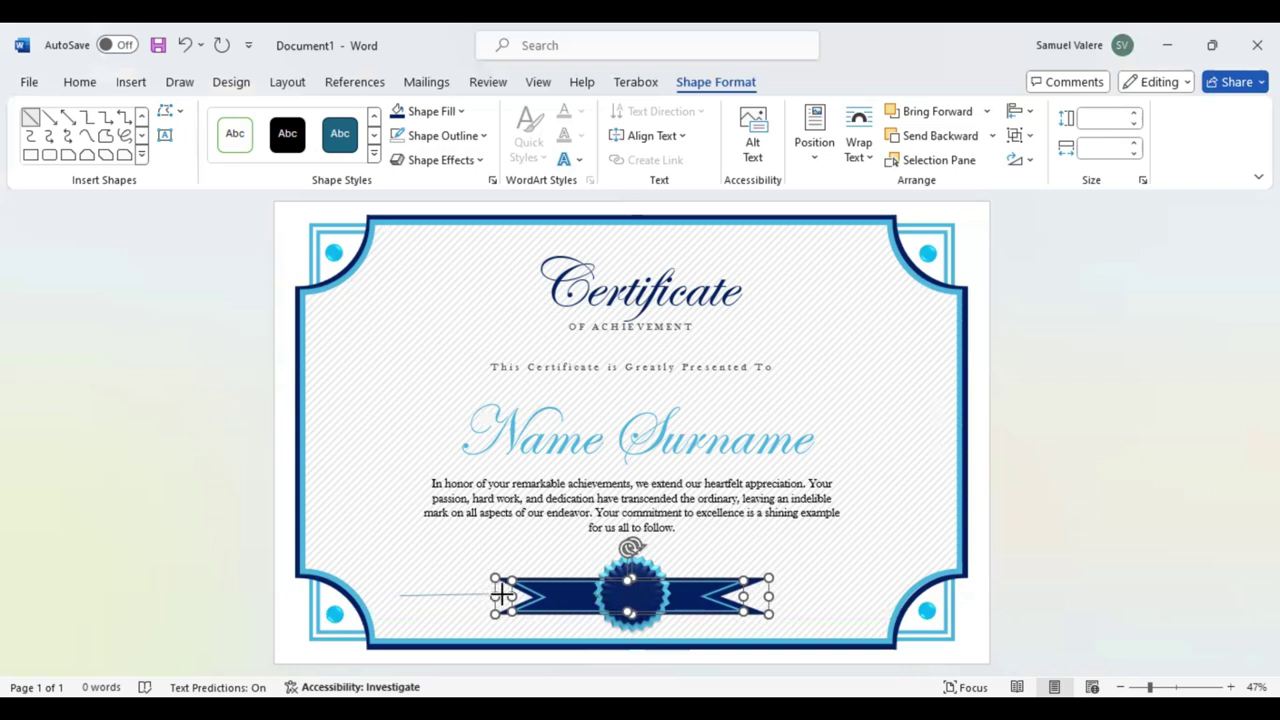
pyautogui.moveTo(502, 594); pyautogui.dragTo(503, 596)
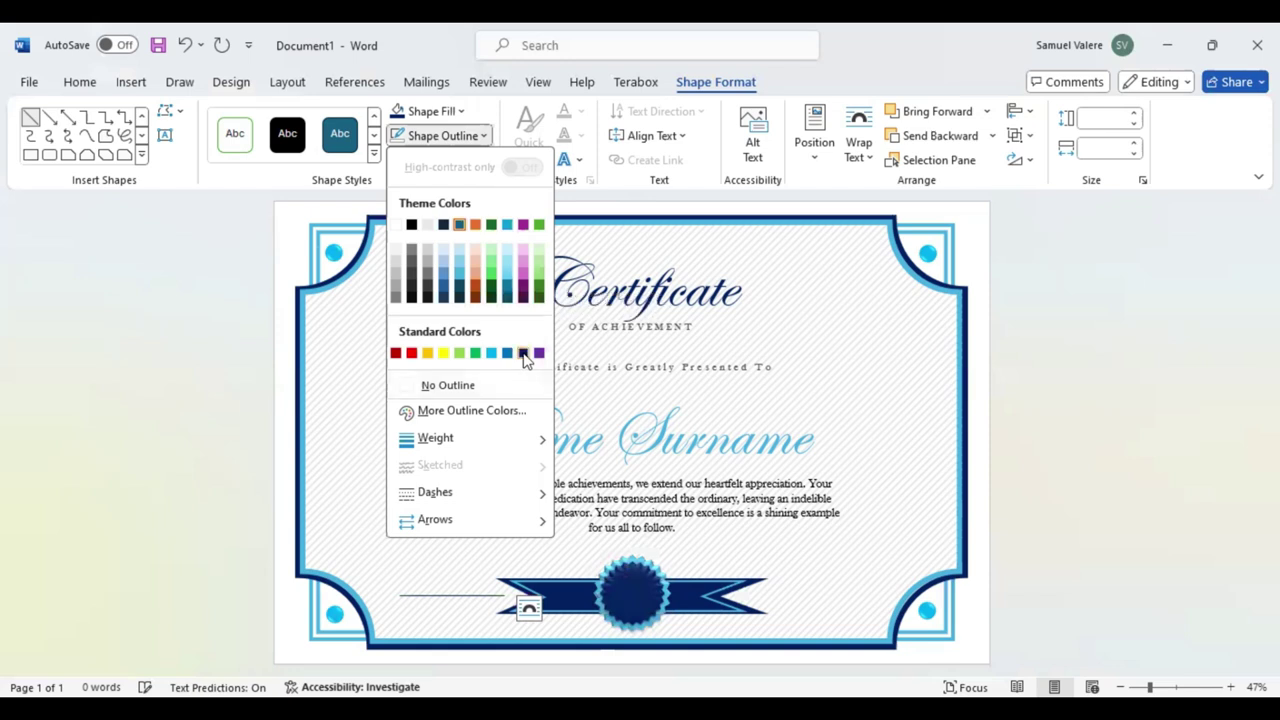
pyautogui.click(440, 599)
pyautogui.click(437, 599)
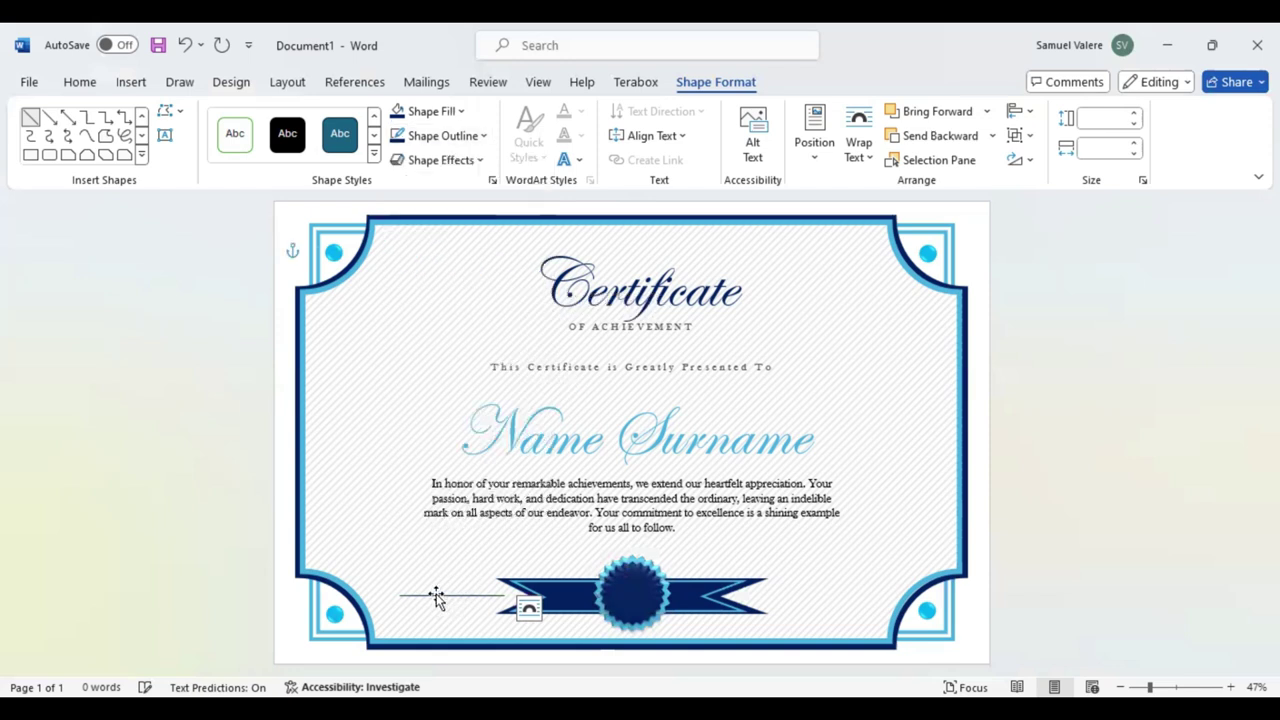
pyautogui.click(437, 599)
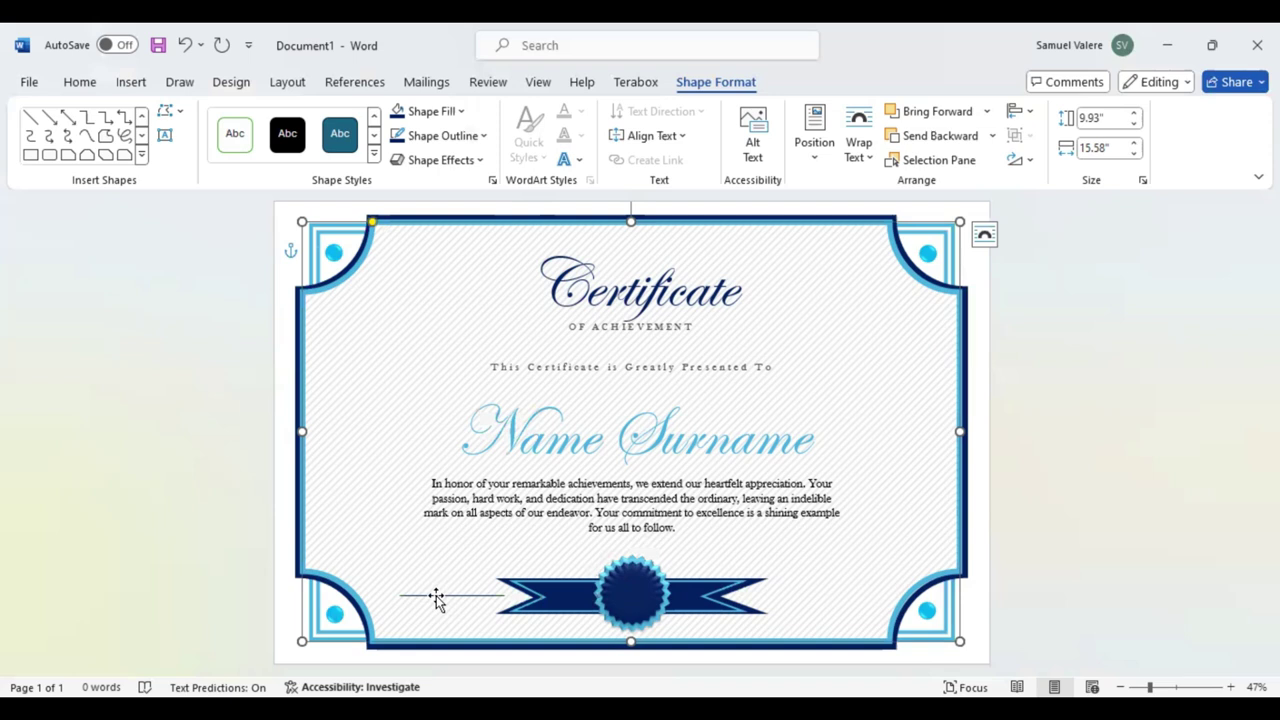
pyautogui.click(453, 605)
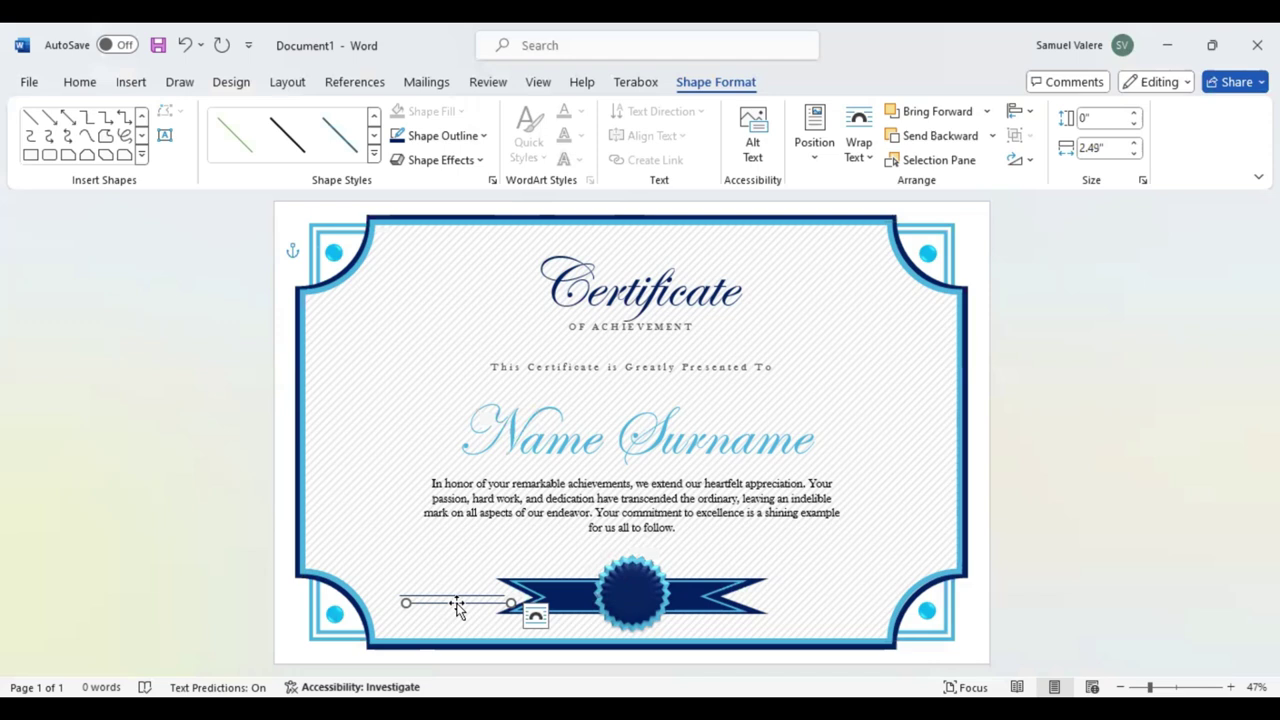
pyautogui.press('Up')
# Step: Duplicate the line to the ribbon's right, align both lines, and draw a text box under the left one
pyautogui.hotkey('ctrl', 'd')
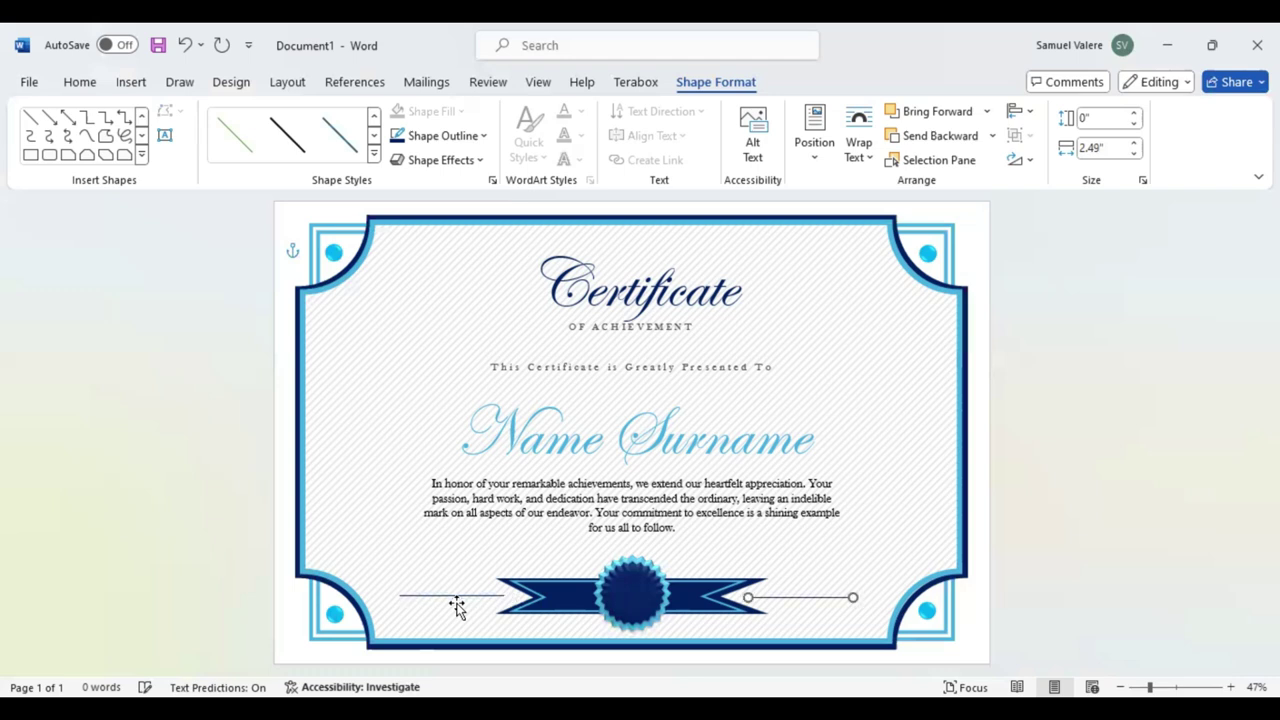
pyautogui.press('Down')
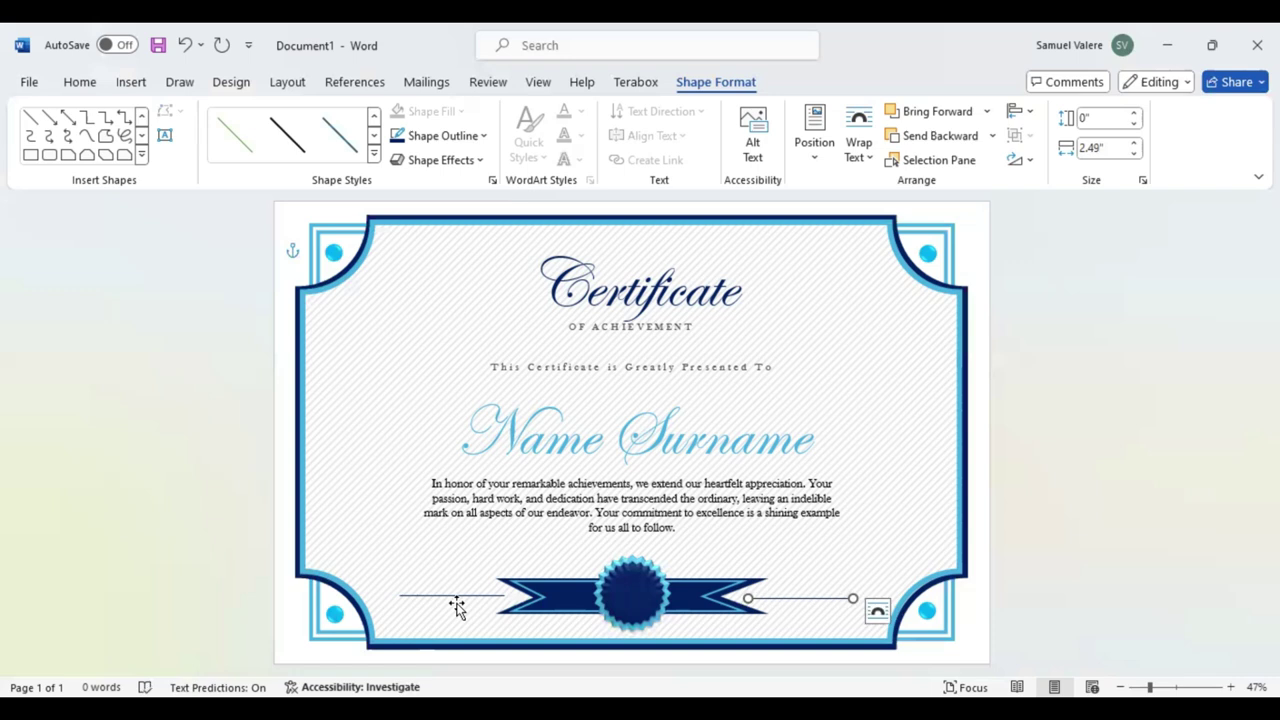
pyautogui.press('Right')
pyautogui.click(451, 597)
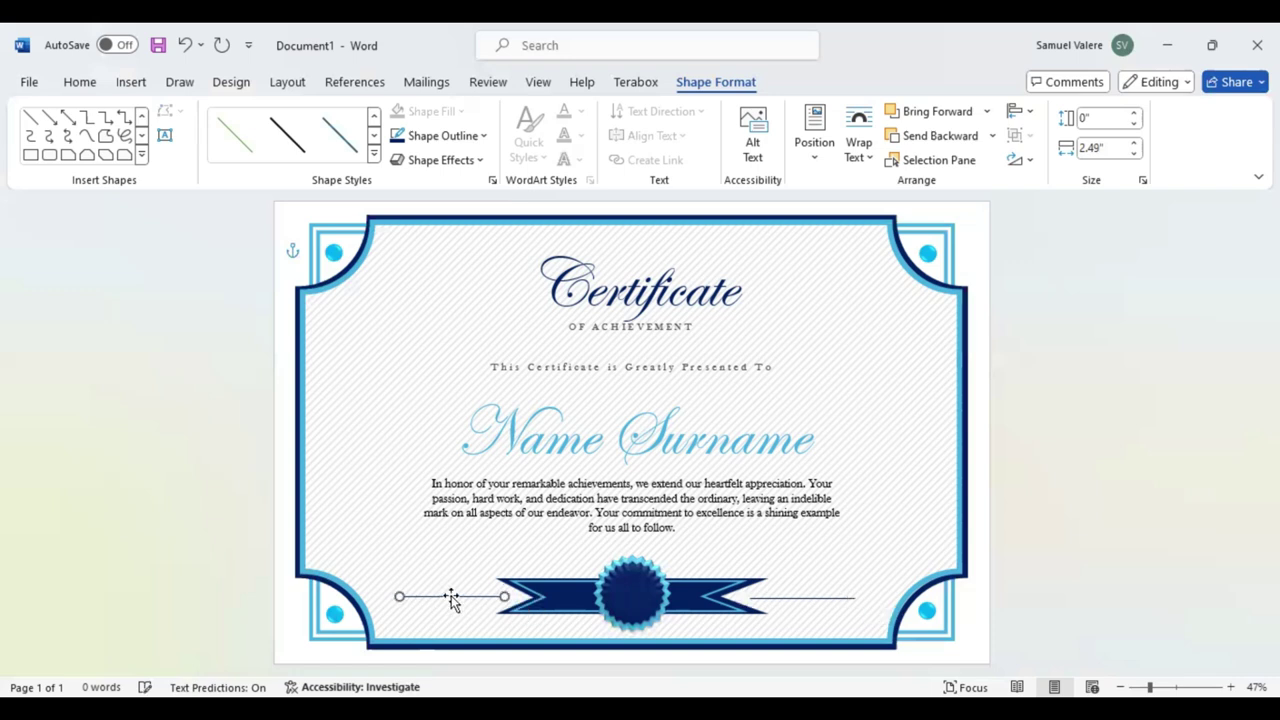
pyautogui.press('Down')
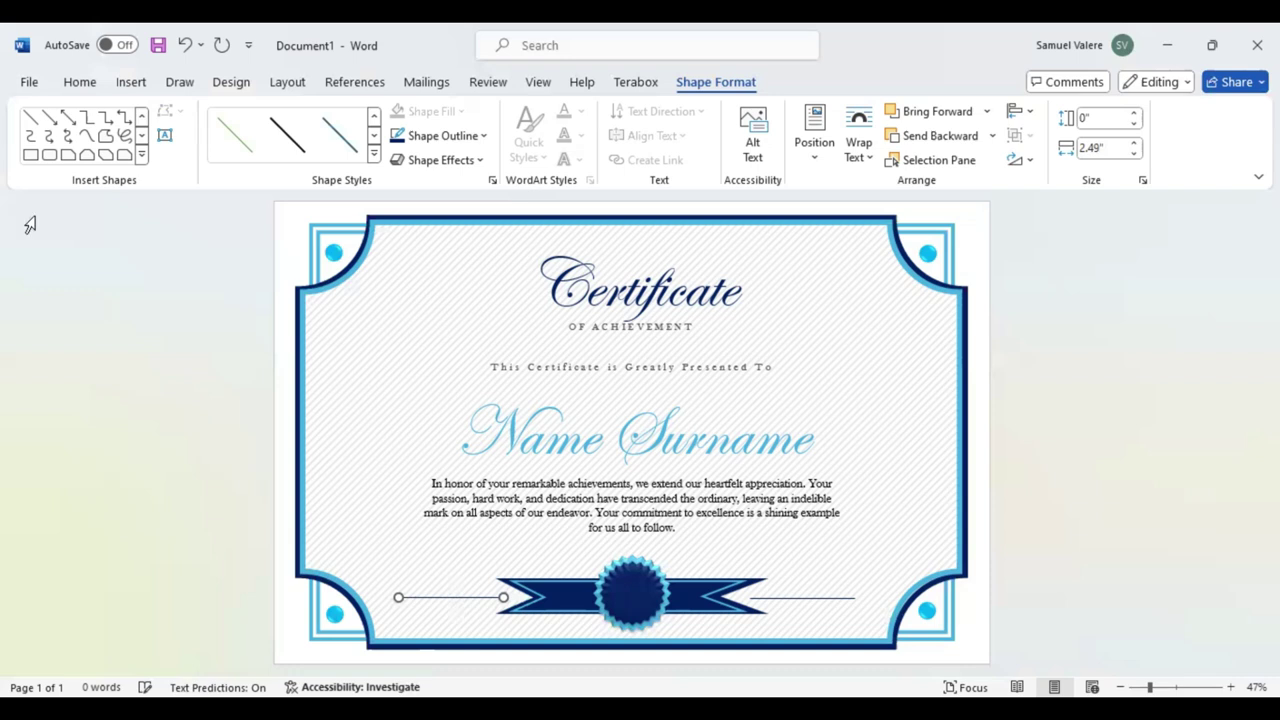
pyautogui.click(165, 135)
pyautogui.moveTo(420, 602); pyautogui.dragTo(497, 621)
# Step: Type 'Date' in the text box, remove its fill, and centre the text
pyautogui.write('Date')
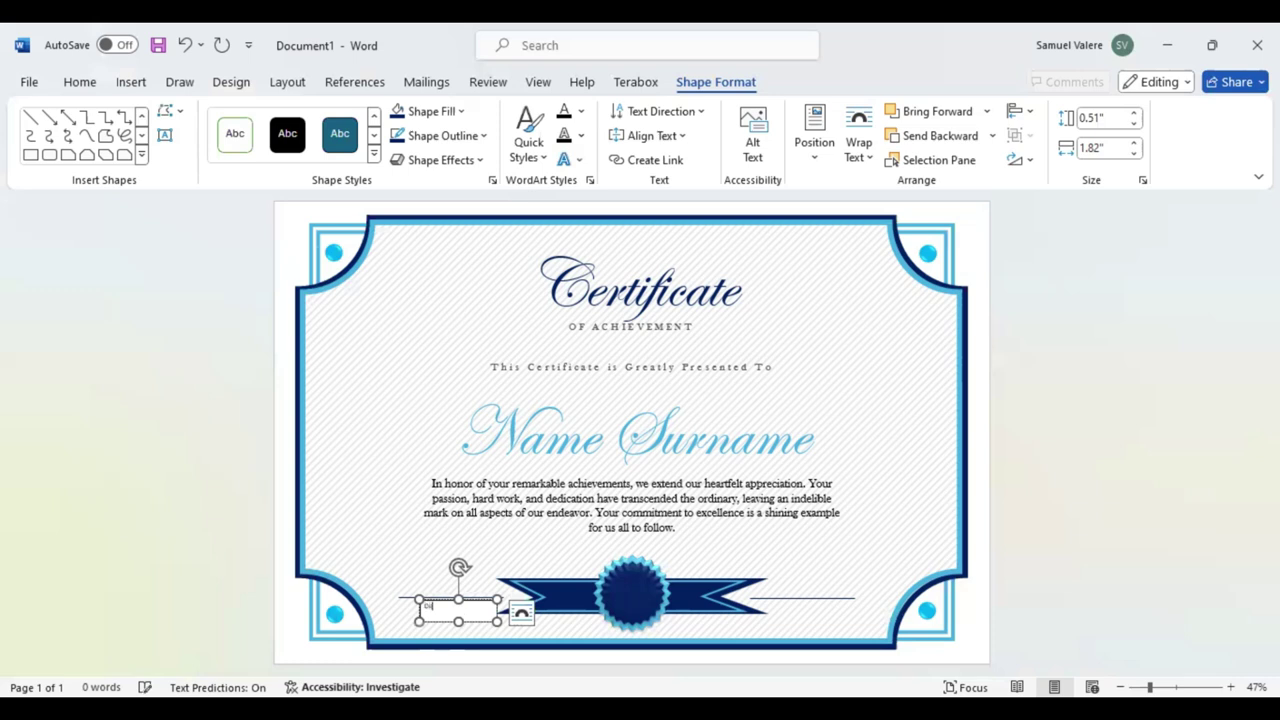
pyautogui.doubleClick(428, 607)
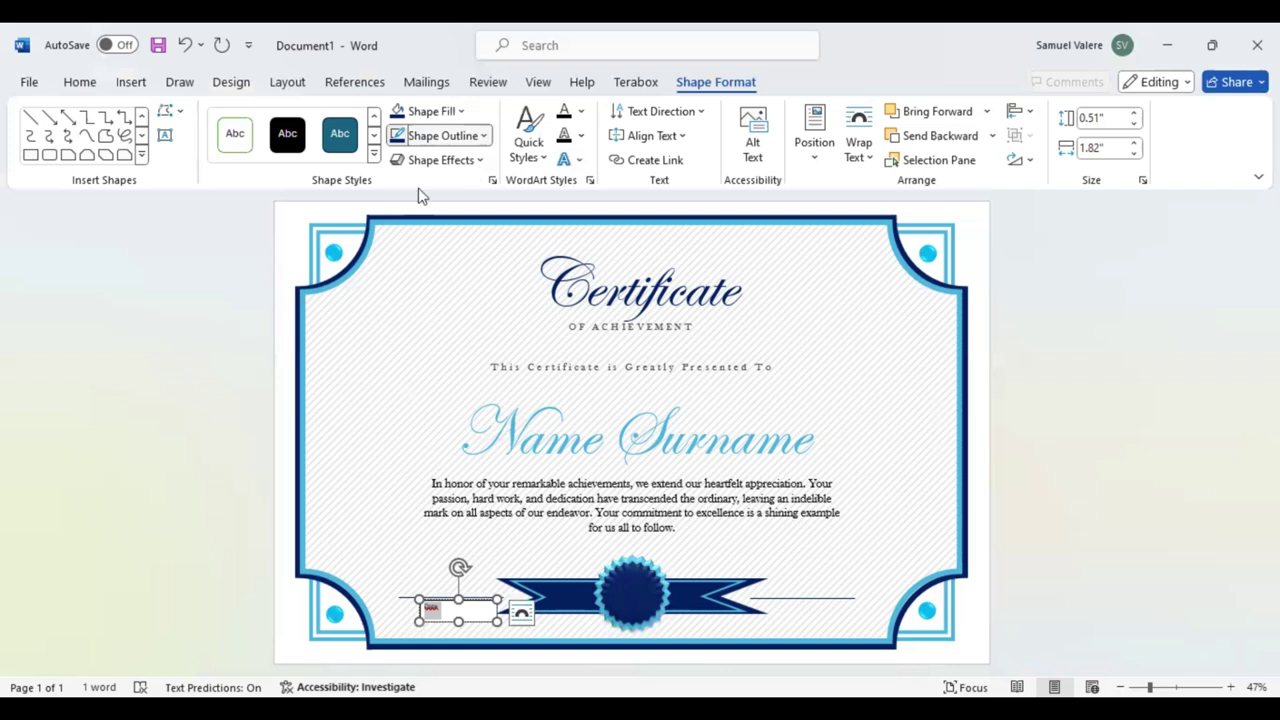
pyautogui.click(461, 111)
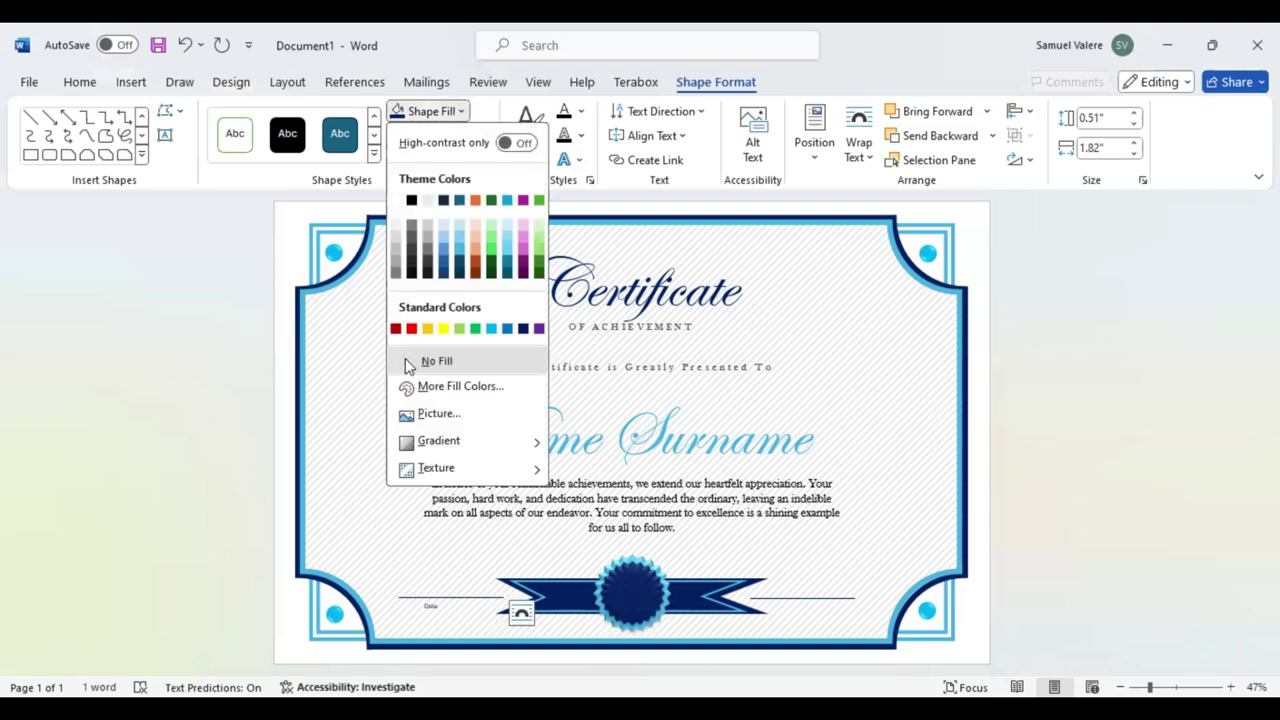
pyautogui.click(365, 307)
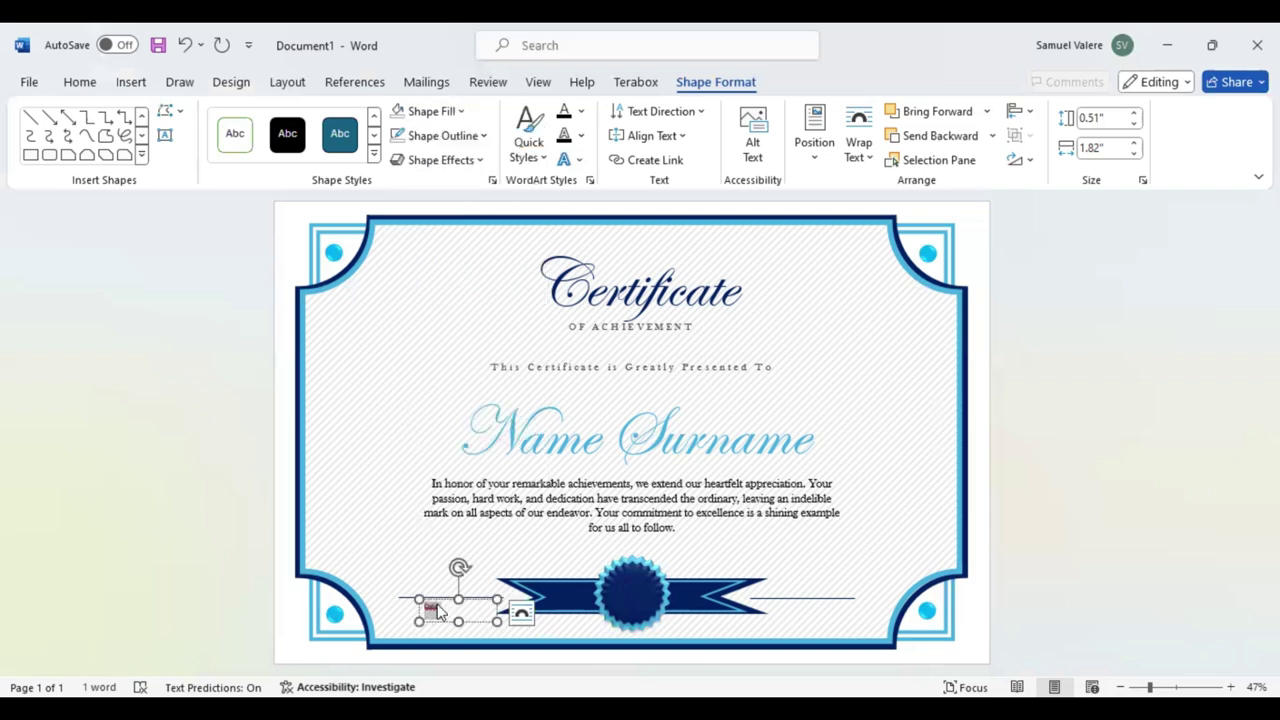
pyautogui.press('BackSpace')
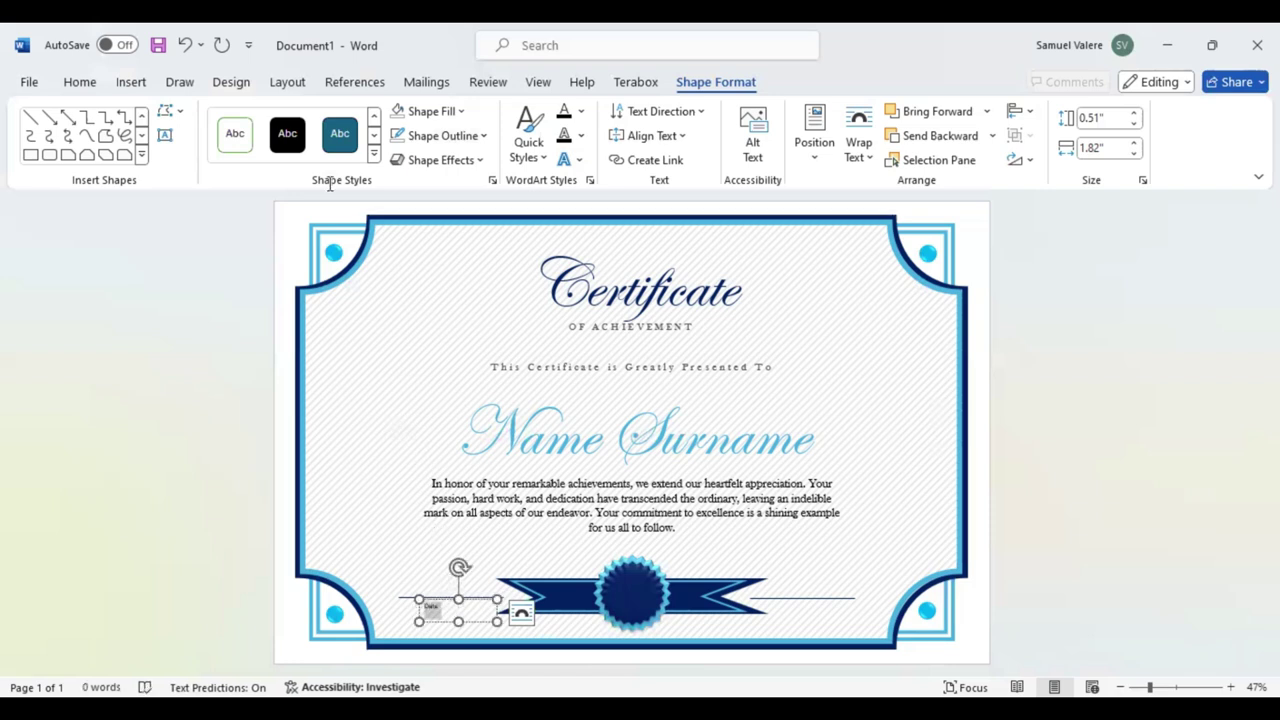
pyautogui.click(80, 82)
pyautogui.click(425, 148)
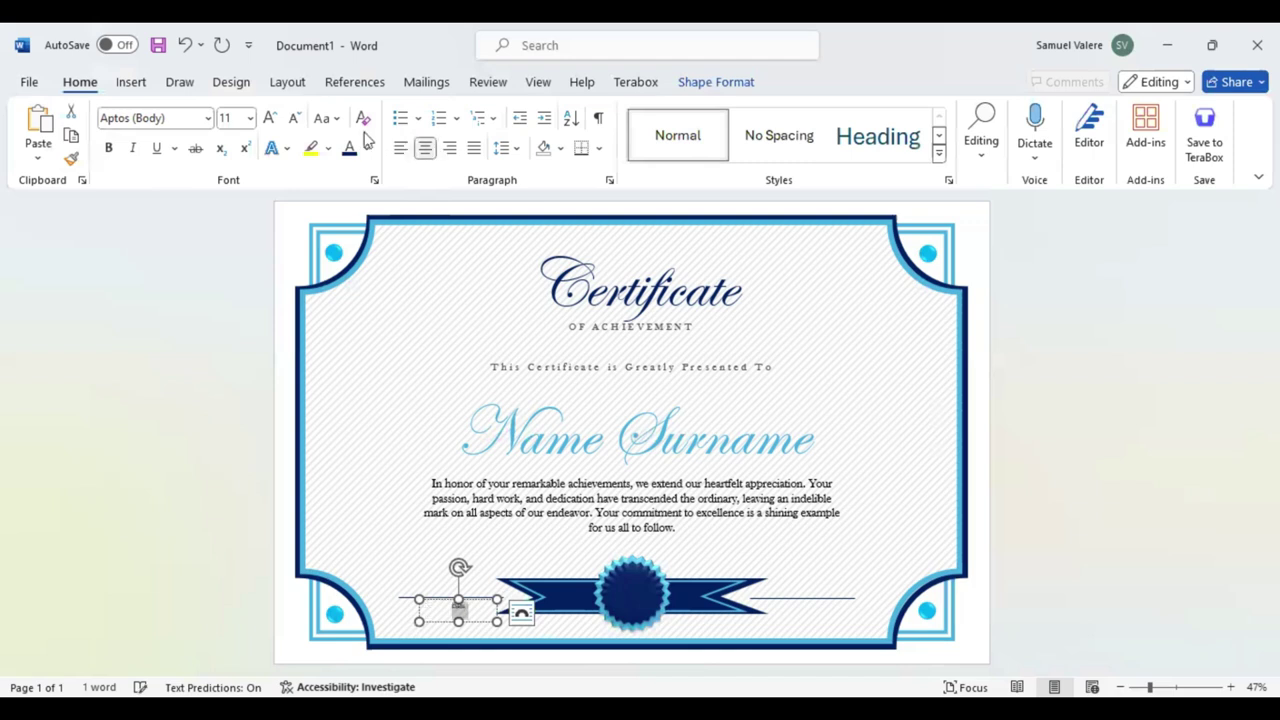
# Step: Format the label as 14-pt uppercase Baskerville Old Face and copy it under the right line
pyautogui.click(190, 117)
pyautogui.write('Baskerville Old Face')
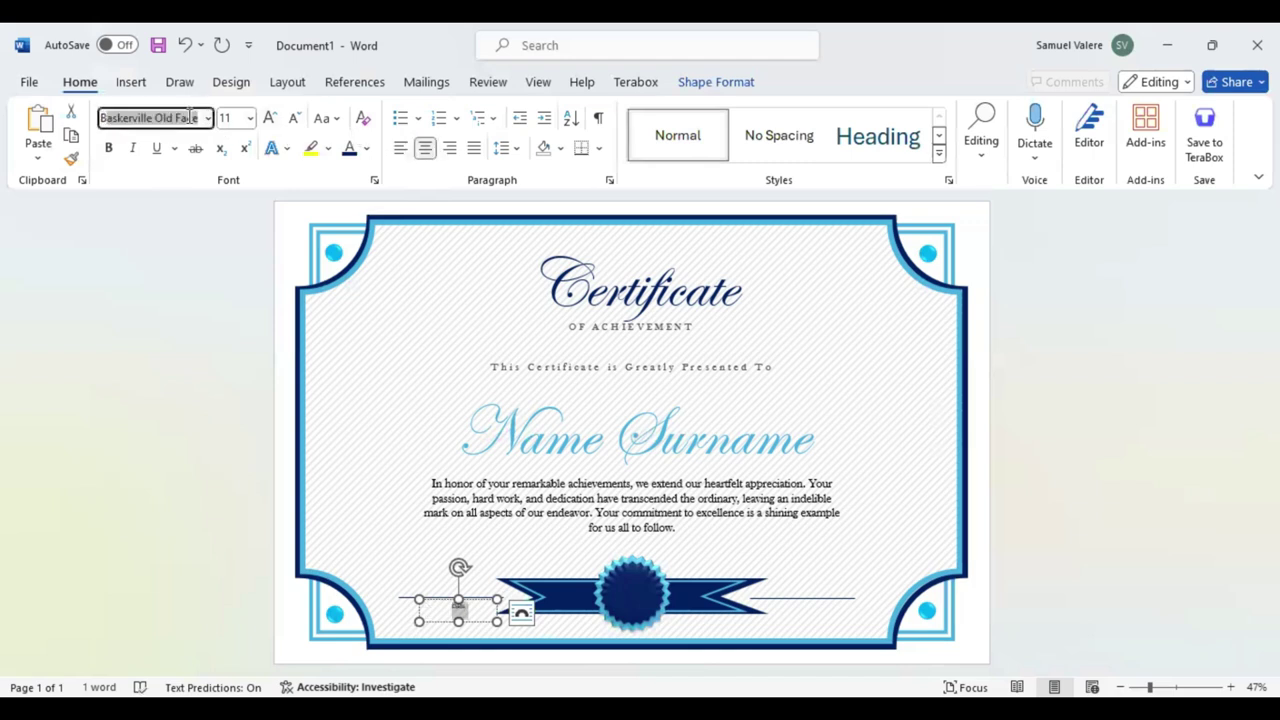
pyautogui.press('Return')
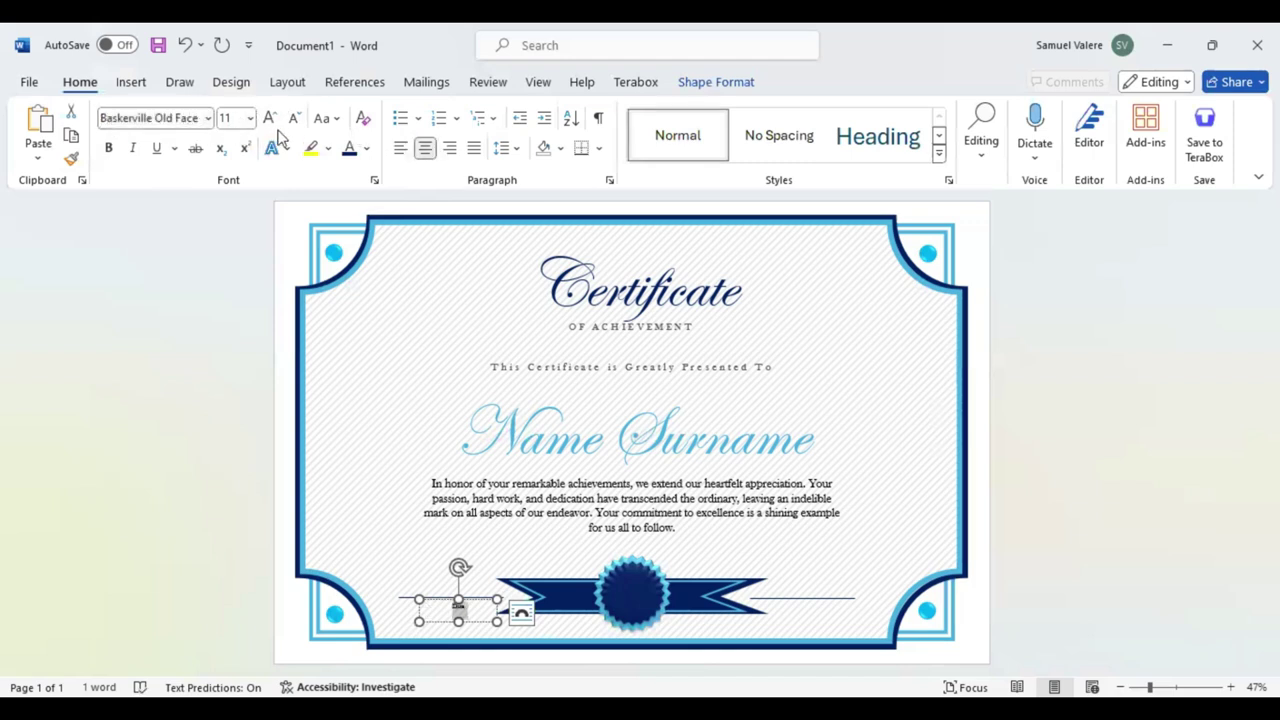
pyautogui.click(326, 118)
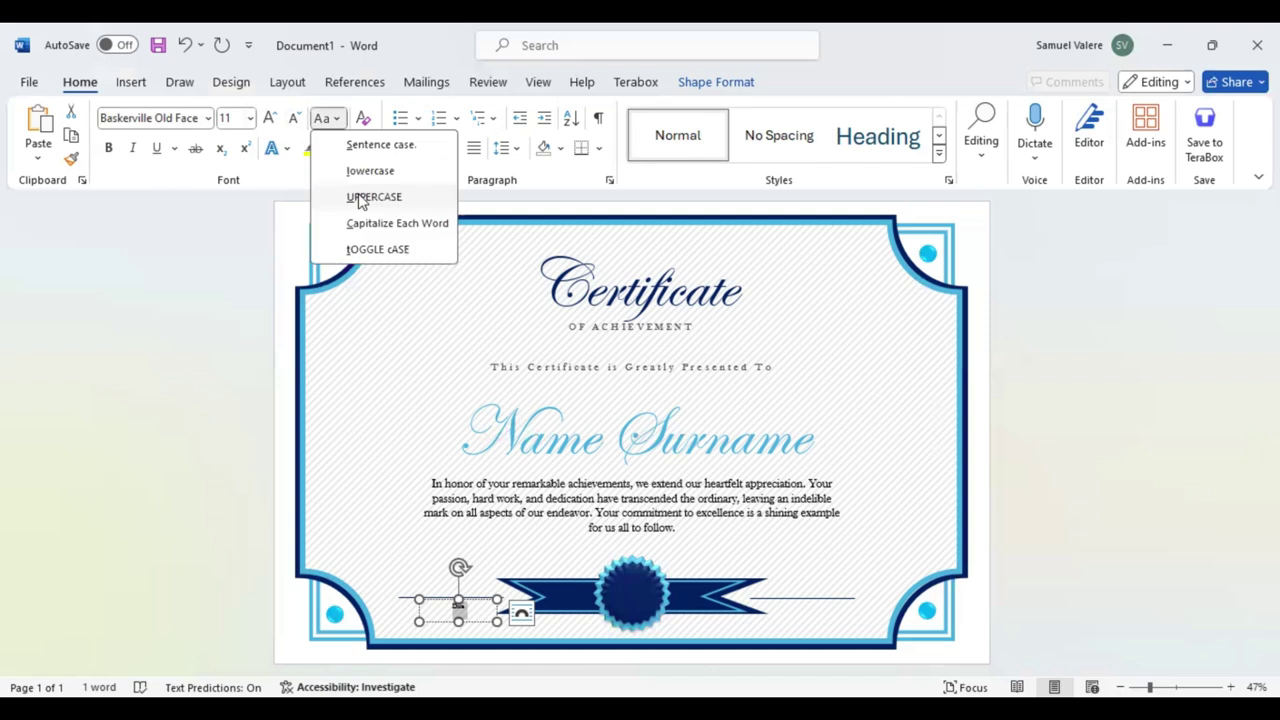
pyautogui.click(362, 197)
pyautogui.click(269, 118)
pyautogui.click(269, 118)
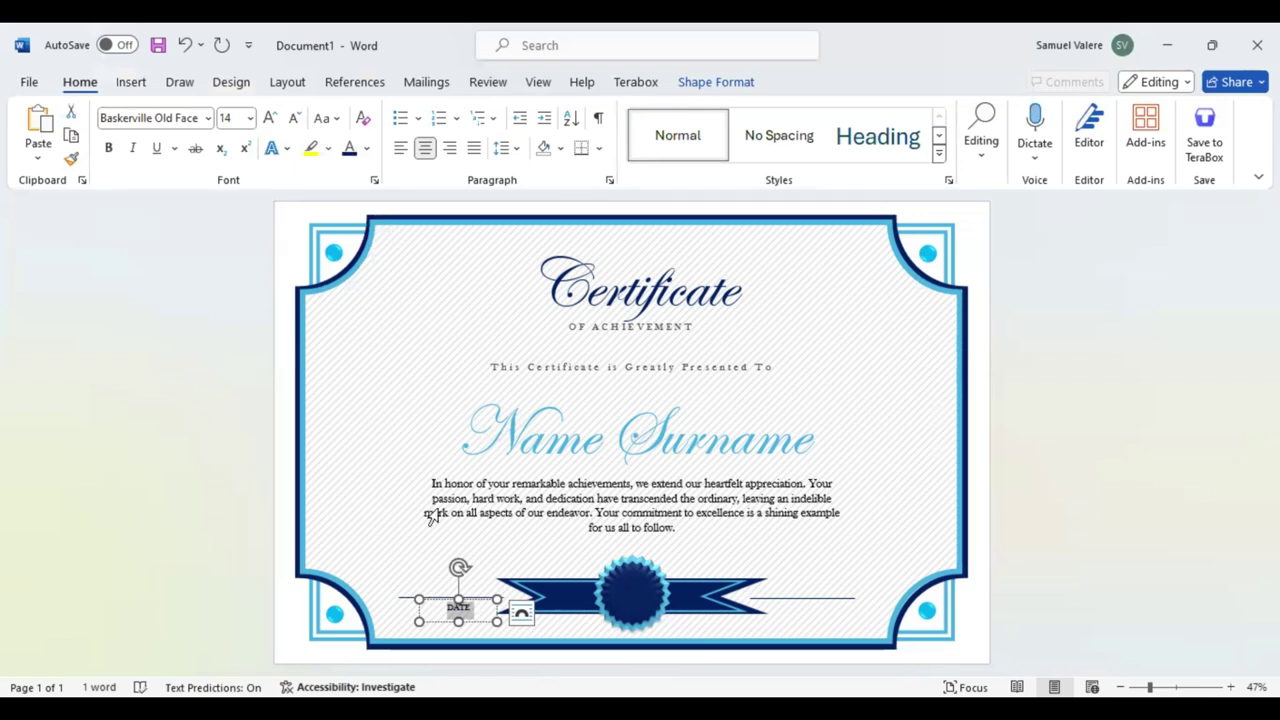
pyautogui.moveTo(473, 617); pyautogui.dragTo(465, 617)
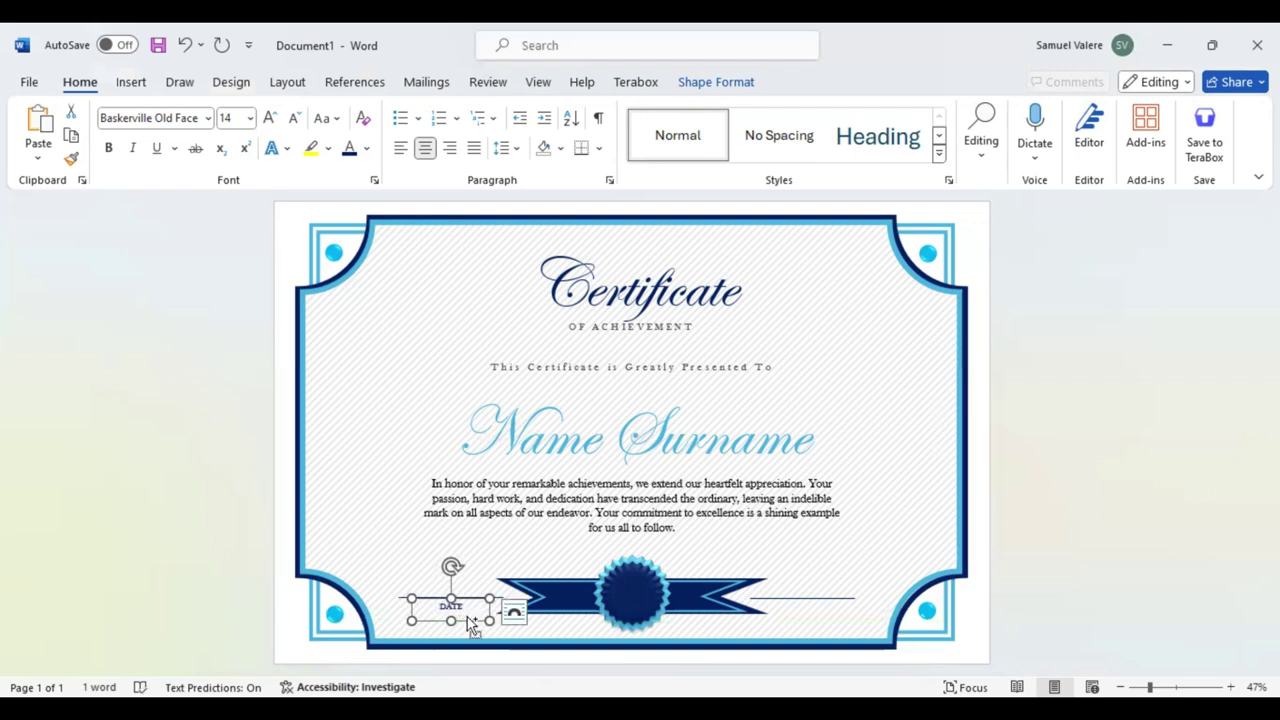
pyautogui.moveTo(470, 620); pyautogui.dragTo(818, 625)
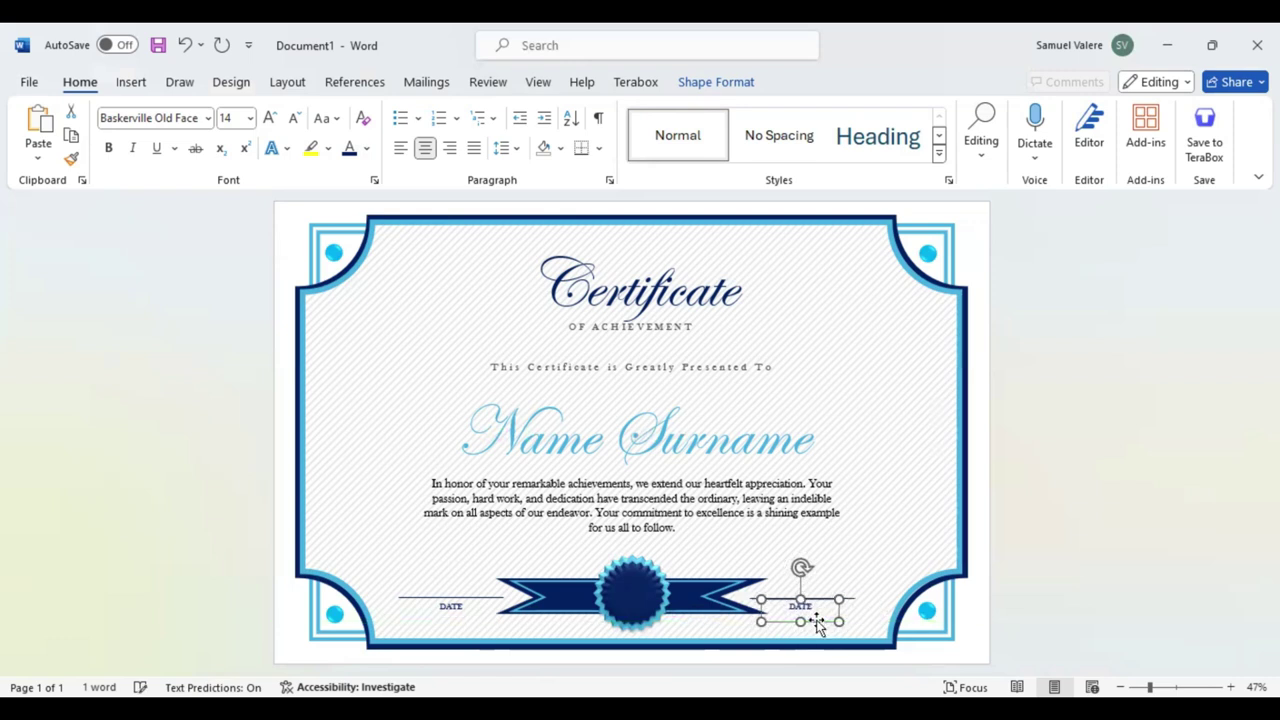
# Step: Replace DATE in the right label with 'Signature' and change it to UPPERCASE
pyautogui.moveTo(817, 625); pyautogui.dragTo(818, 626)
pyautogui.doubleClick(801, 600)
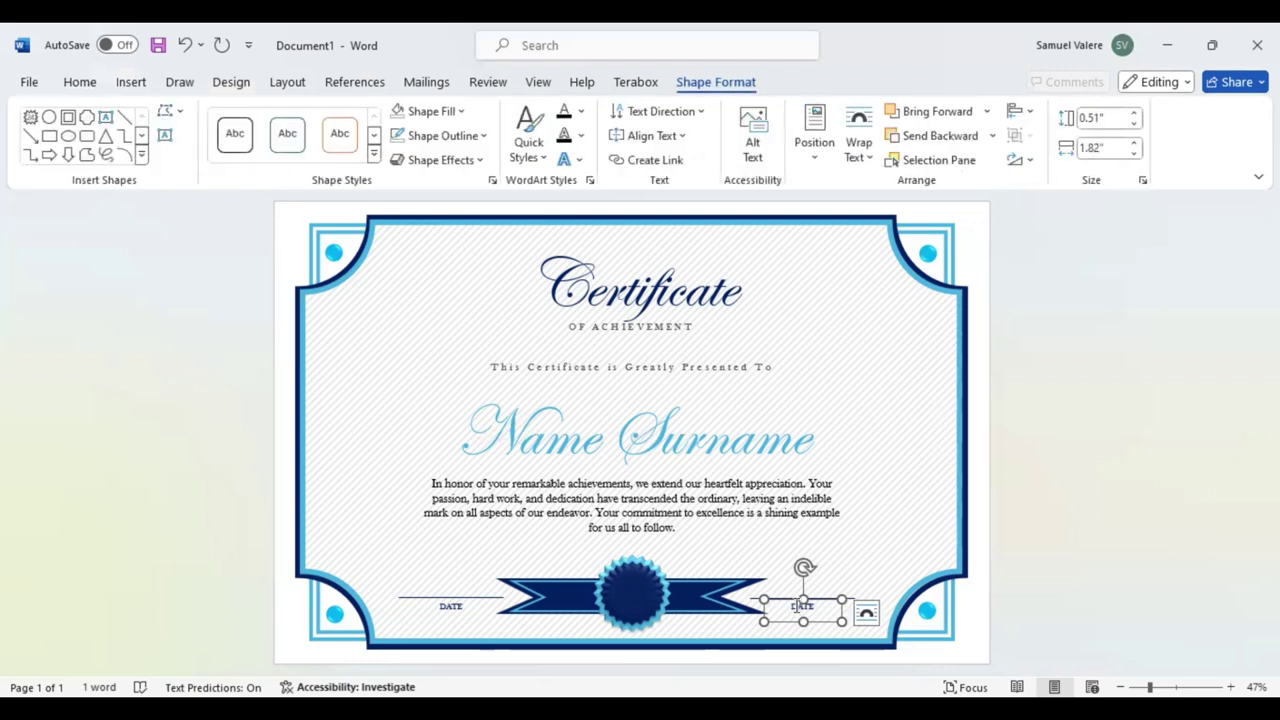
pyautogui.doubleClick(797, 606)
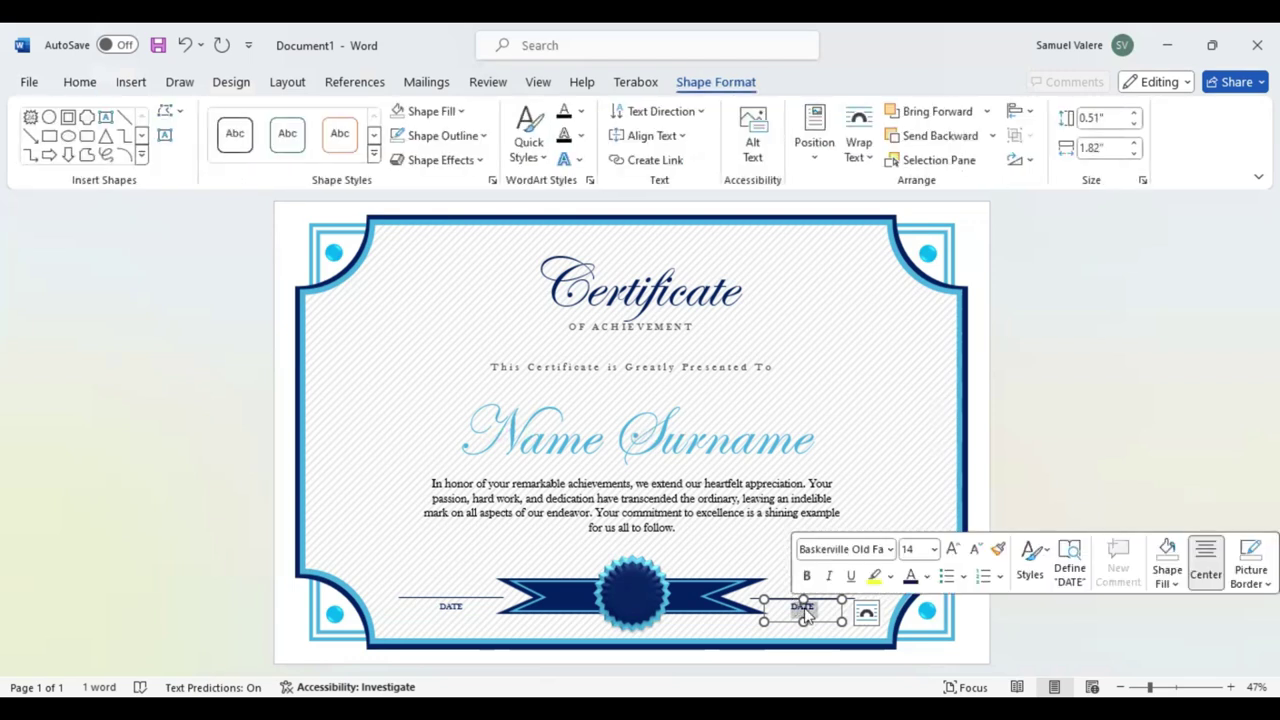
pyautogui.press('BackSpace')
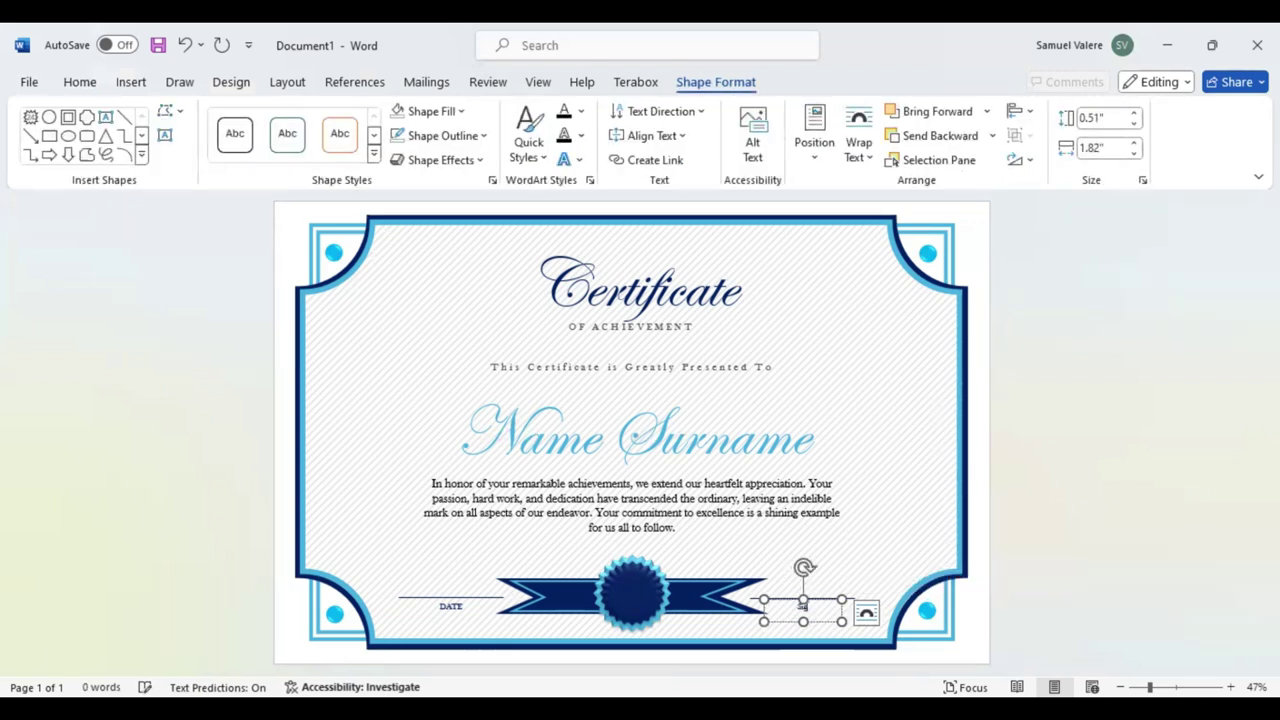
pyautogui.write('Signature')
pyautogui.moveTo(779, 606); pyautogui.dragTo(820, 606)
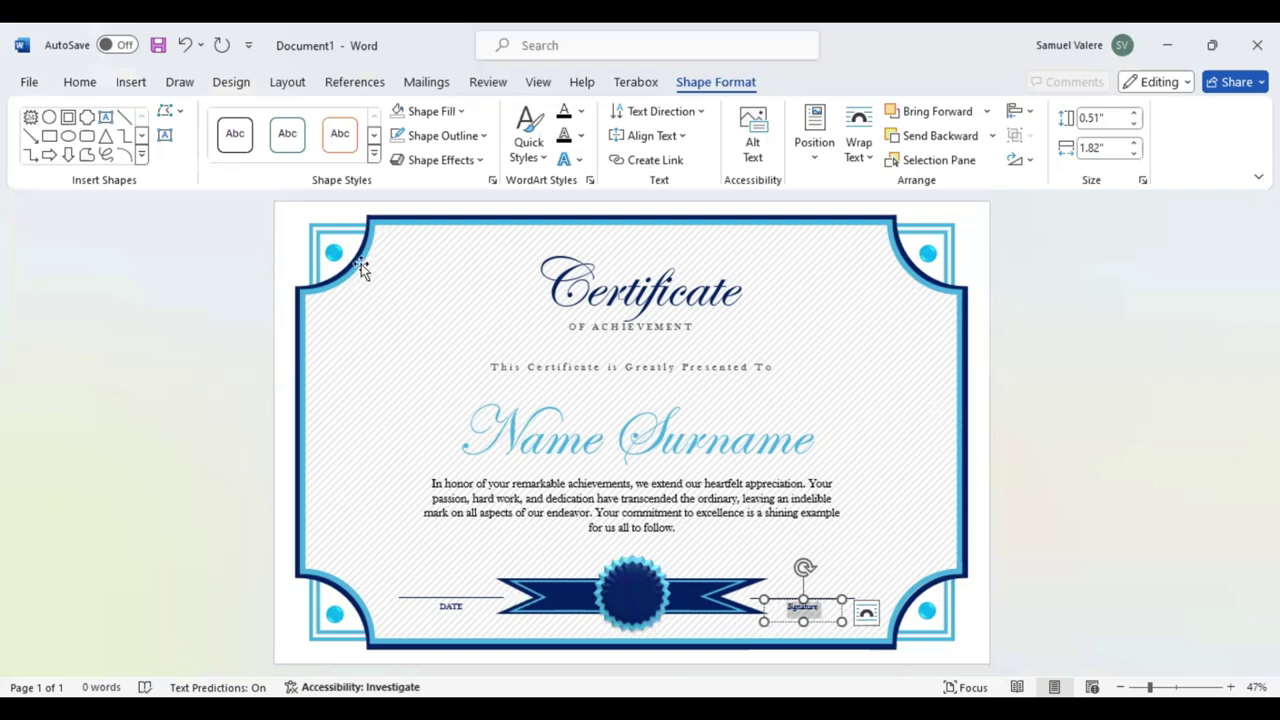
pyautogui.click(80, 82)
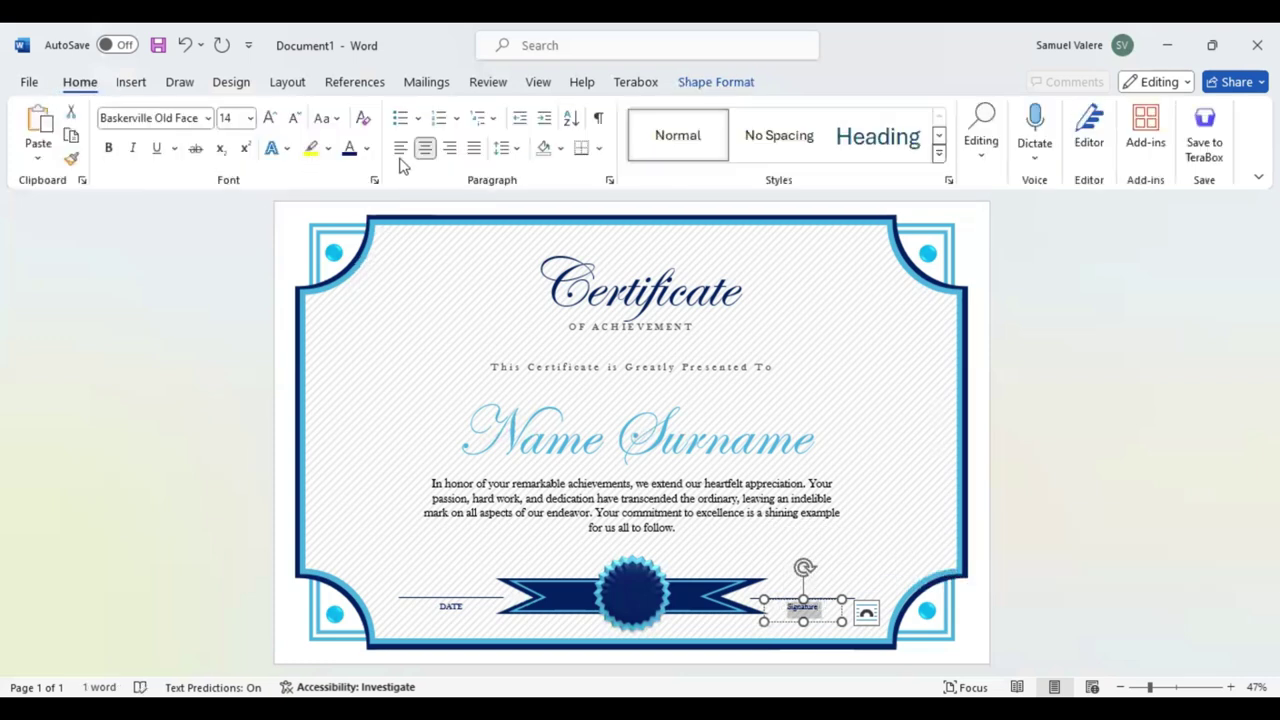
pyautogui.click(330, 120)
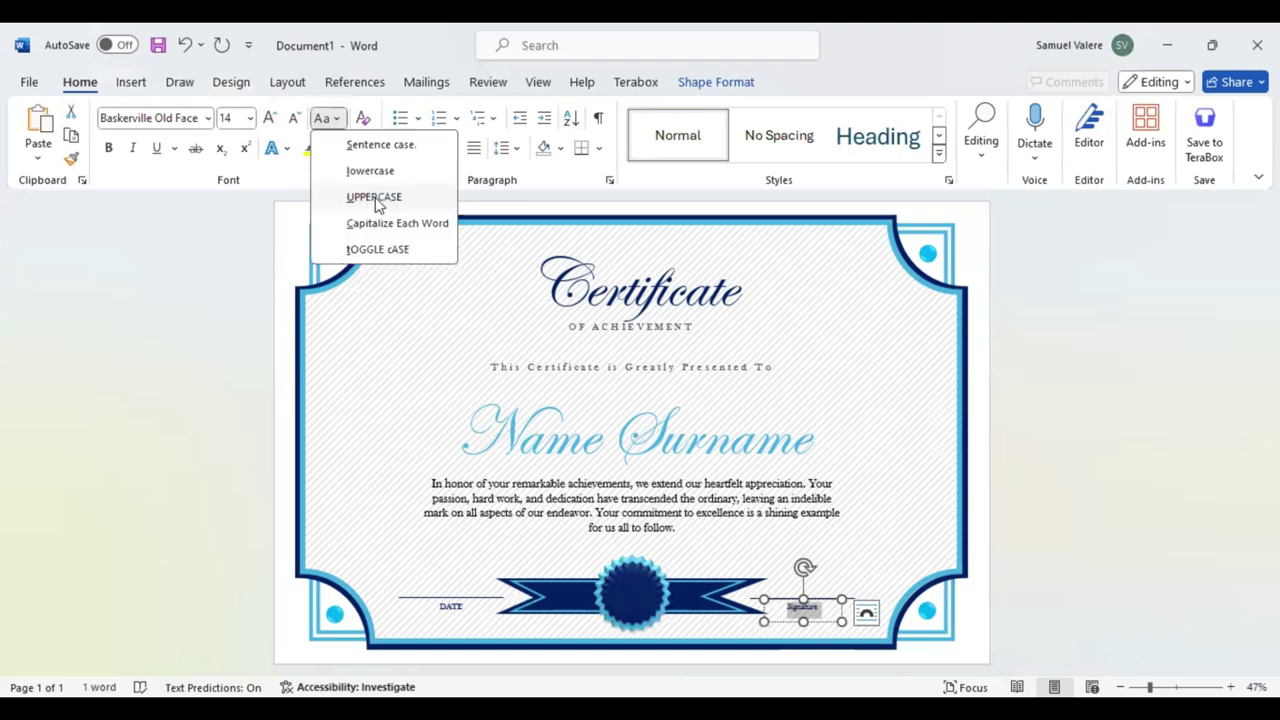
pyautogui.click(374, 197)
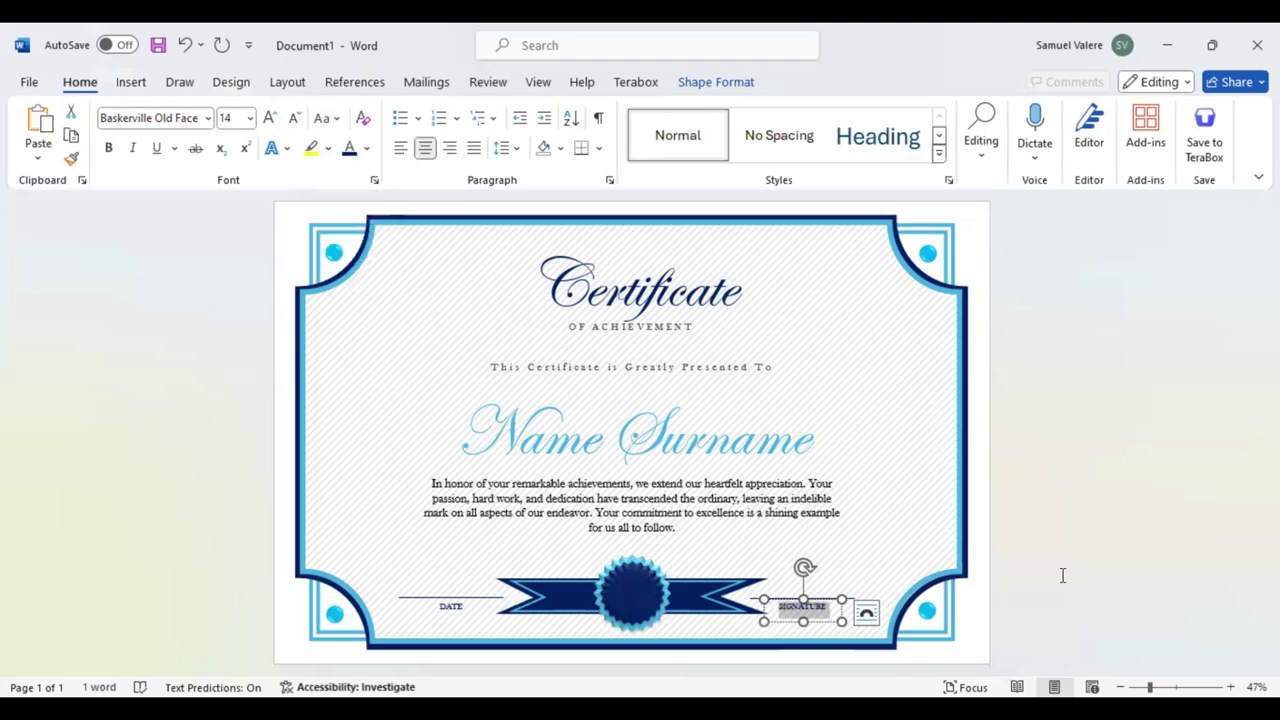